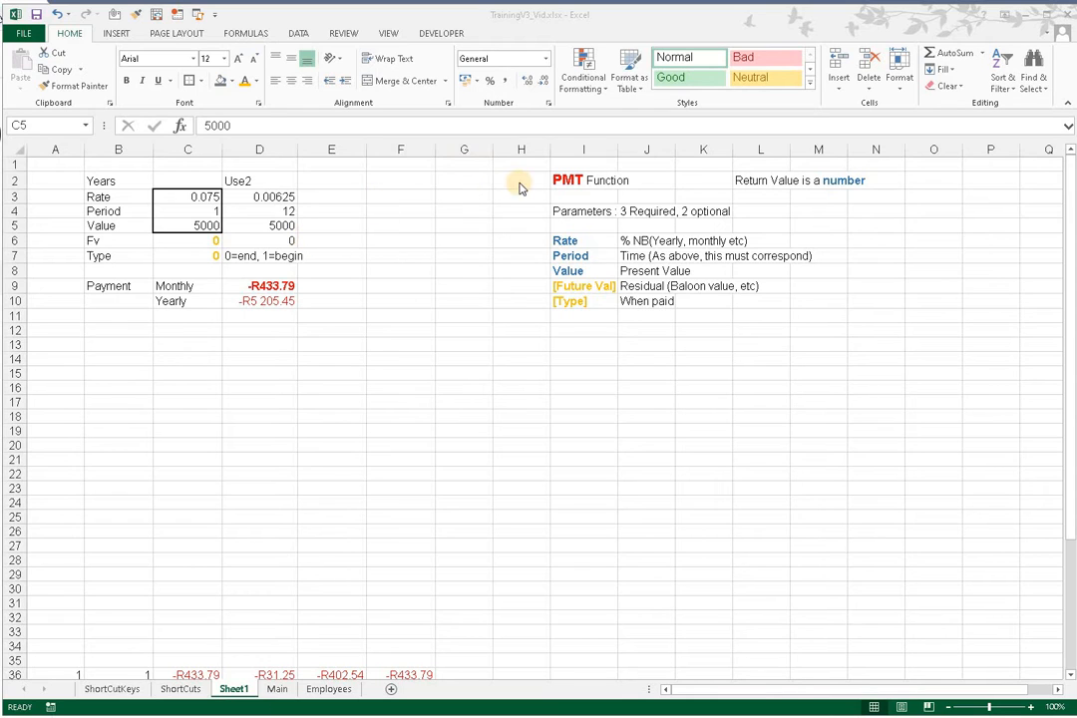
# - Set the yearly Rate in C3 to 0.06
pyautogui.click(258, 285)
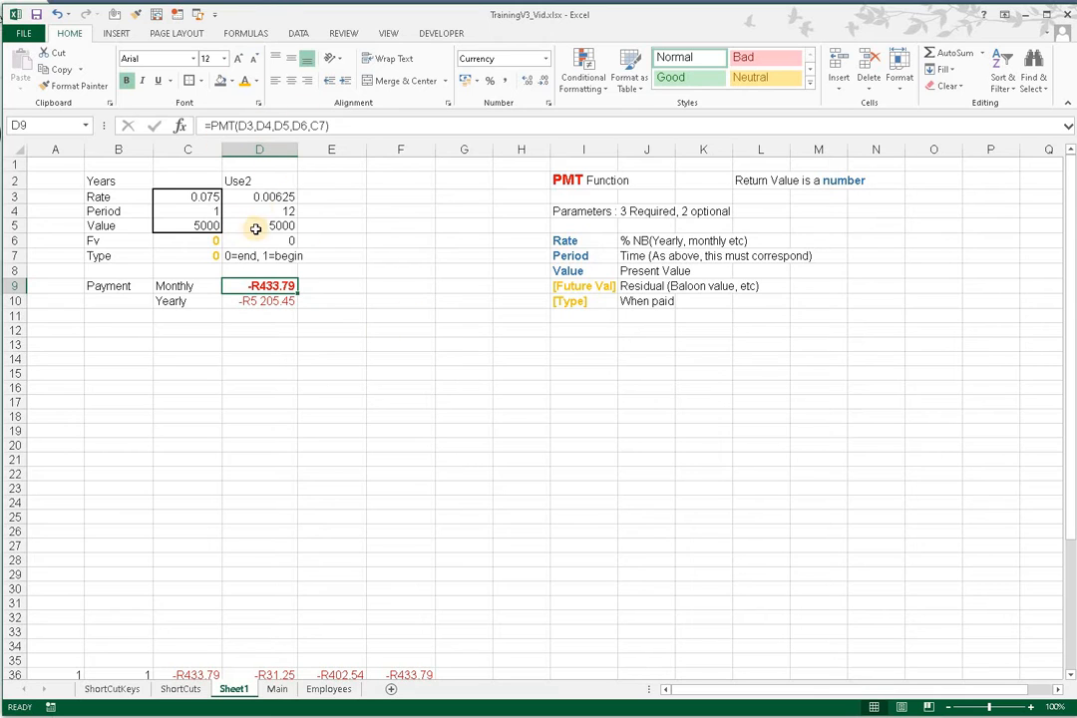
pyautogui.moveTo(348, 212); pyautogui.dragTo(370, 211)
pyautogui.click(201, 198)
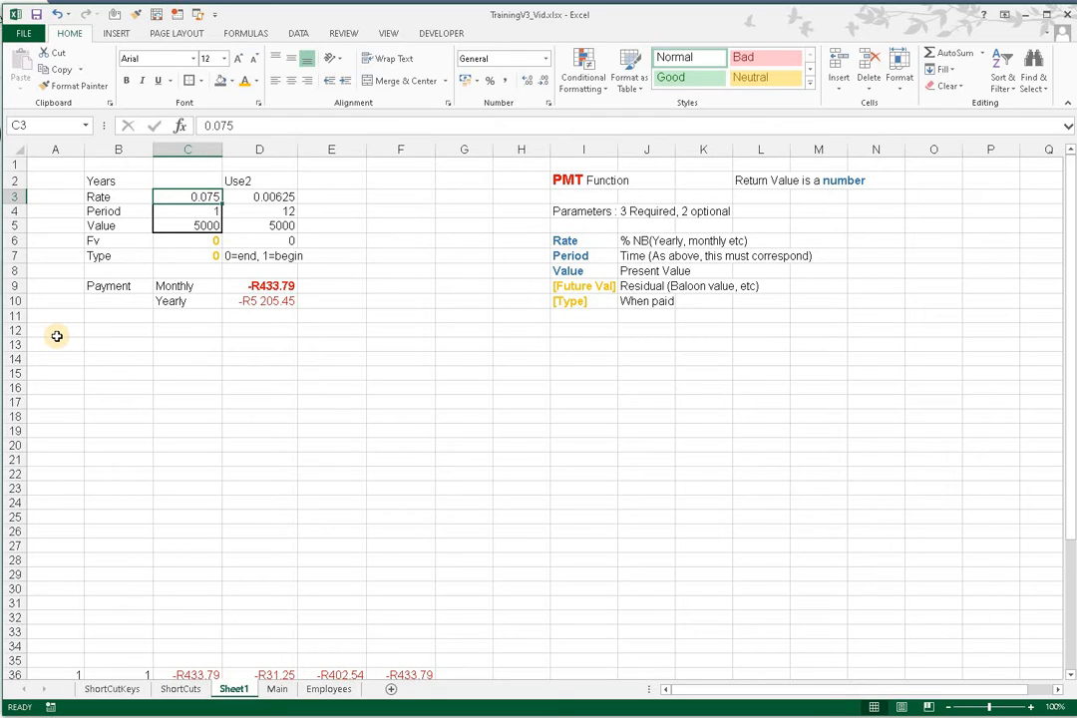
pyautogui.write('0.06')
pyautogui.press('Return')
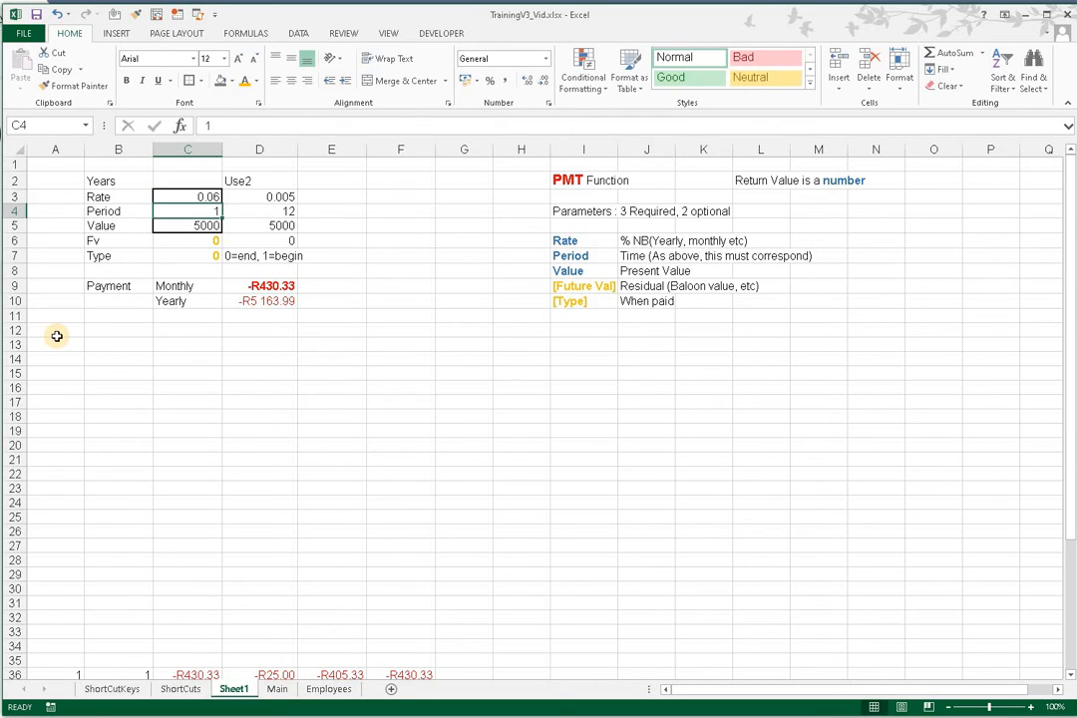
pyautogui.hotkey('shift', 'Return')
pyautogui.hotkey('shift', 'Return')
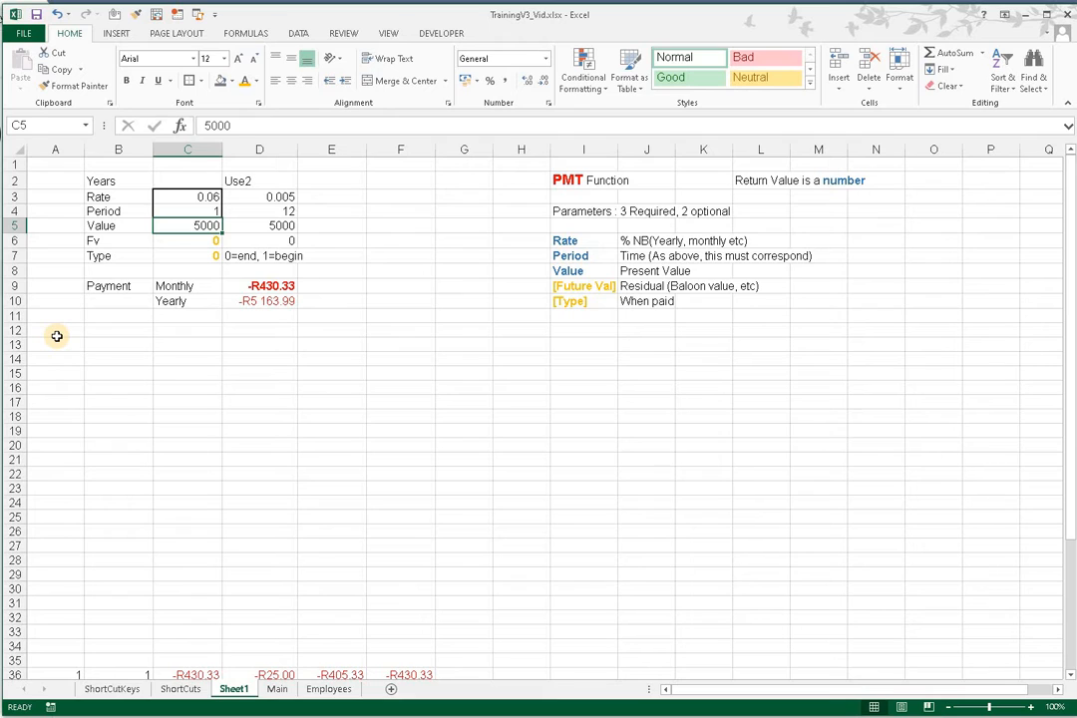
pyautogui.hotkey('shift', 'Return')
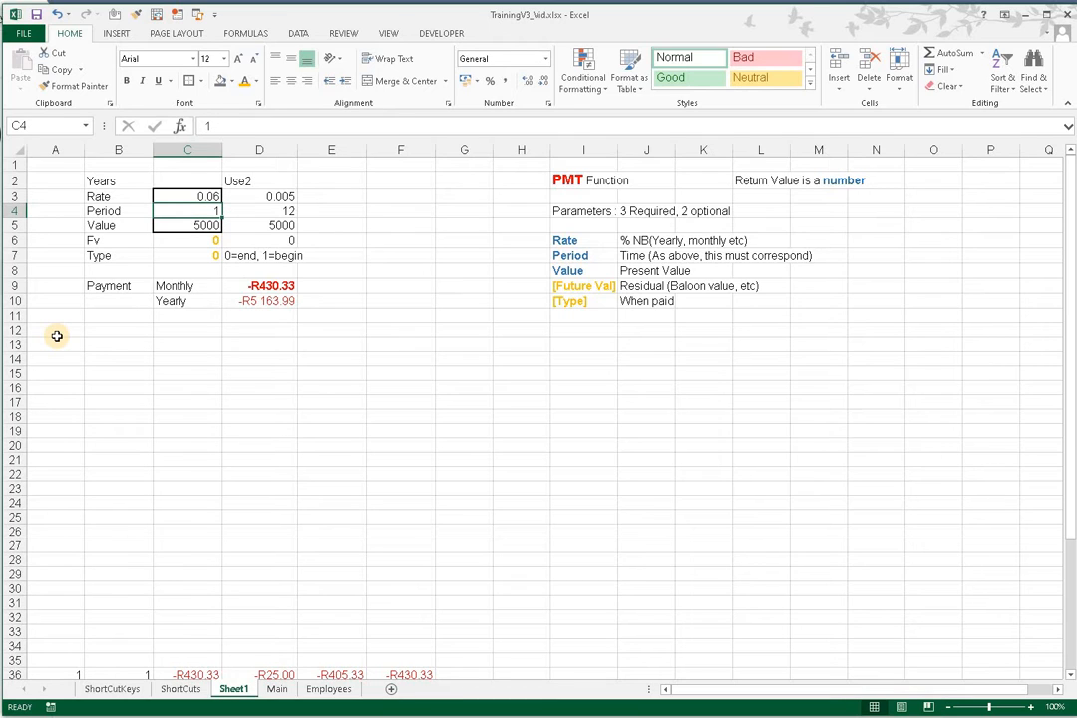
pyautogui.hotkey('shift', 'Return')
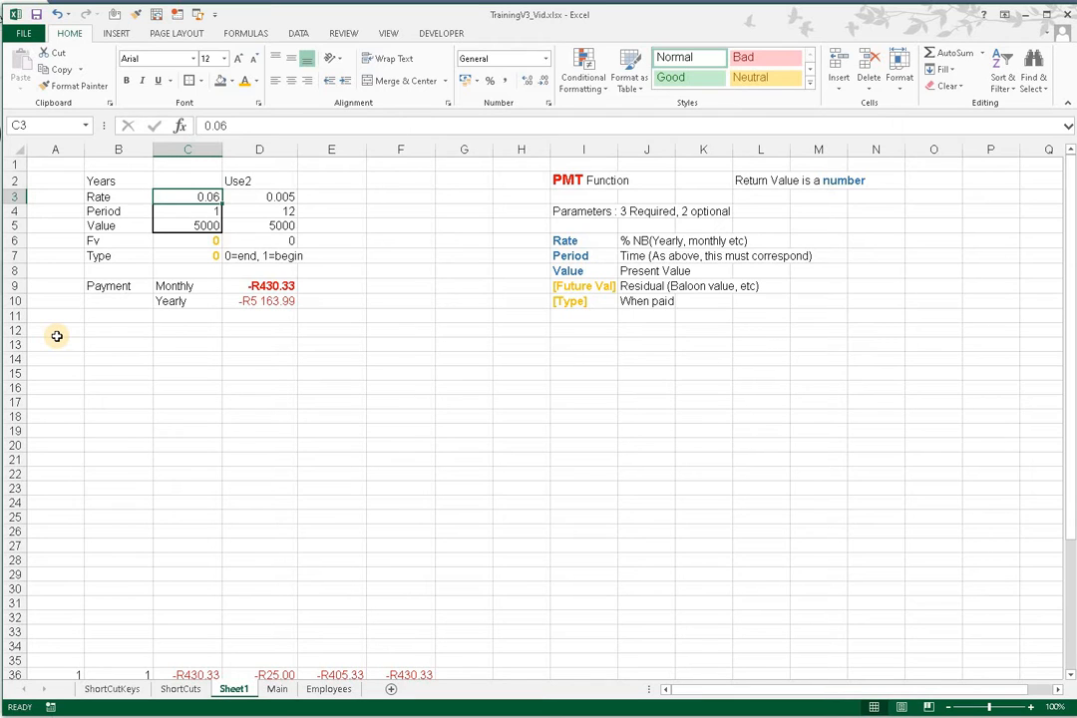
# - Replace the formula in D3 with =C3/12 to convert the yearly rate to a monthly rate
pyautogui.press('Right')
pyautogui.press('Left')
pyautogui.press('Right')
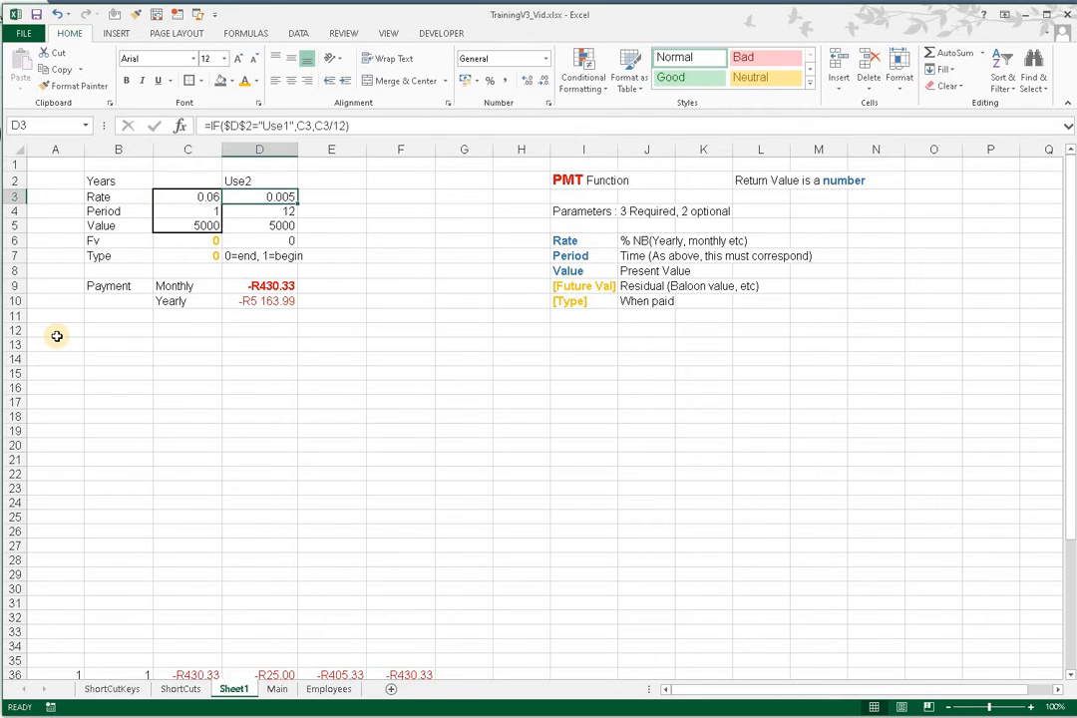
pyautogui.write('=')
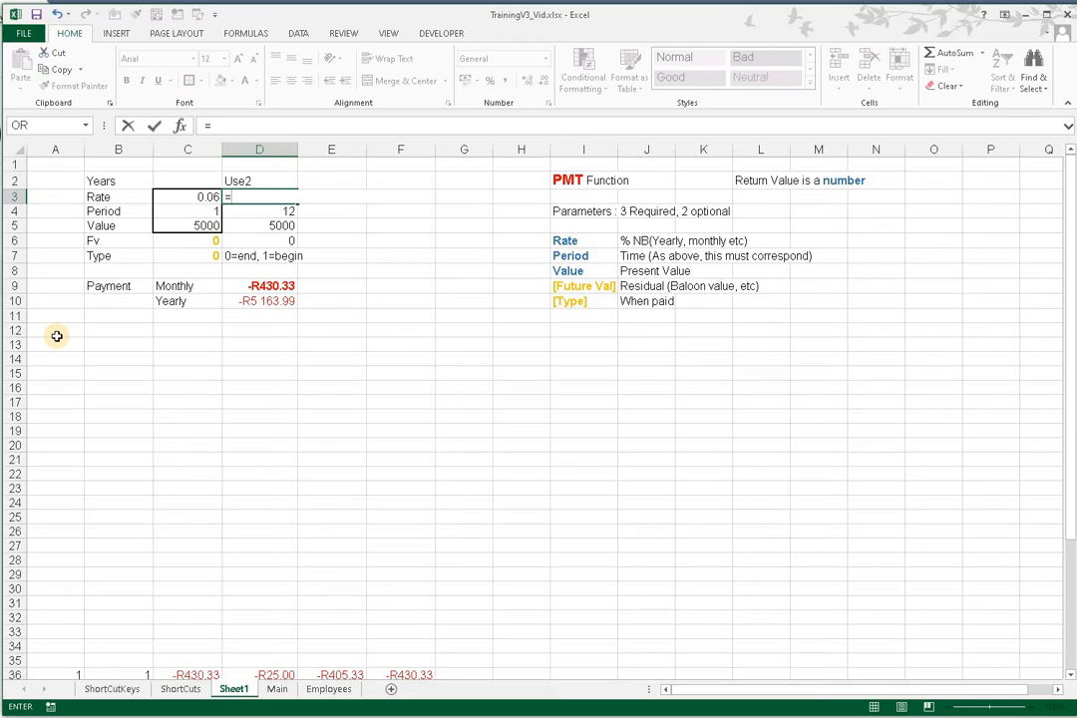
pyautogui.press('Left')
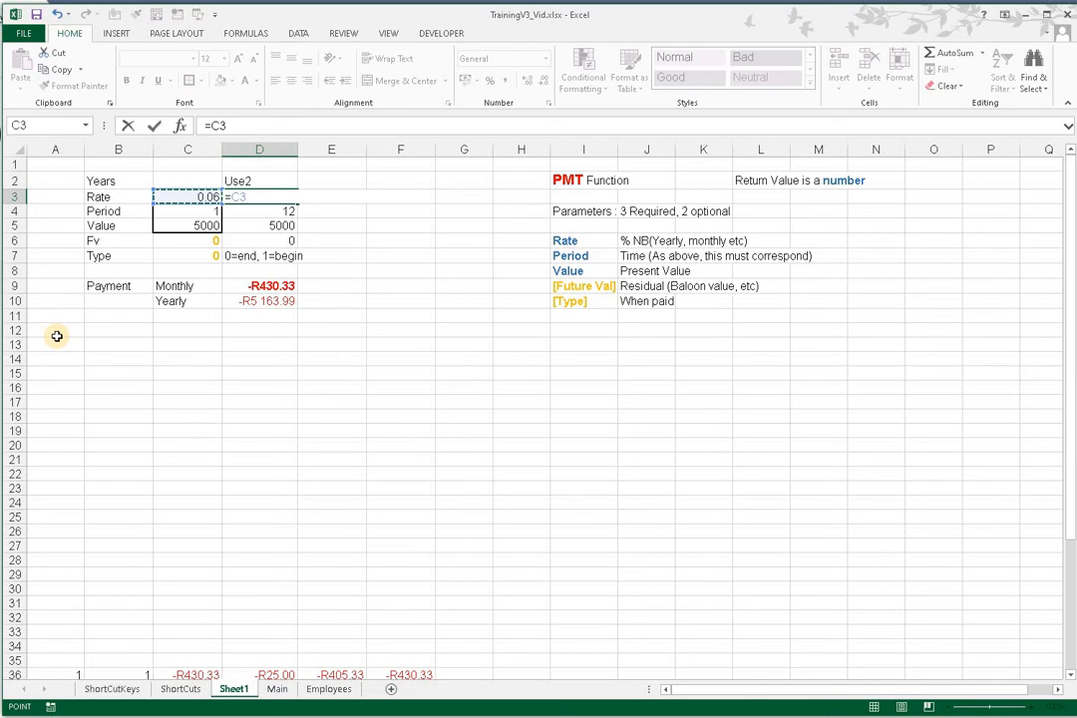
pyautogui.write('/12')
pyautogui.press('Return')
pyautogui.press('Up')
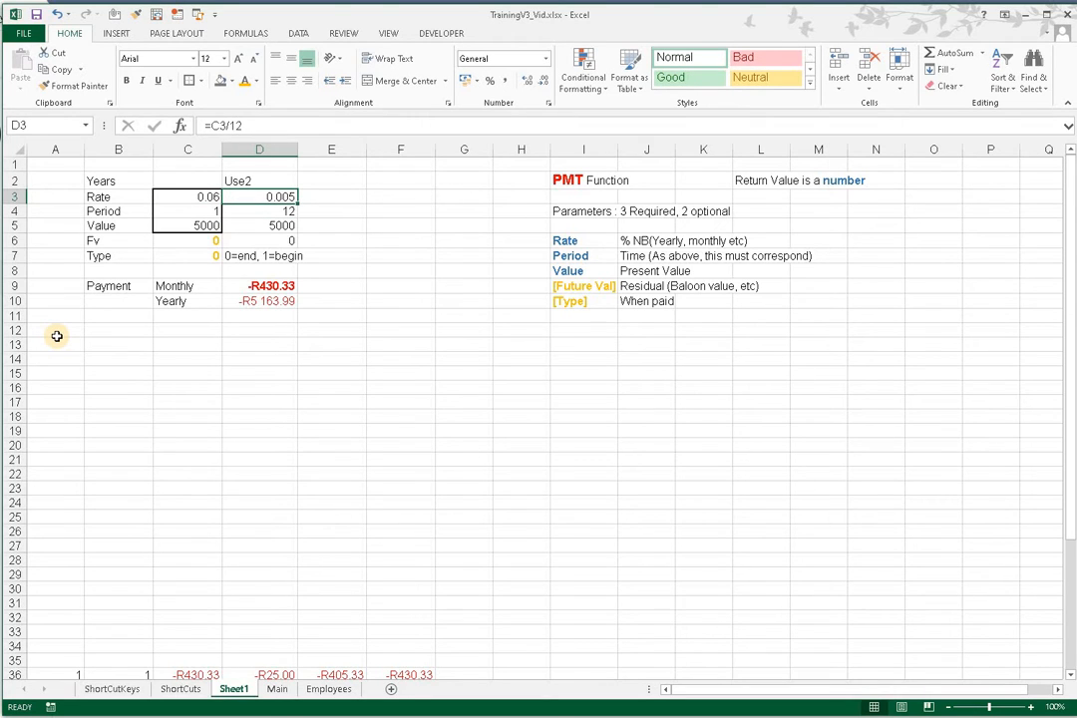
# - Set the yearly Rate in C3 to 0.075 and check the monthly rate in D3
pyautogui.press('Left')
pyautogui.write('.075')
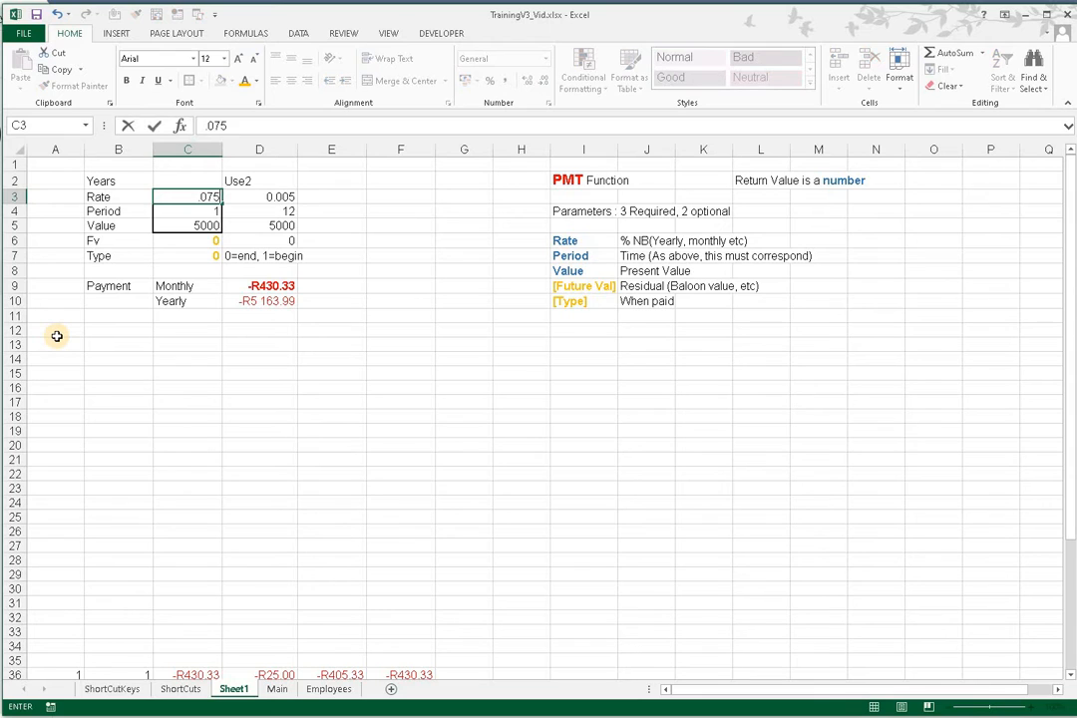
pyautogui.press('Return')
pyautogui.press('Up')
pyautogui.press('Right')
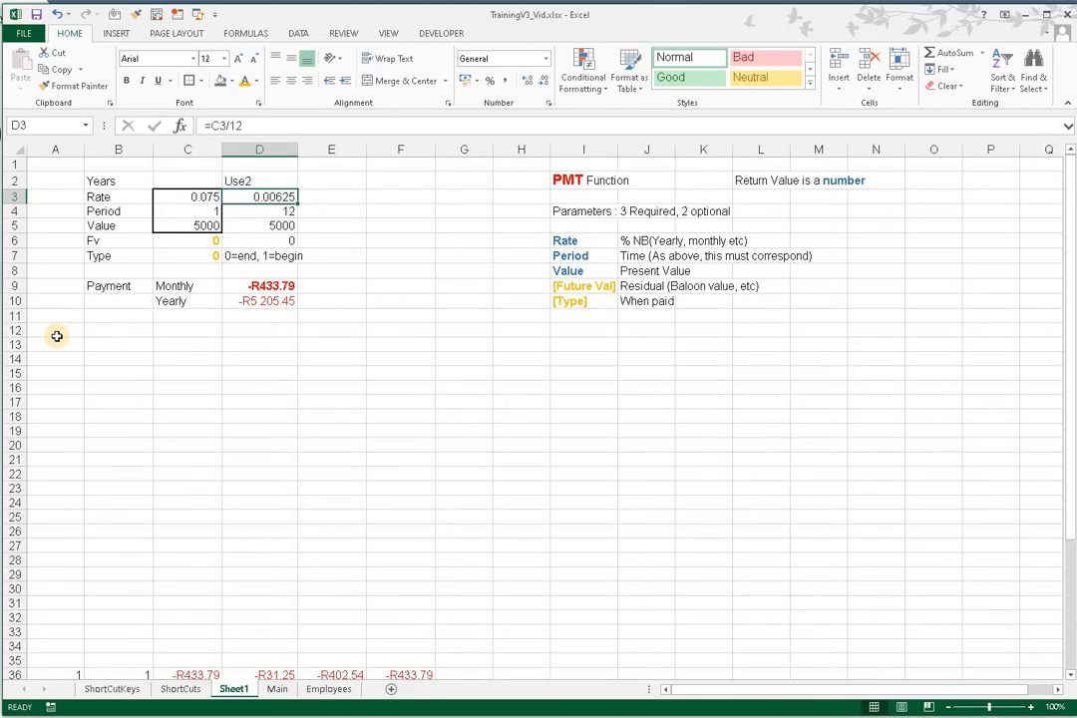
pyautogui.press('Left')
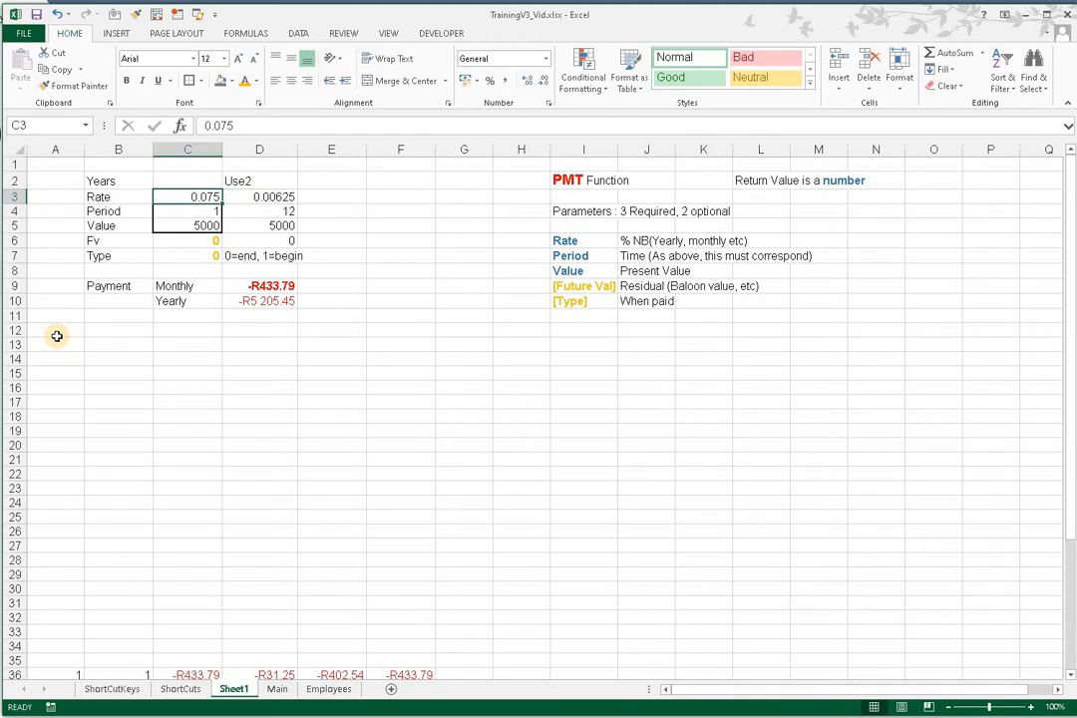
# - Set the yearly Rate in C3 back to 0.06
pyautogui.write('.06')
pyautogui.press('Return')
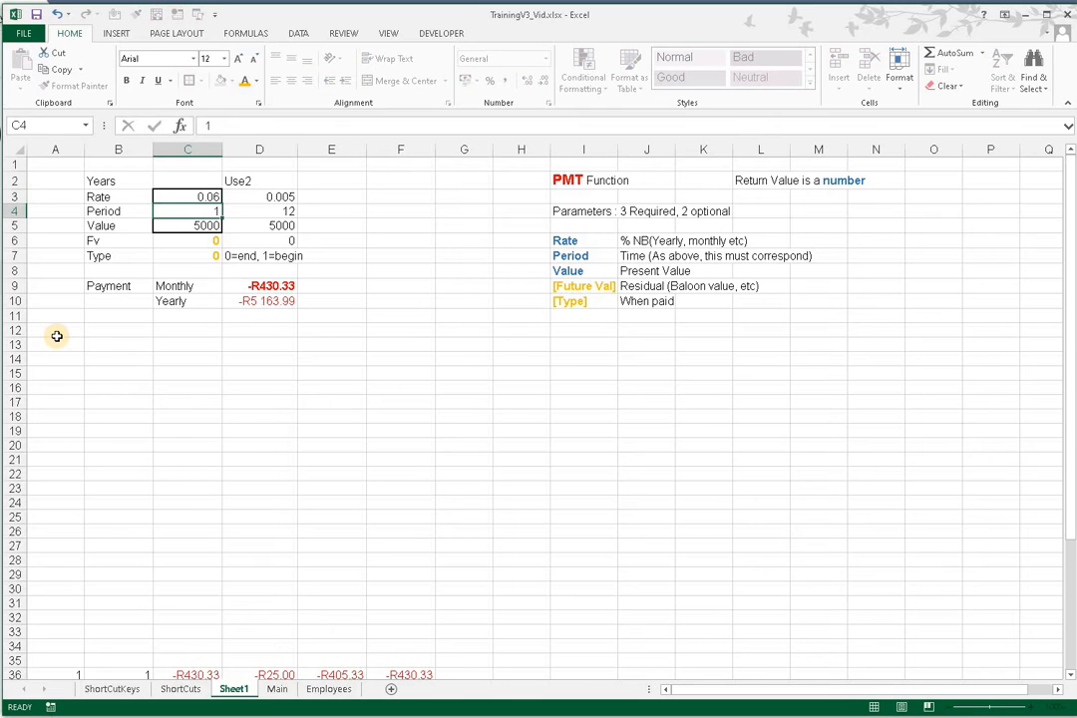
pyautogui.press('Left')
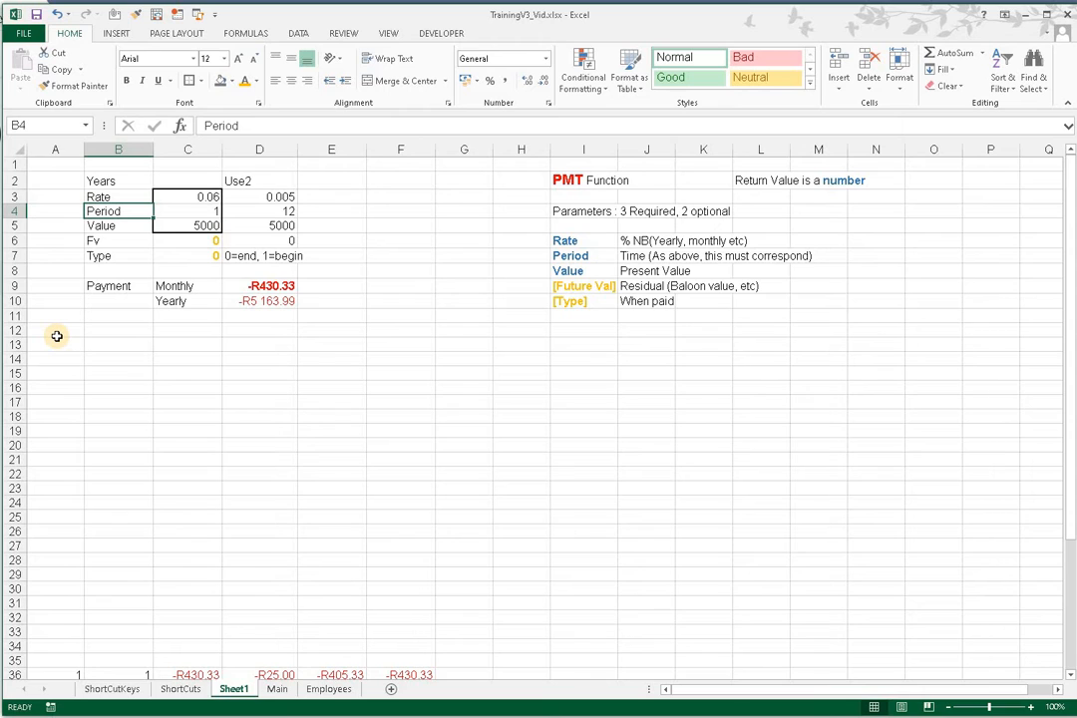
pyautogui.press('Right')
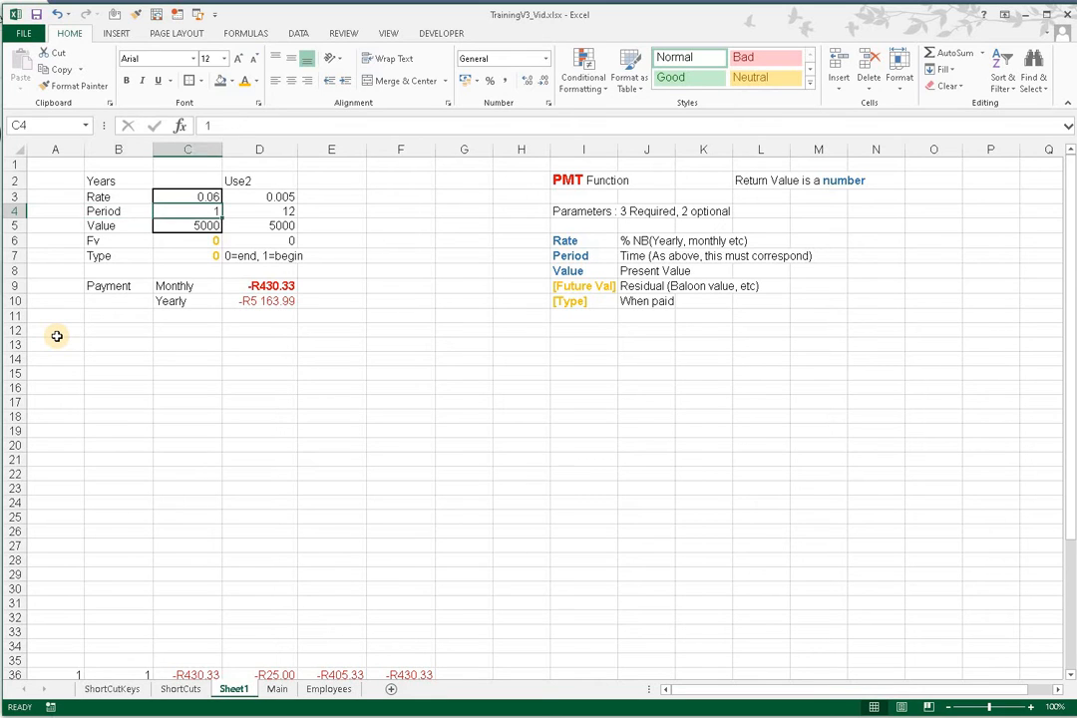
pyautogui.press('Up')
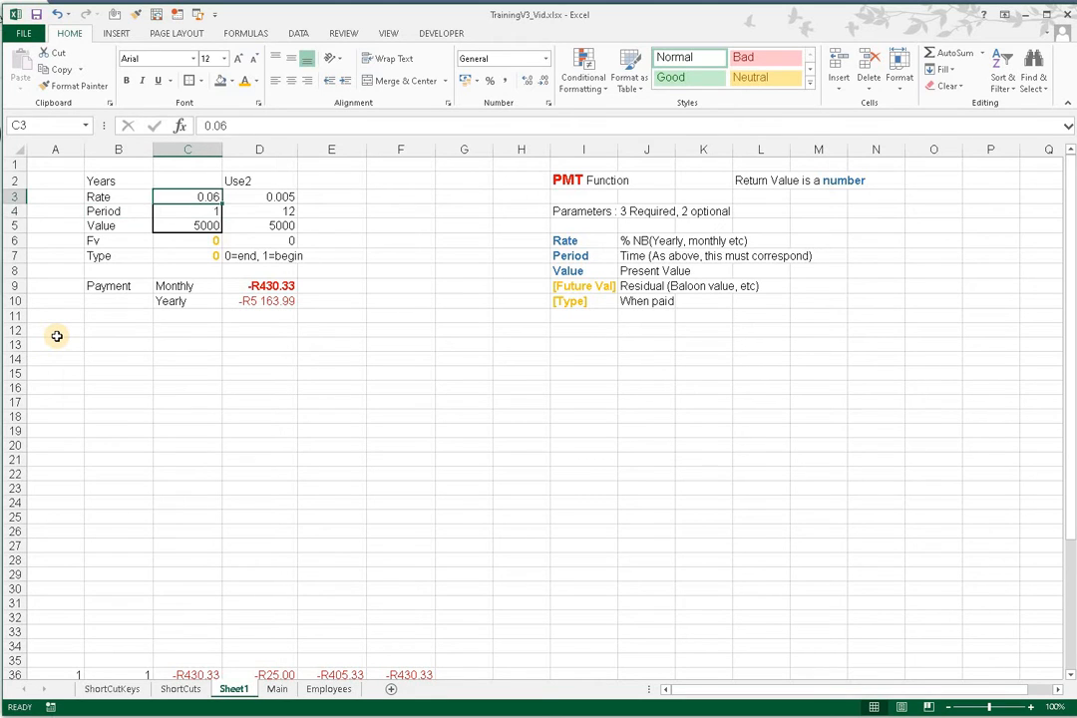
# - Replace the formula in D4 with =C4*12 to convert the Period from years to months
pyautogui.press('Down')
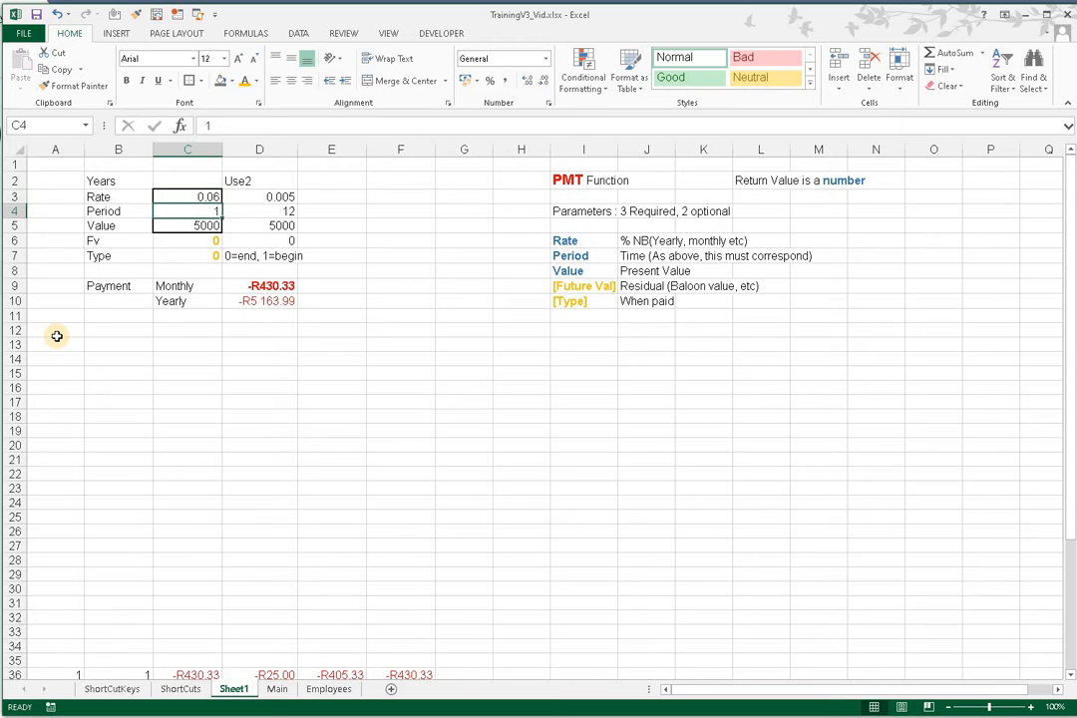
pyautogui.press('Right')
pyautogui.press('Left')
pyautogui.press('Right')
pyautogui.write('=')
pyautogui.press('Left')
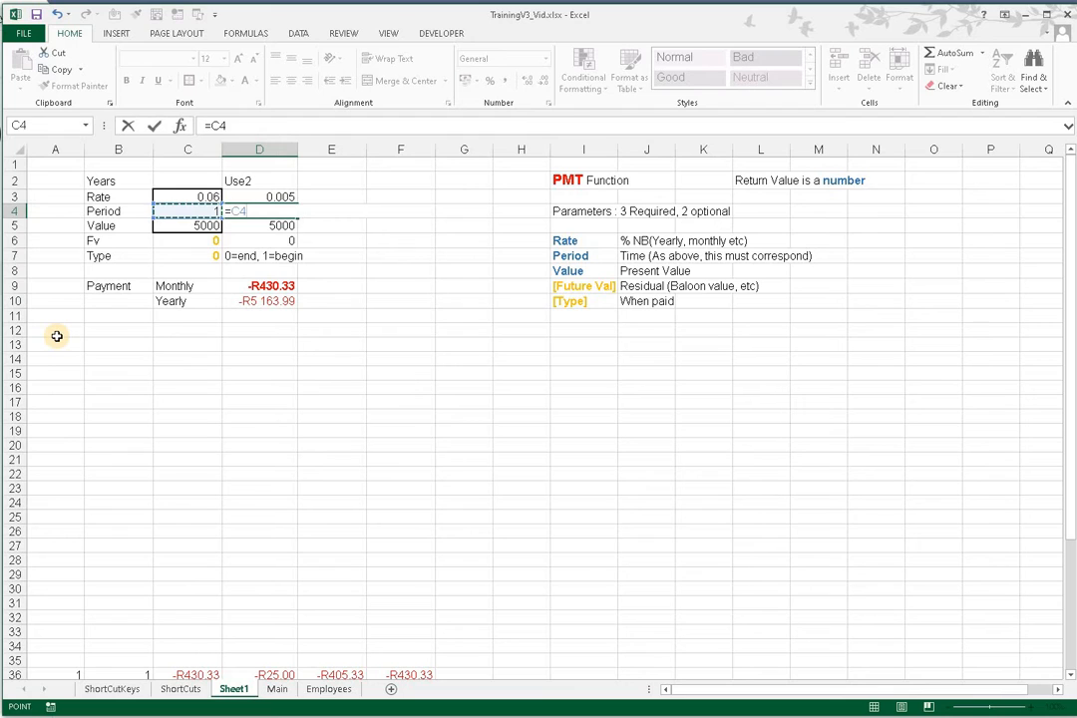
pyautogui.write('*12')
pyautogui.press('Return')
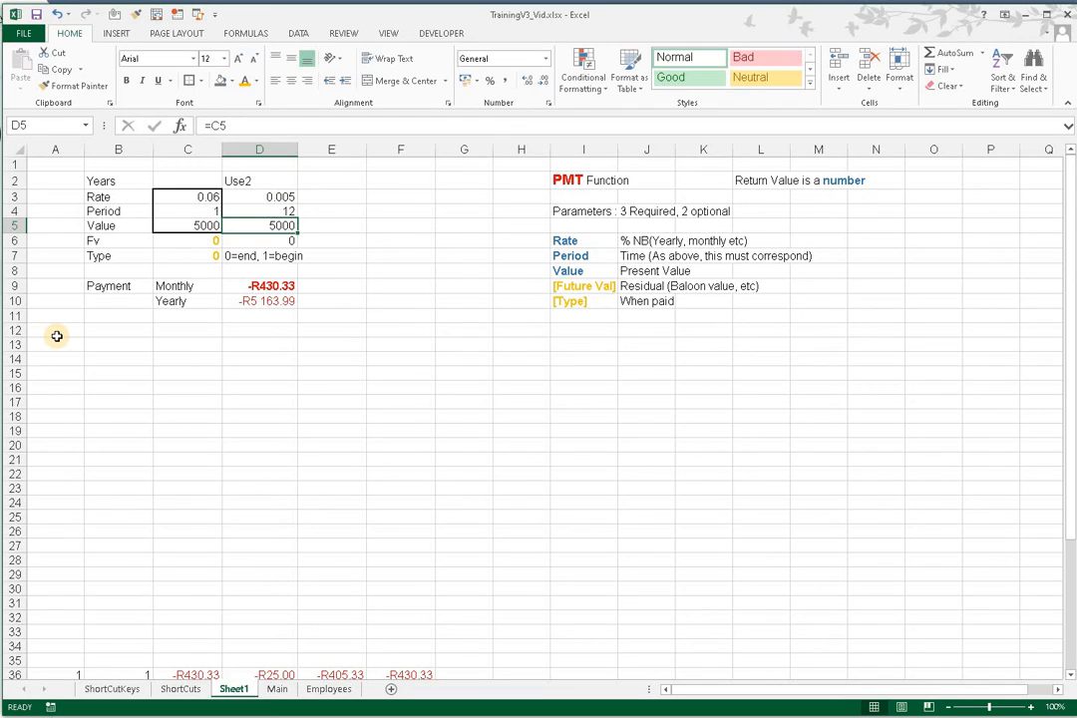
# - Set the Period in C4 to 2 years and check the number of months in D4
pyautogui.press('Up')
pyautogui.press('Left')
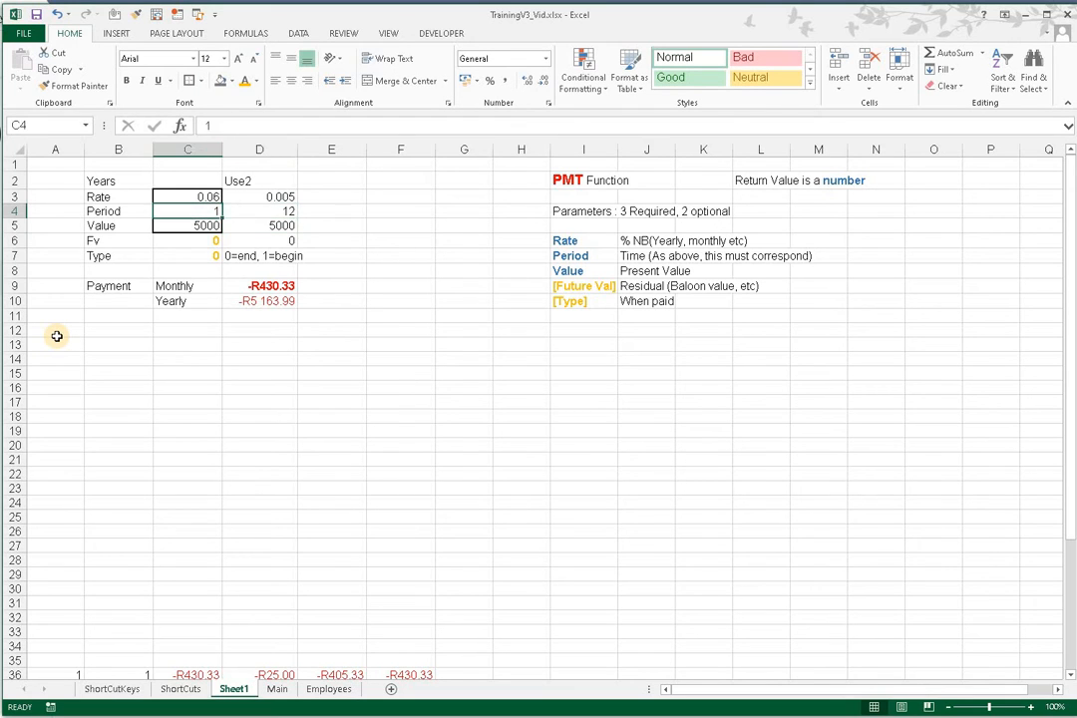
pyautogui.write('2')
pyautogui.press('Return')
pyautogui.press('Up')
pyautogui.press('Right')
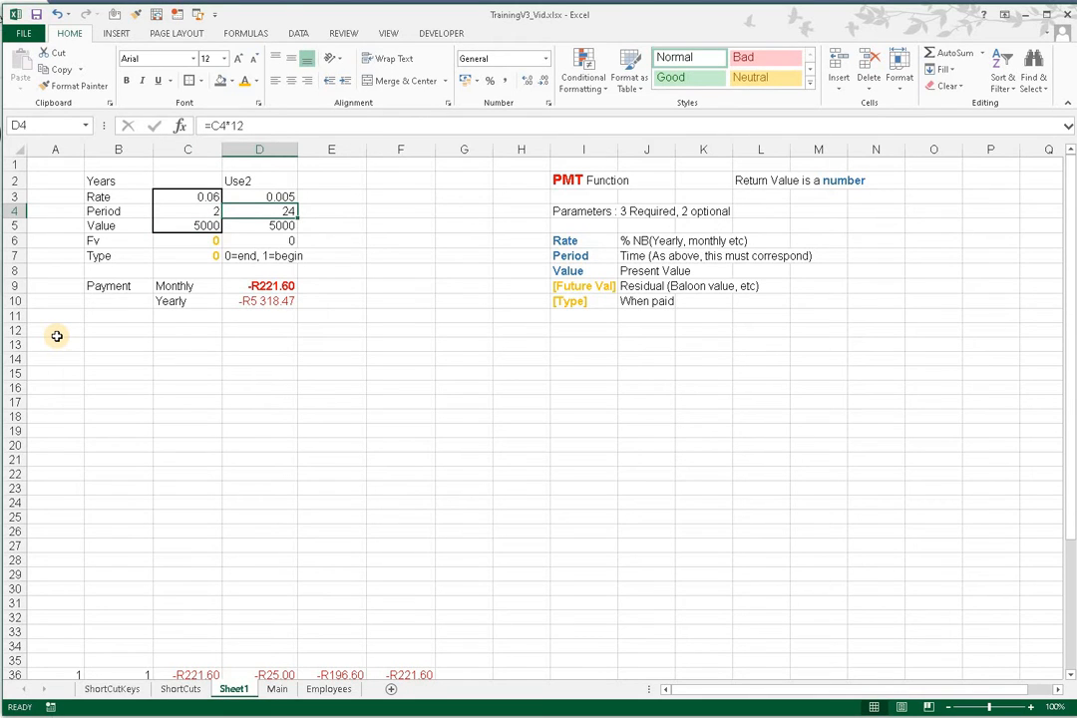
# - Set the Period in C4 back to 1 year
pyautogui.press('Left')
pyautogui.write('1')
pyautogui.press('Return')
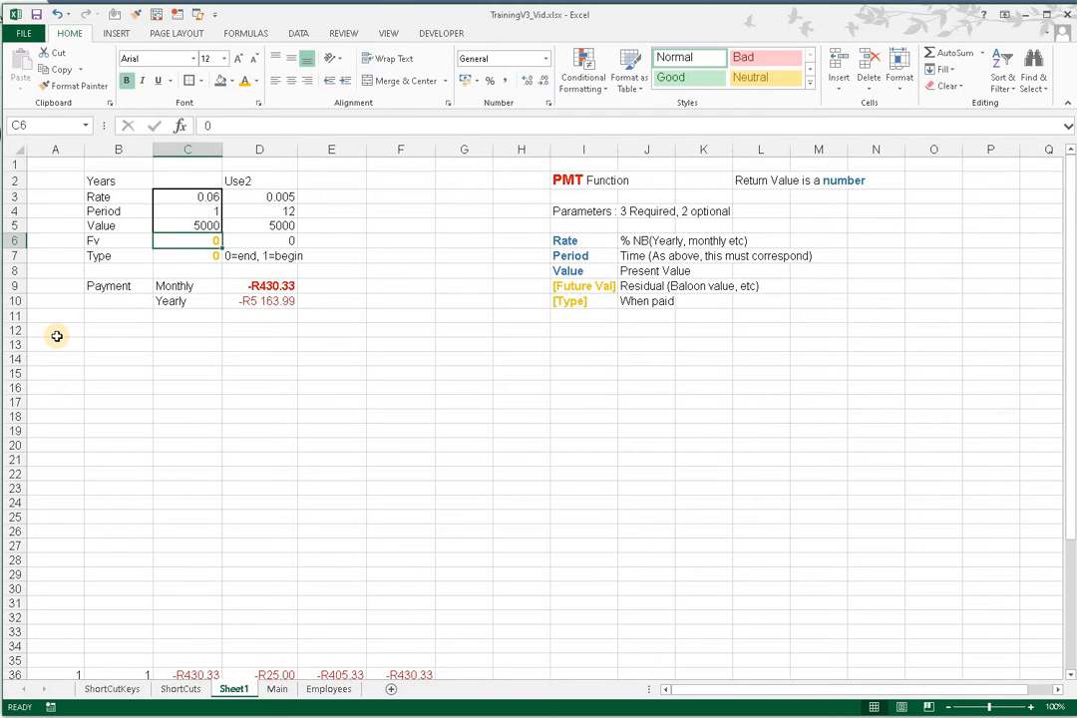
# - Review the inputs in column C and the converted values and formulas in column D, from Fv up to Rate
pyautogui.press('Right')
pyautogui.press('Left')
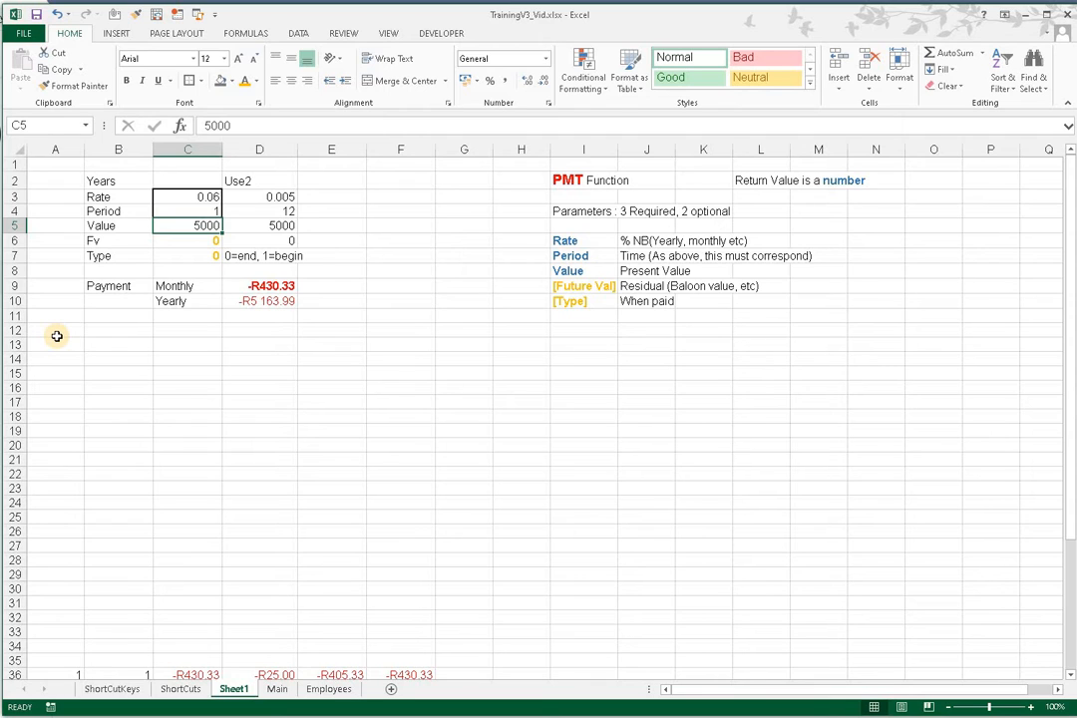
pyautogui.press('Down')
pyautogui.press('Down')
pyautogui.press('Up')
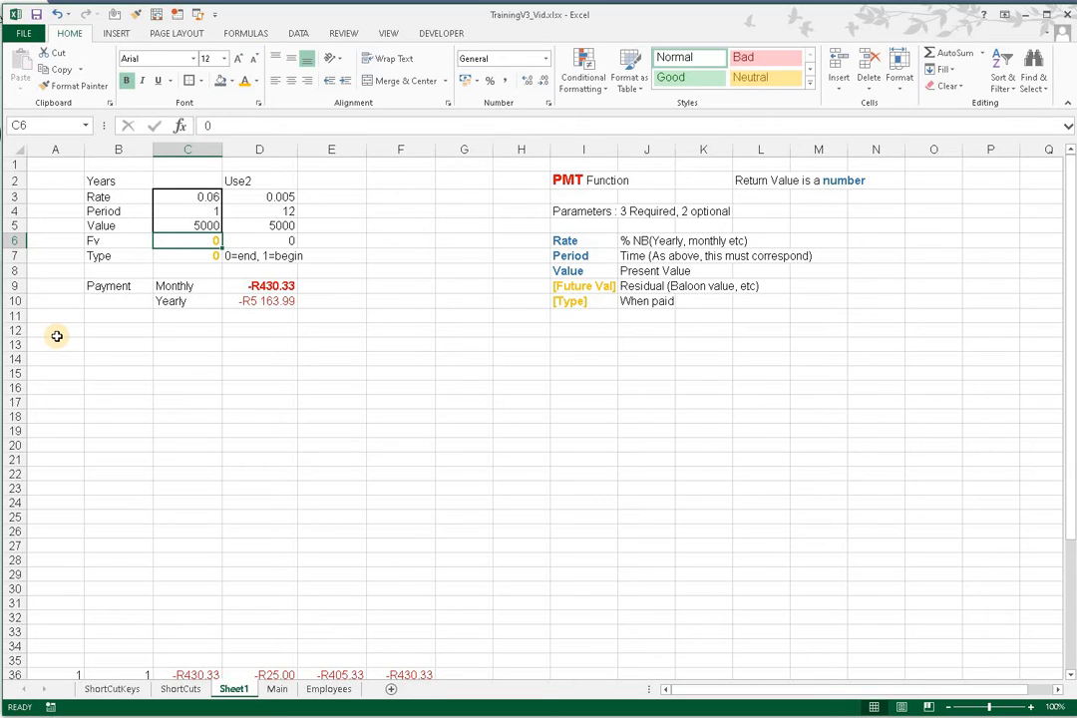
pyautogui.press('Right')
pyautogui.press('Right')
pyautogui.press('Left')
pyautogui.press('Up')
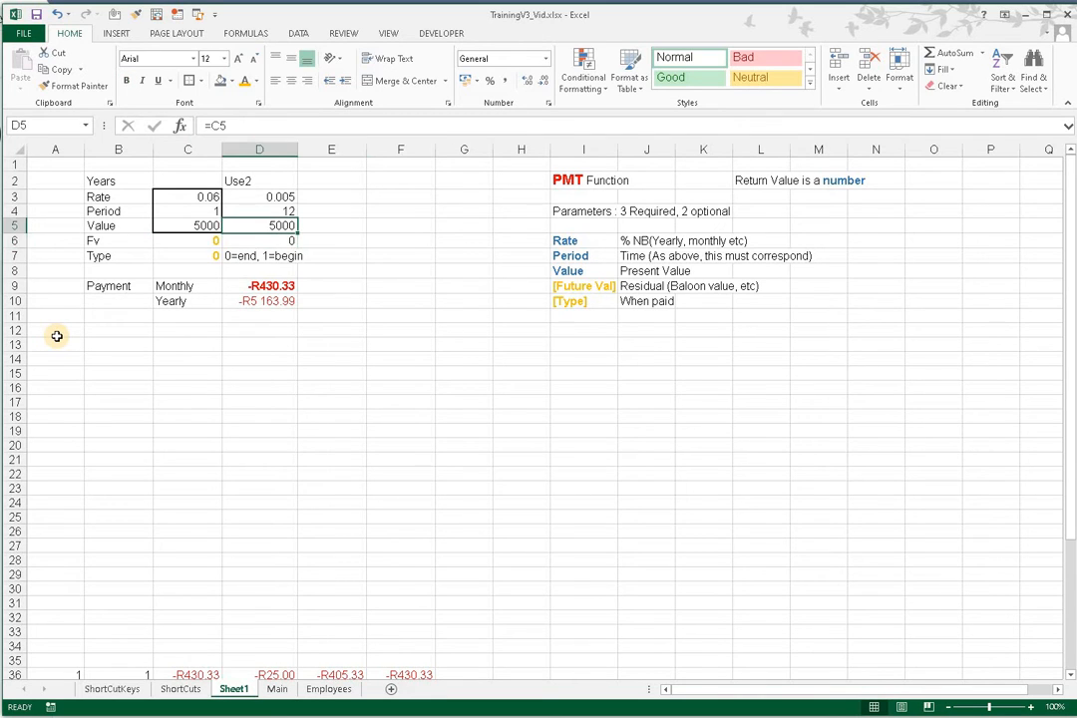
pyautogui.press('Up')
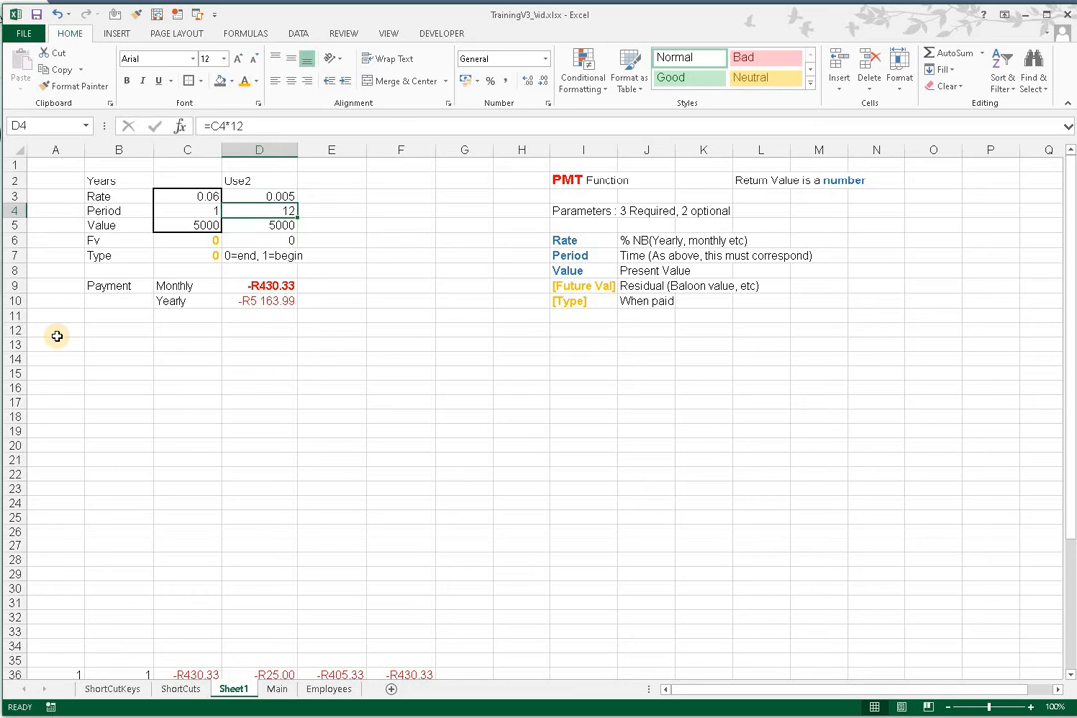
pyautogui.press('Up')
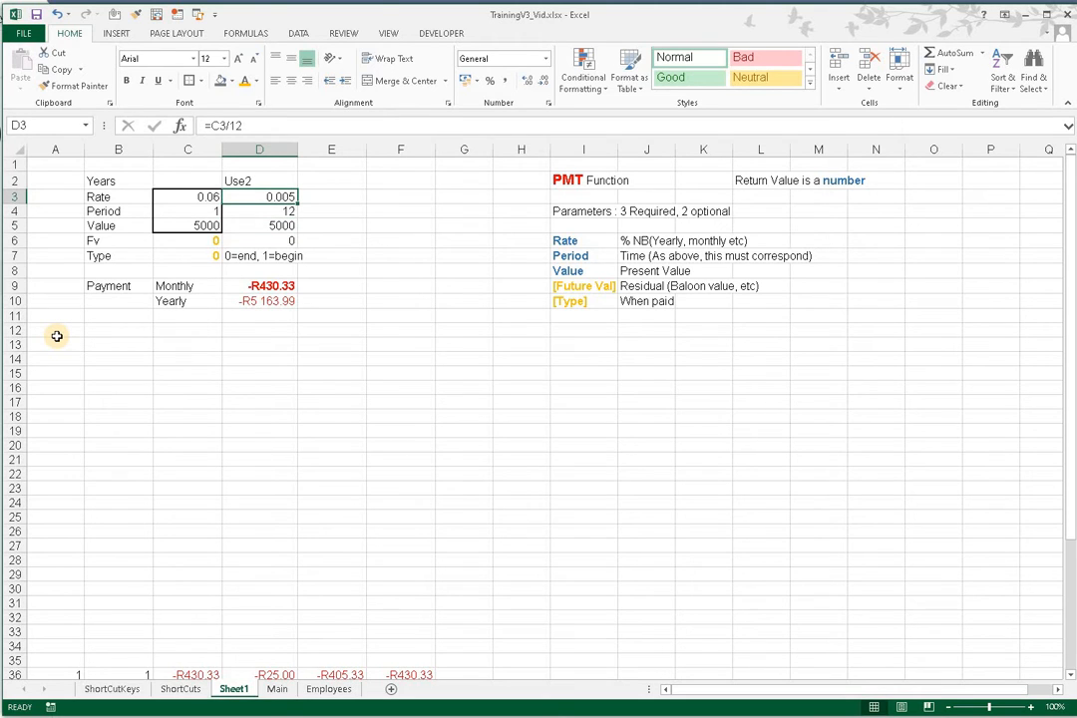
pyautogui.press('Left')
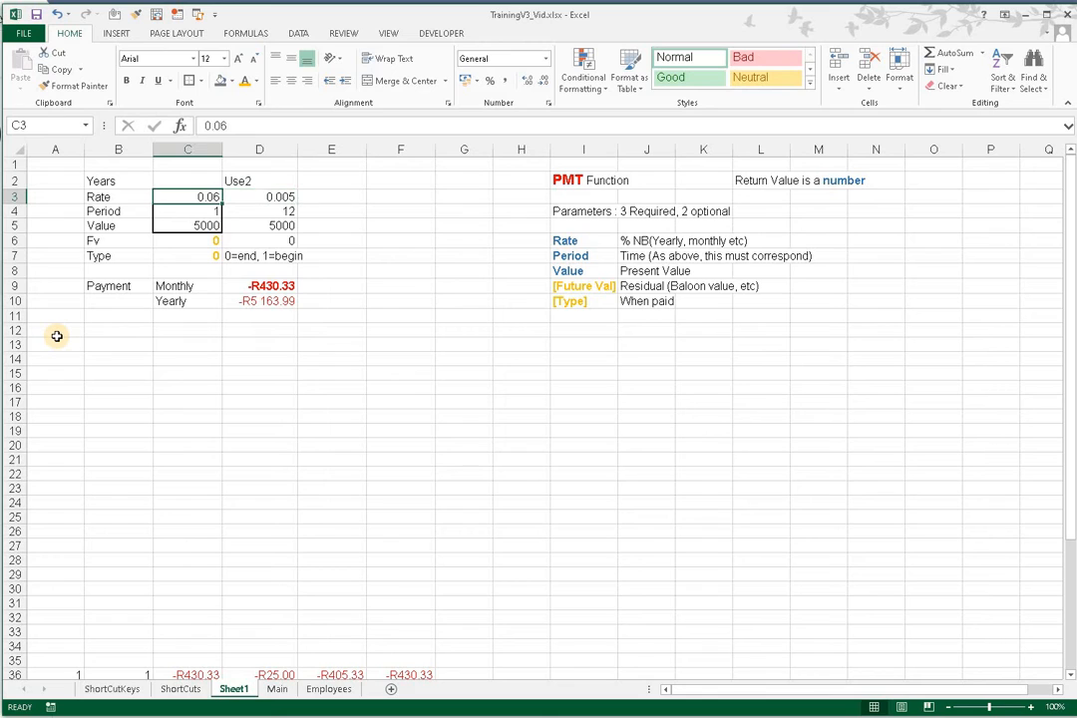
pyautogui.press('Right')
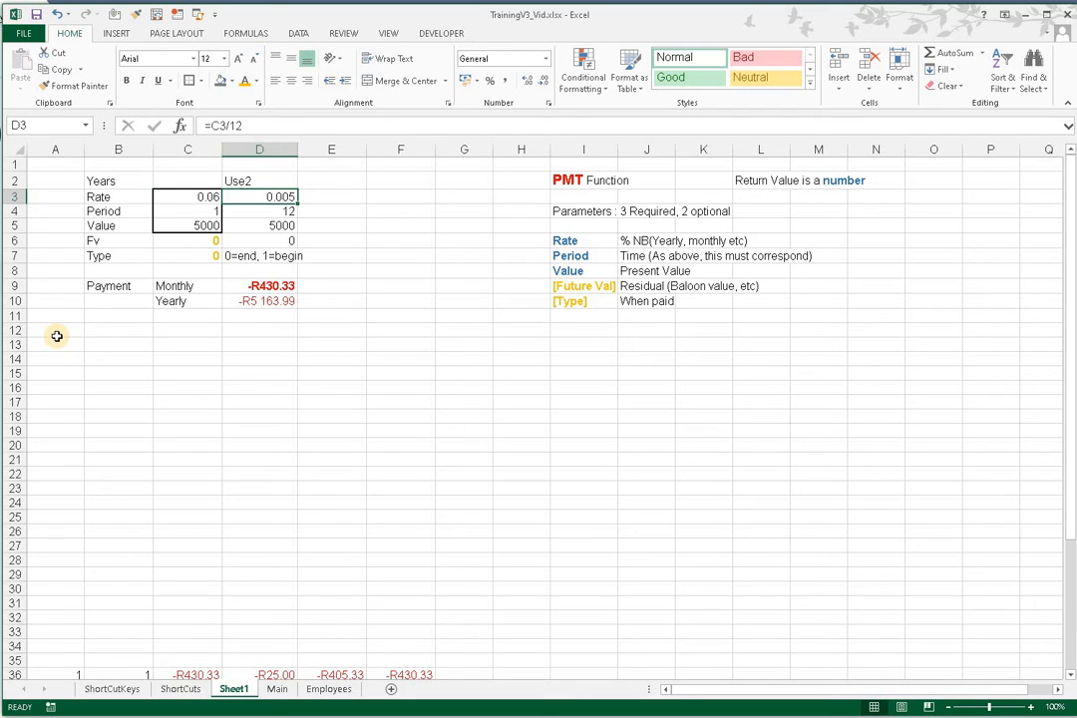
# - Remove the optional future value and type arguments from the monthly payment formula in D9, leaving =PMT(D3,D4,D5)
pyautogui.press('Down')
pyautogui.press('Down')
pyautogui.press('Down')
pyautogui.press('Down')
pyautogui.press('Down')
pyautogui.press('Down')
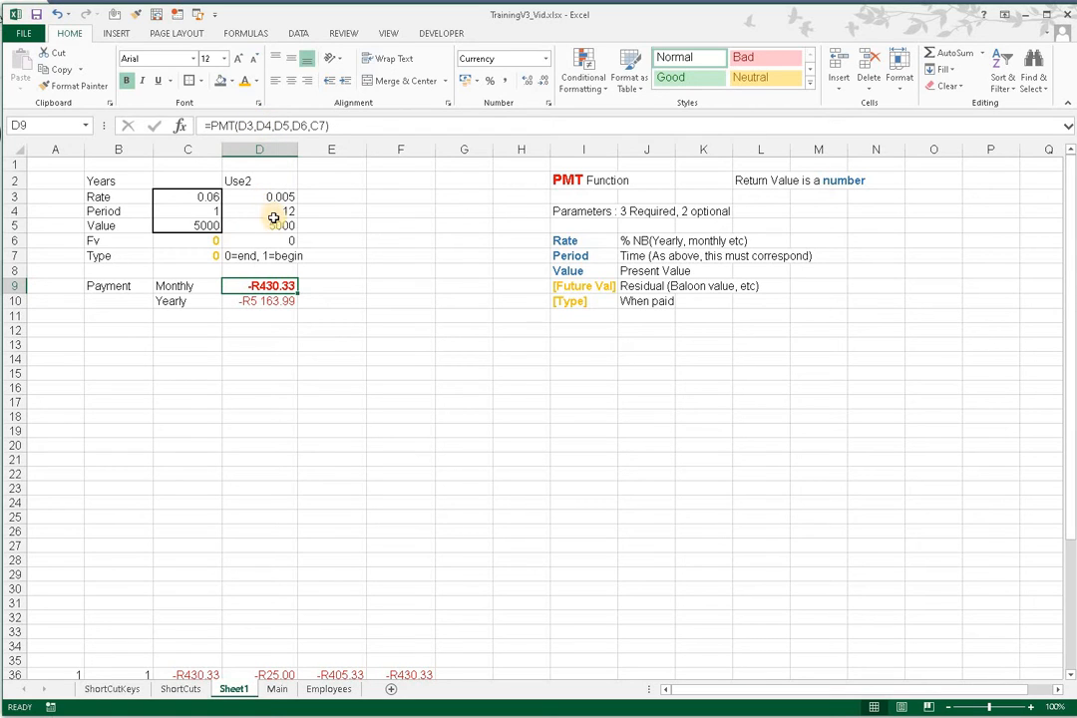
pyautogui.click(325, 126)
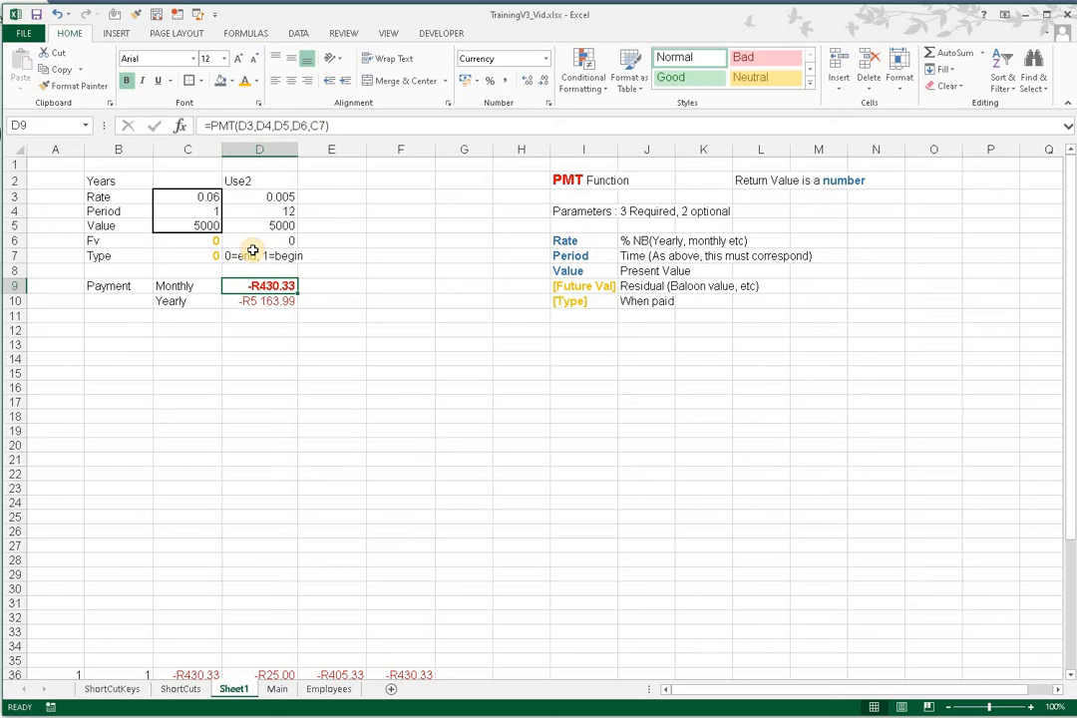
pyautogui.press('BackSpace')
pyautogui.press('BackSpace')
pyautogui.press('BackSpace')
pyautogui.press('BackSpace')
pyautogui.press('BackSpace')
pyautogui.press('BackSpace')
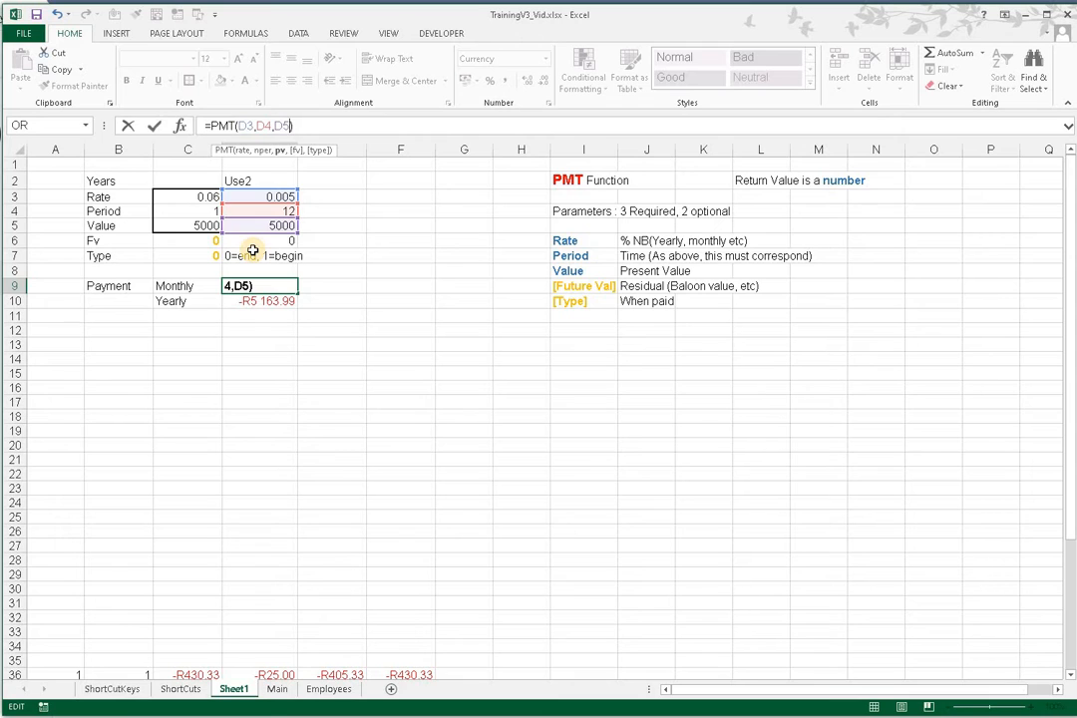
pyautogui.press('Return')
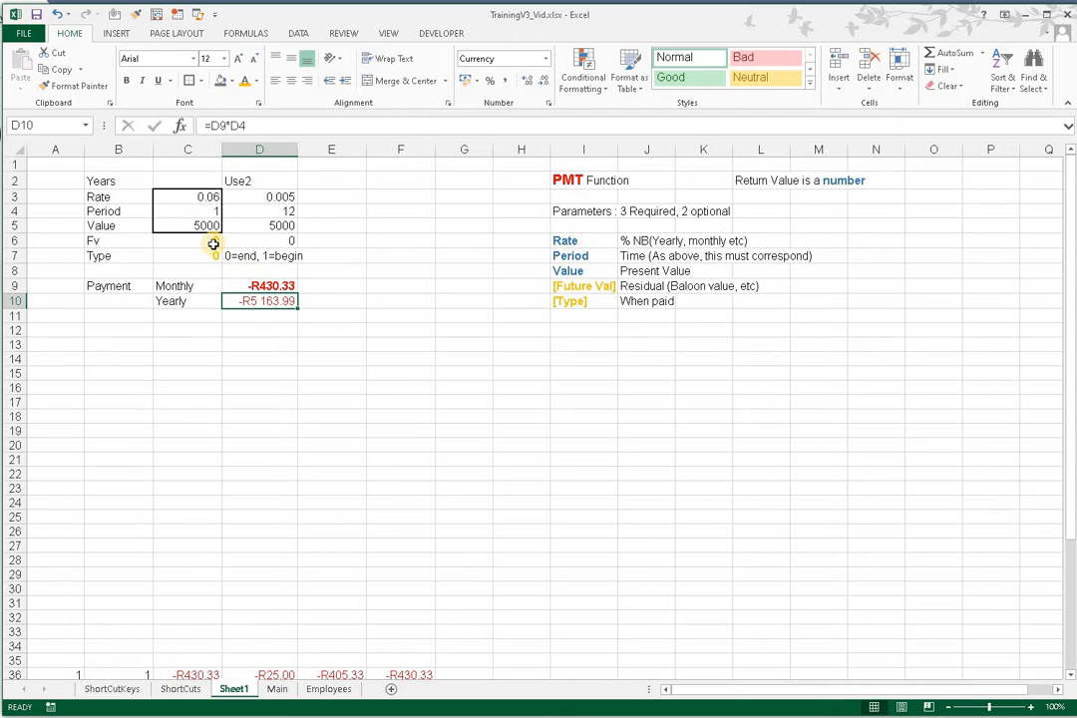
pyautogui.click(256, 285)
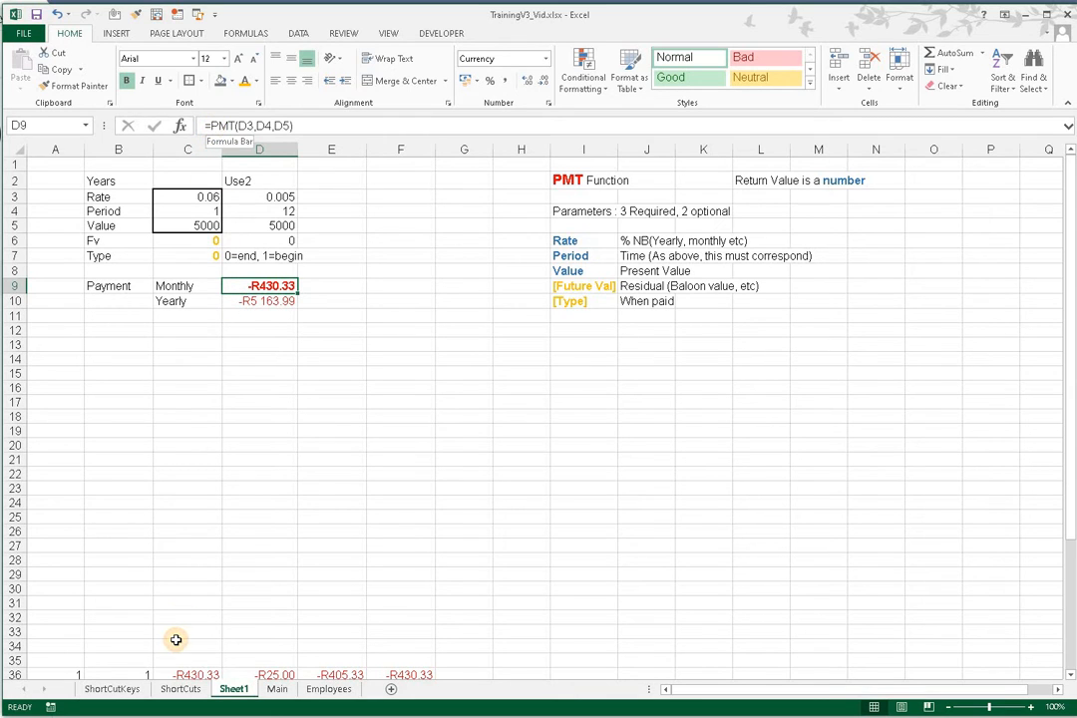
# - Negate the monthly payment formula in D9 so that it reads =-PMT(D3,D4,D5)
pyautogui.press('F2')
pyautogui.write('-')
pyautogui.press('Return')
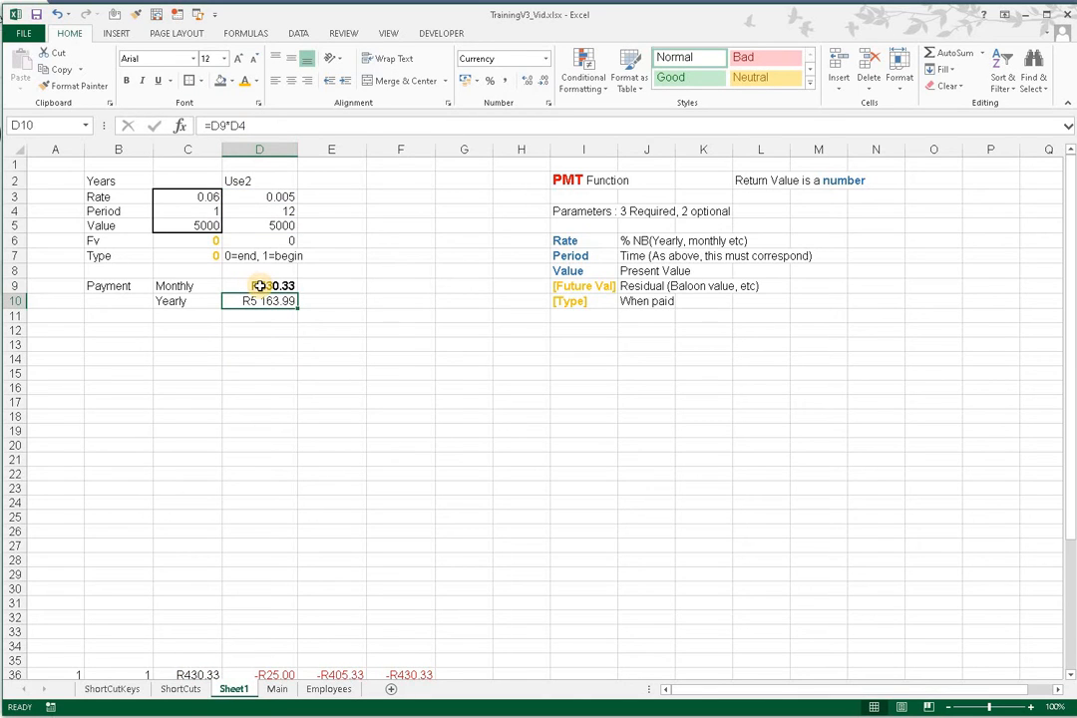
# - Remove the minus sign before PMT in D9, restoring =PMT(D3,D4,D5)
pyautogui.click(256, 285)
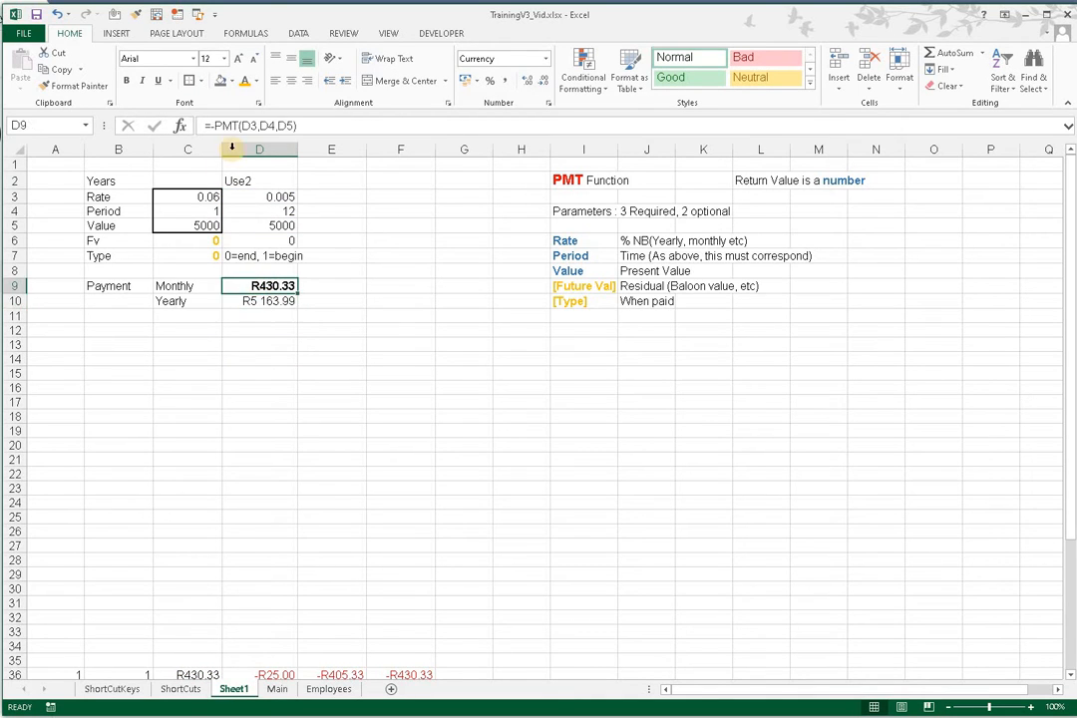
pyautogui.press('F2')
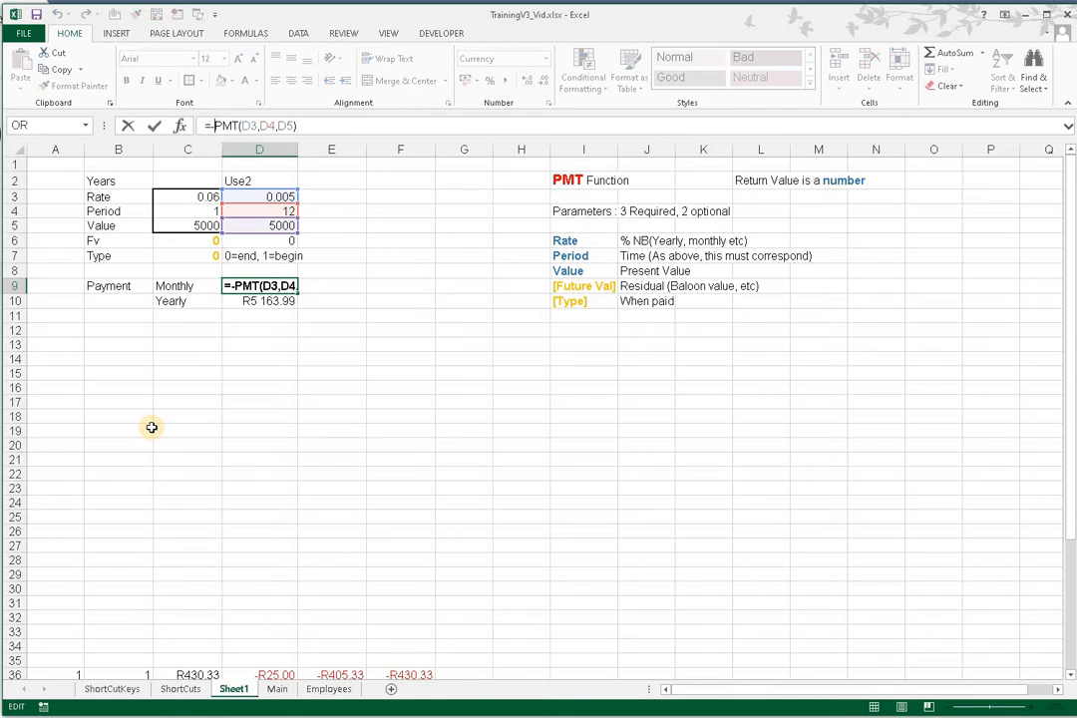
pyautogui.press('BackSpace')
pyautogui.press('Return')
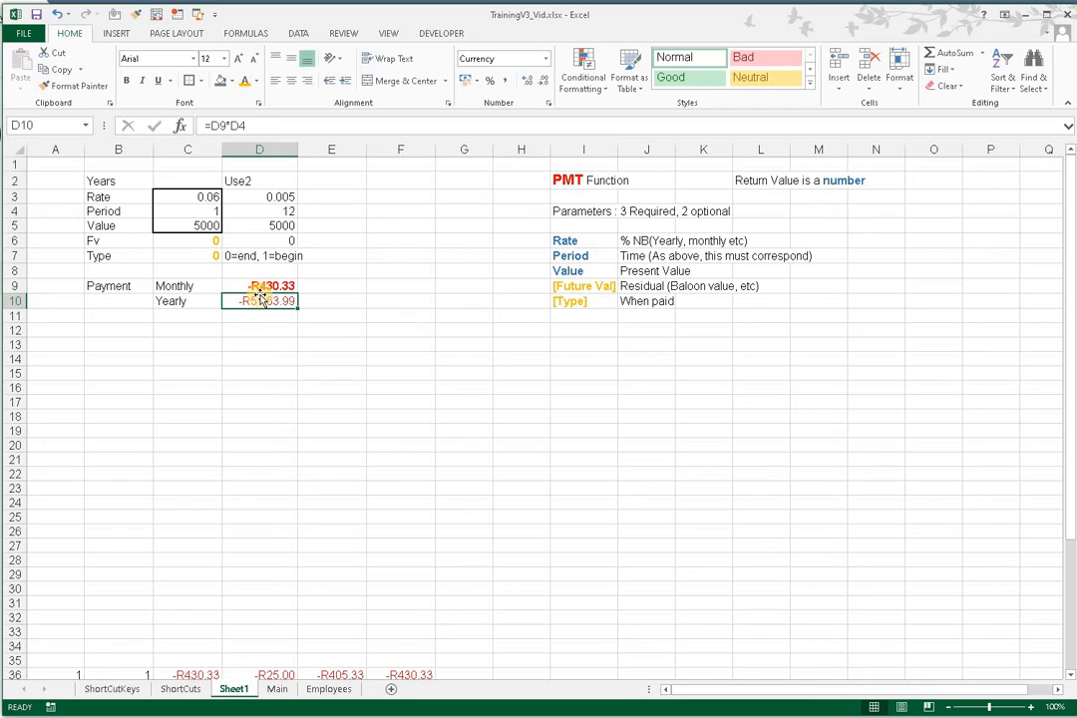
# - Negate only the present value argument of the monthly payment formula in D9, making it =PMT(D3,D4,-D5)
pyautogui.click(262, 286)
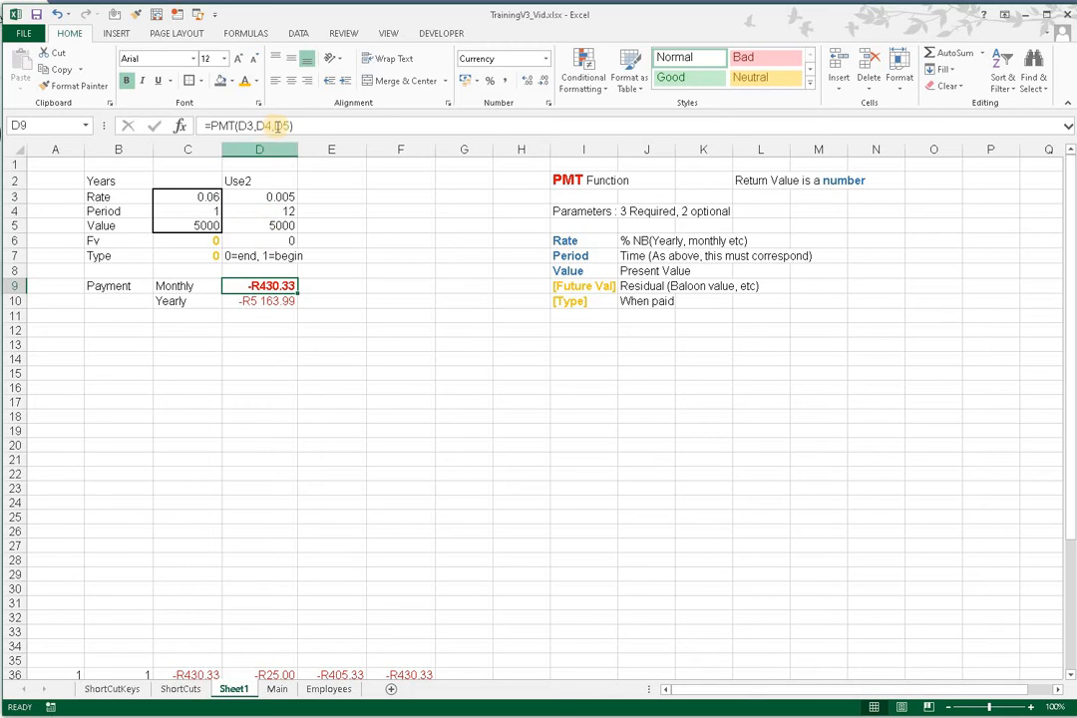
pyautogui.press('F2')
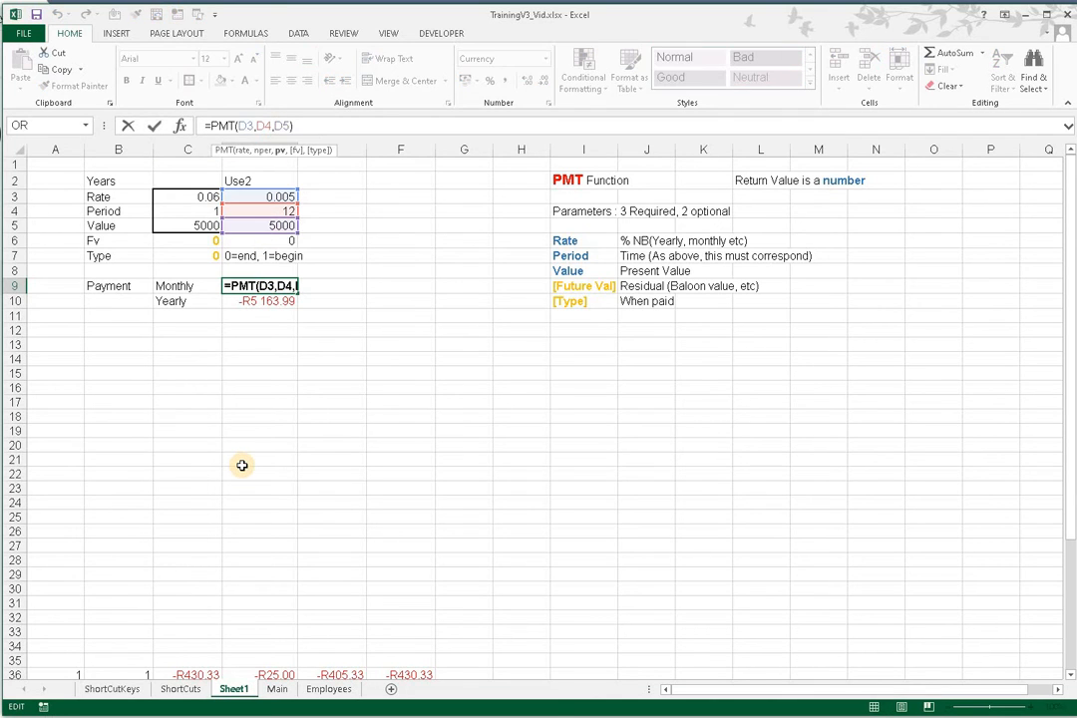
pyautogui.press('Left')
pyautogui.press('Left')
pyautogui.press('Left')
pyautogui.write('-')
pyautogui.press('Return')
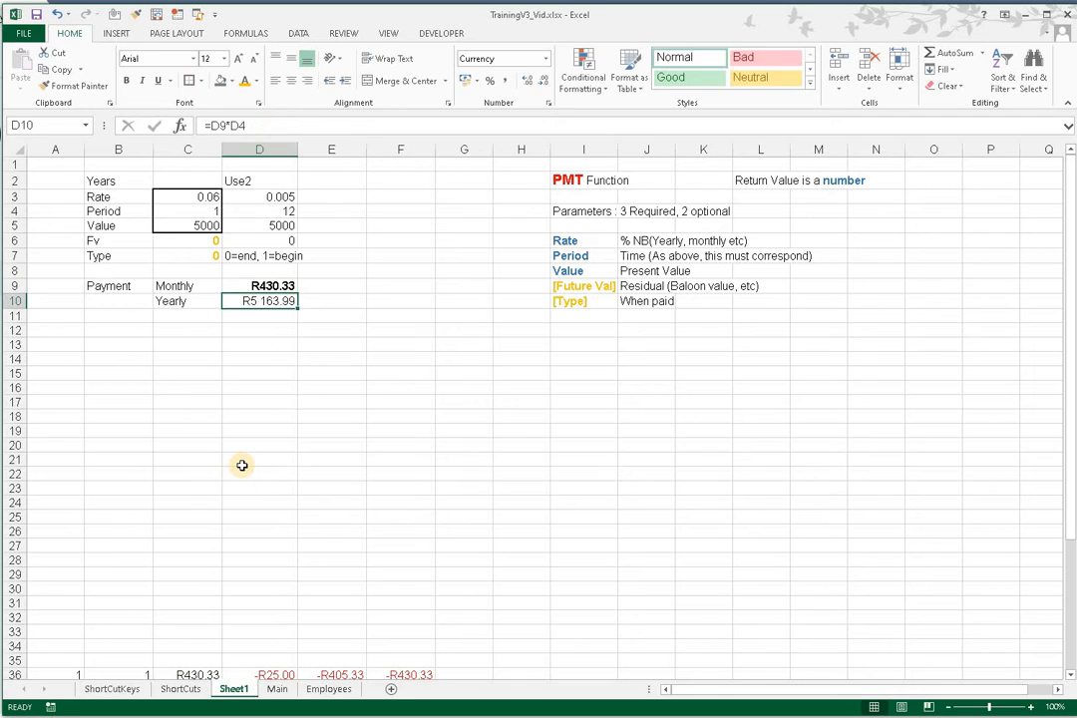
# - Remove the minus sign from the present value argument in D9, leaving =PMT(D3,D4,D5)
pyautogui.press('Up')
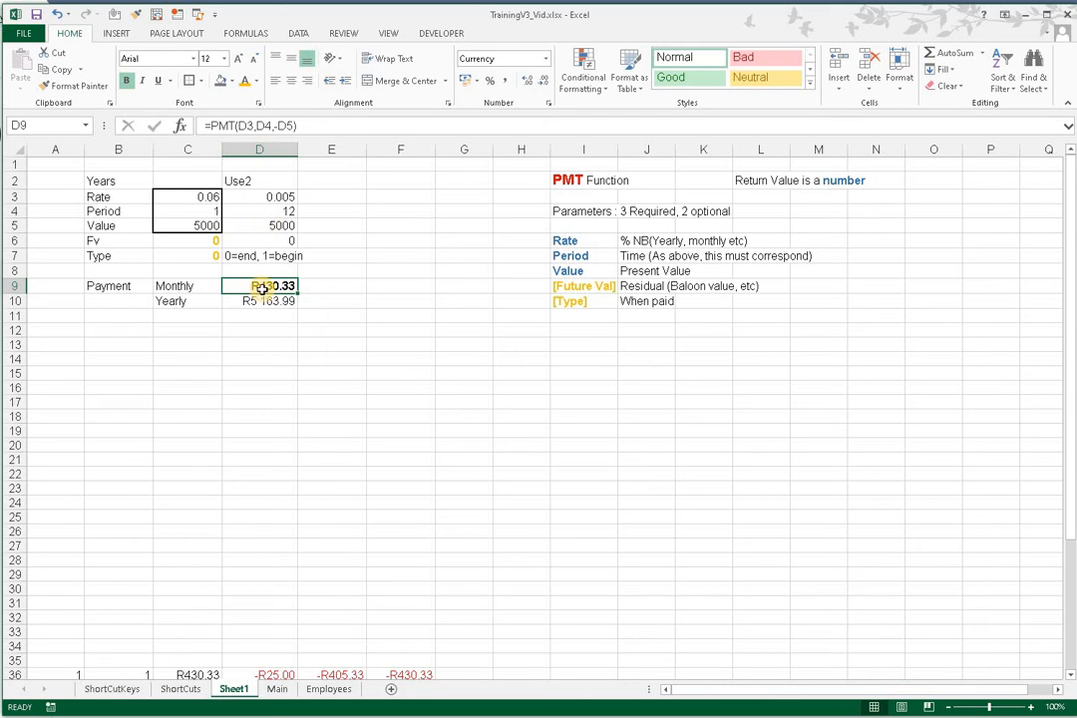
pyautogui.click(278, 126)
pyautogui.write('-')
pyautogui.press('Return')
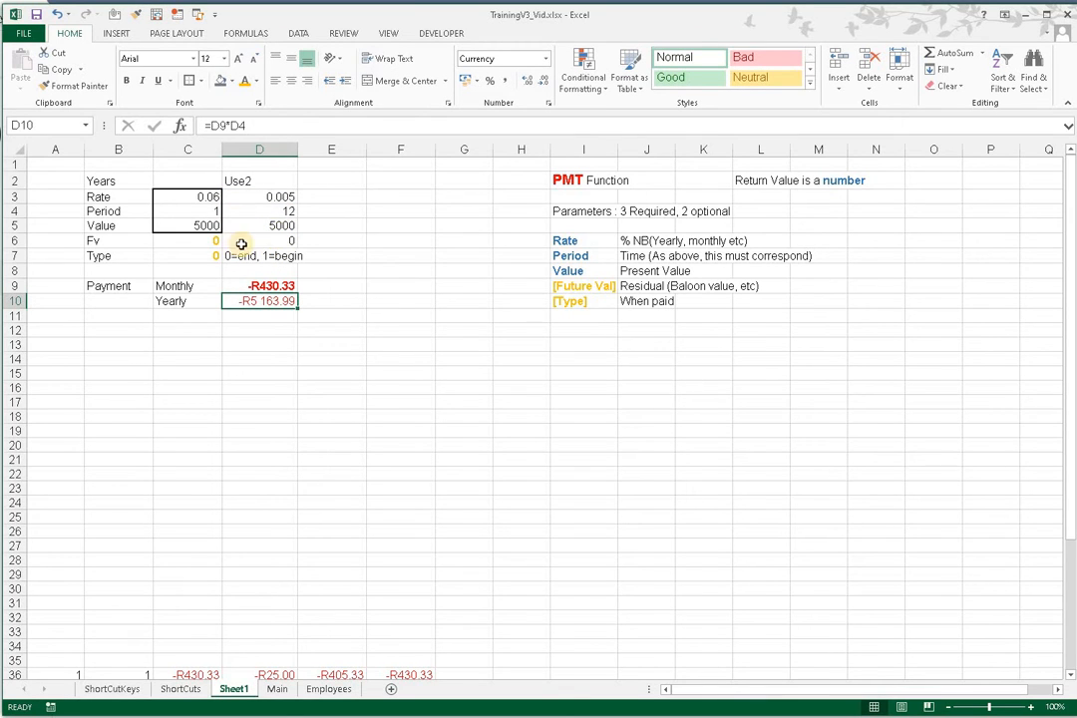
# - Review the monthly payment formula in D9, the number of months in D4 and the yearly payment formula in D10
pyautogui.click(259, 288)
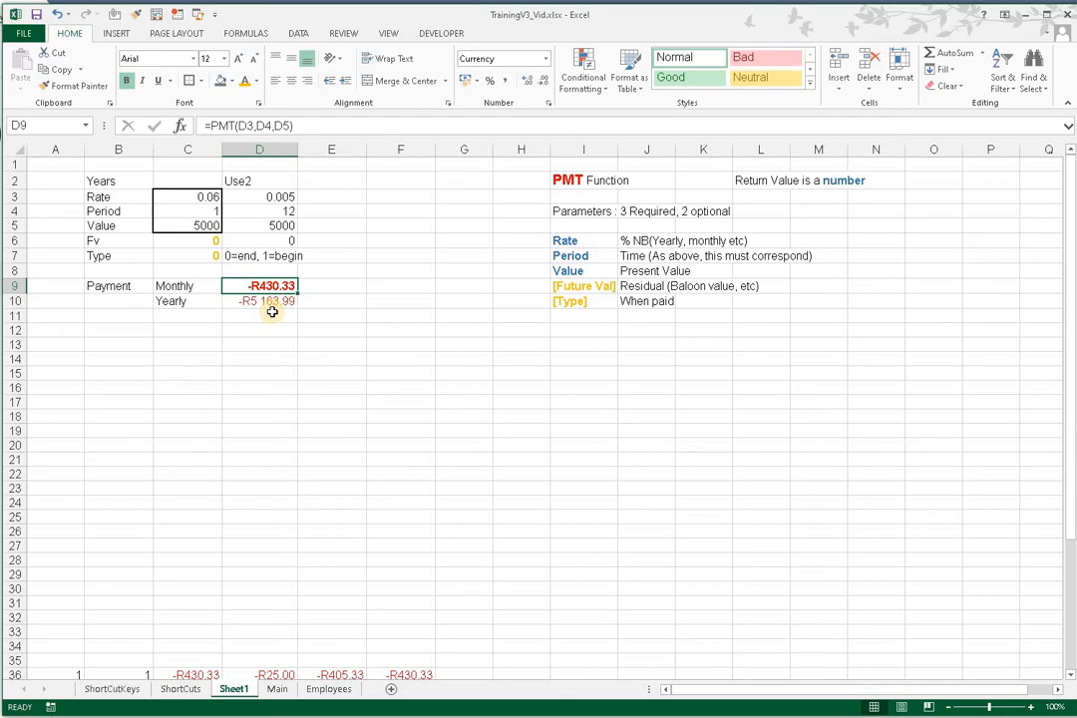
pyautogui.click(242, 300)
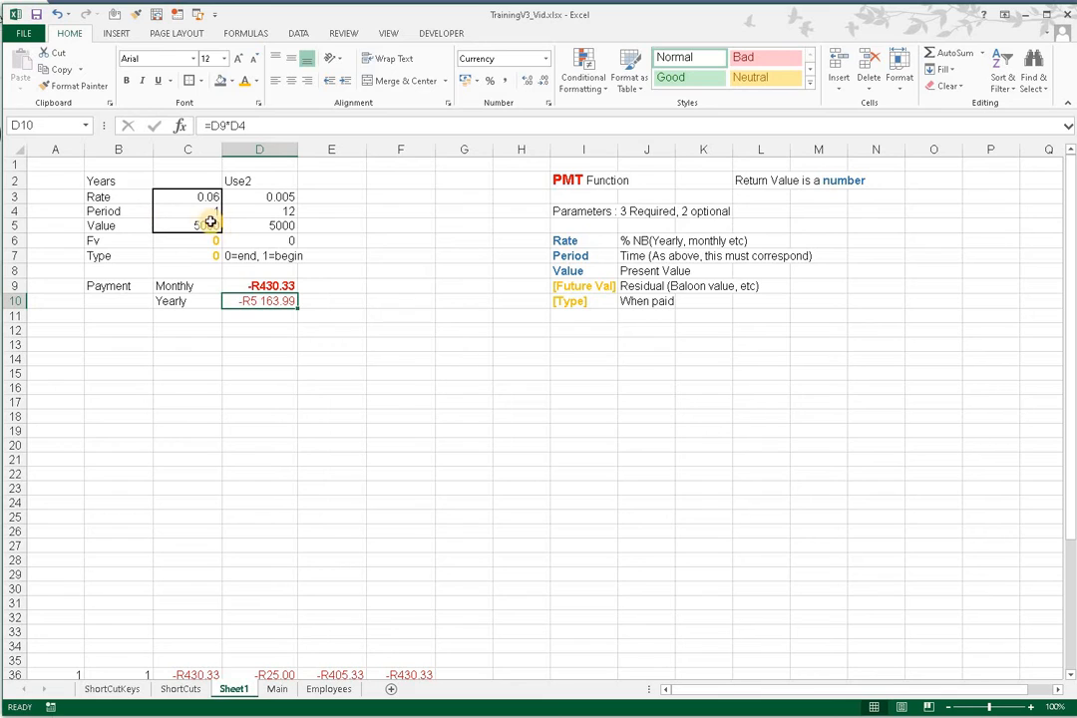
pyautogui.click(235, 286)
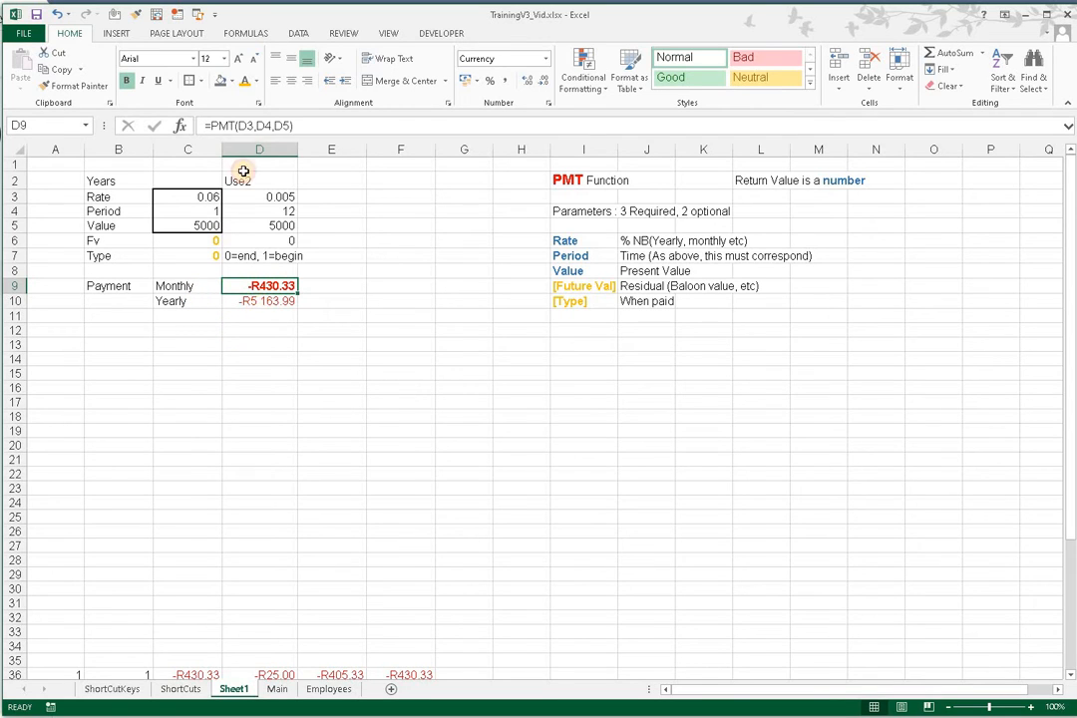
pyautogui.press('Down')
pyautogui.click(276, 211)
pyautogui.click(276, 306)
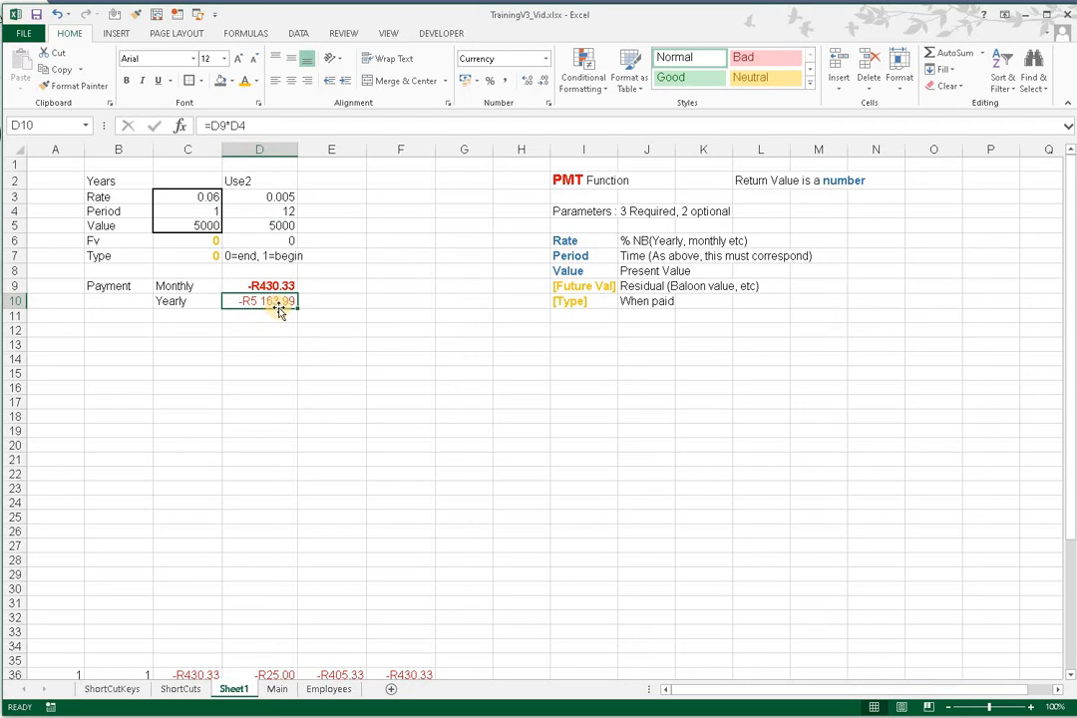
pyautogui.click(283, 303)
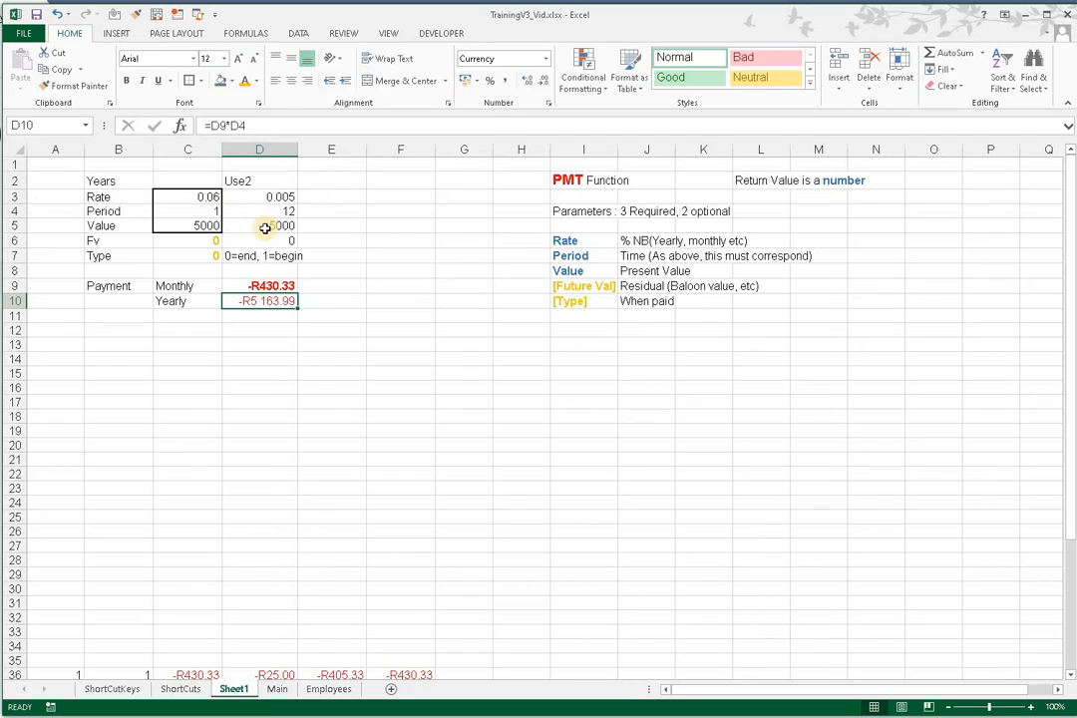
# - Add the label "Intrest" in C11 below the Yearly label
pyautogui.click(187, 315)
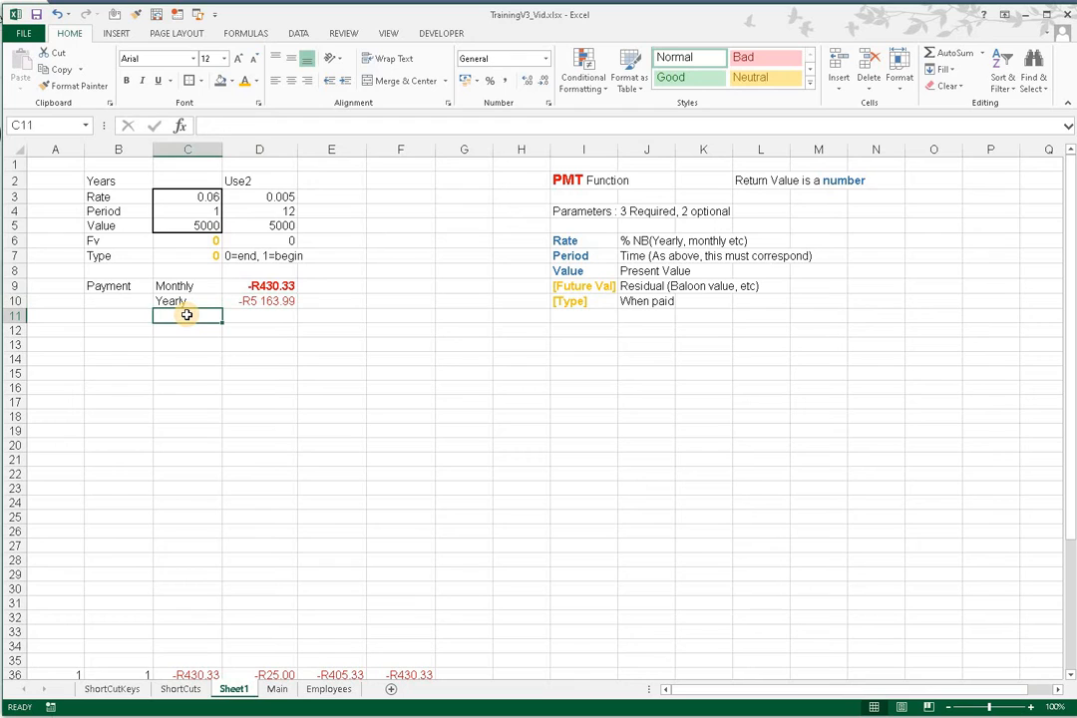
pyautogui.write('In')
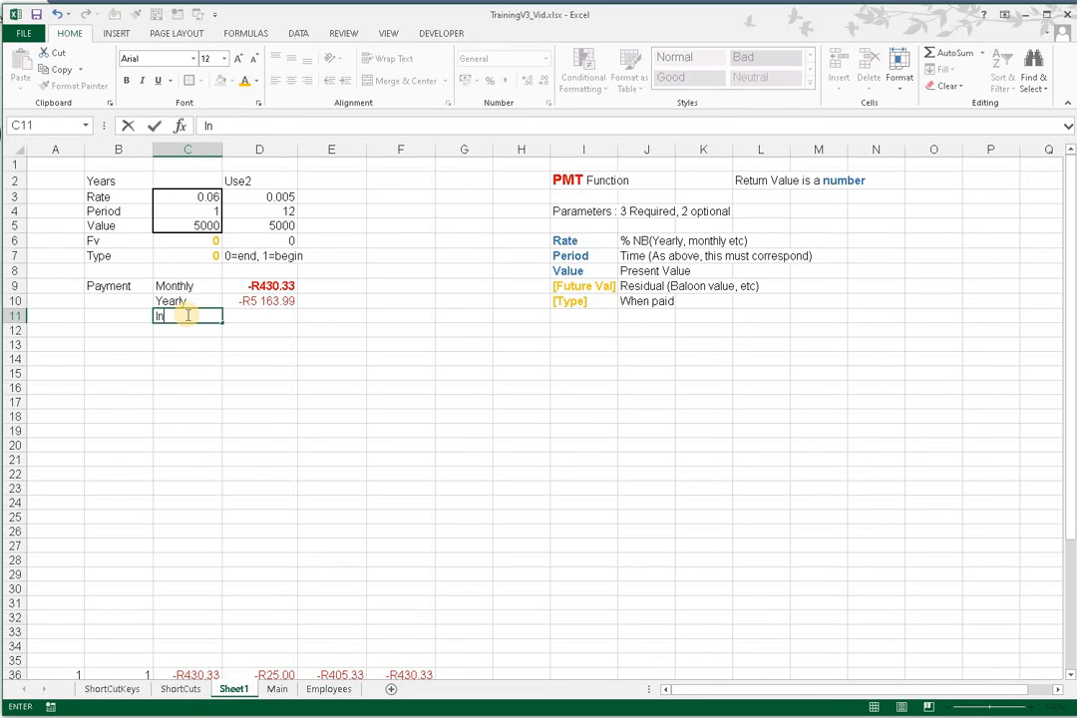
pyautogui.write('trest')
pyautogui.press('Tab')
# - Try to calculate the interest in D11 with =D10-D5, and clear the cell
pyautogui.write('=')
pyautogui.press('Up')
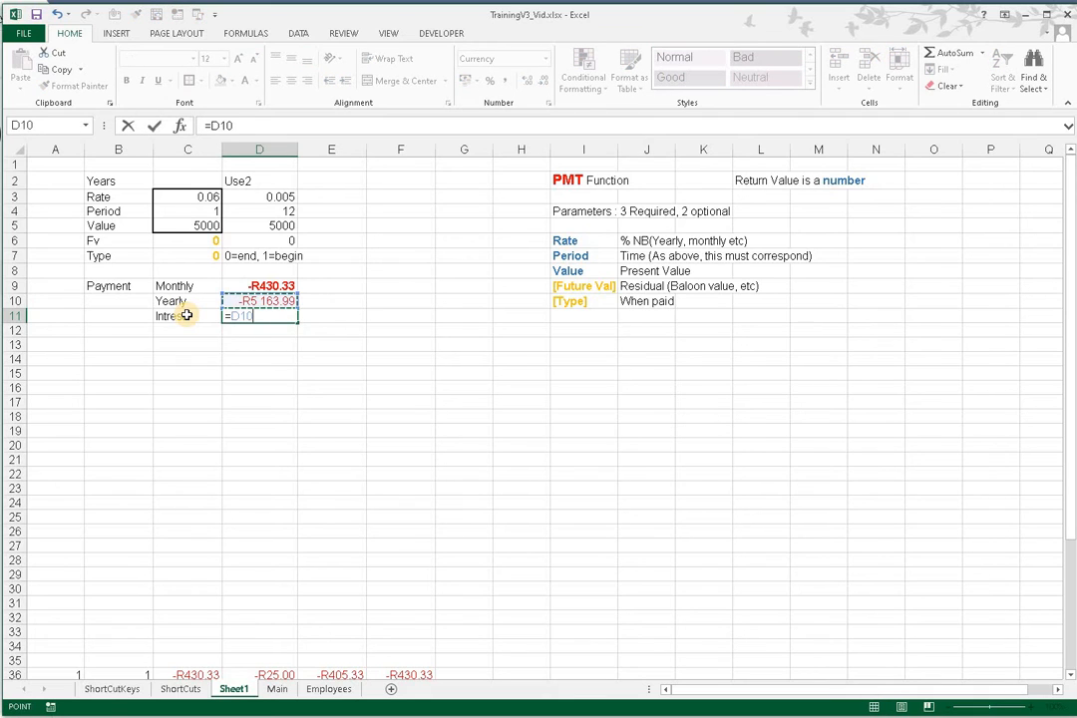
pyautogui.write('-')
pyautogui.press('Up')
pyautogui.press('Up')
pyautogui.press('Up')
pyautogui.press('Up')
pyautogui.press('Up')
pyautogui.press('Up')
pyautogui.press('Up')
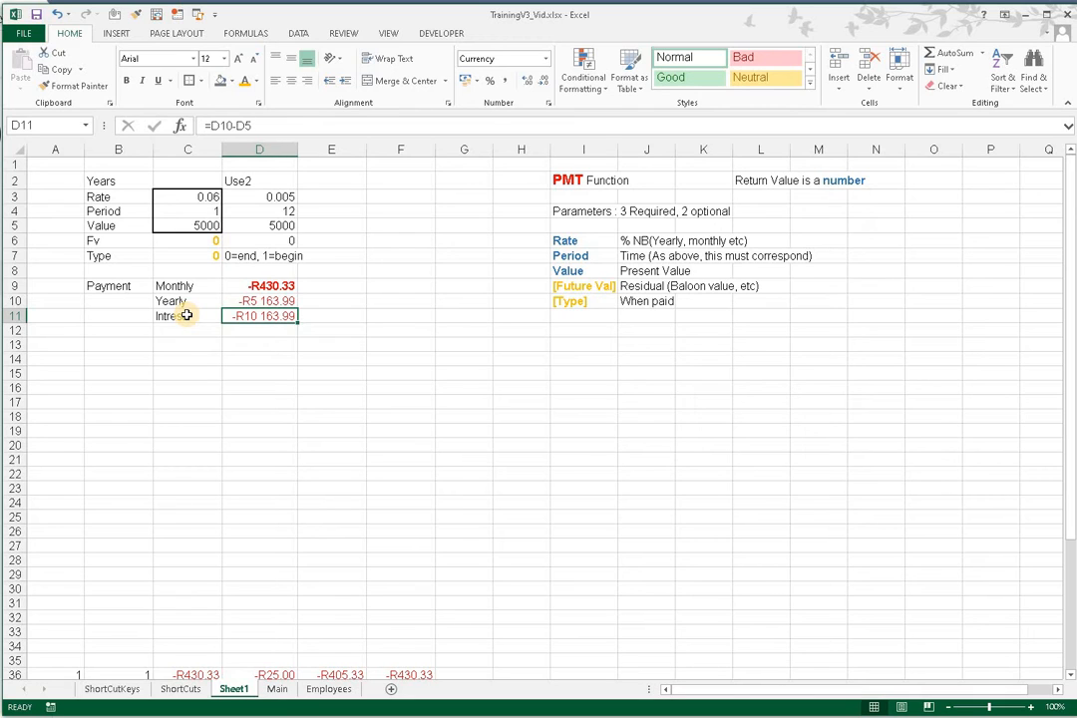
pyautogui.press('Delete')
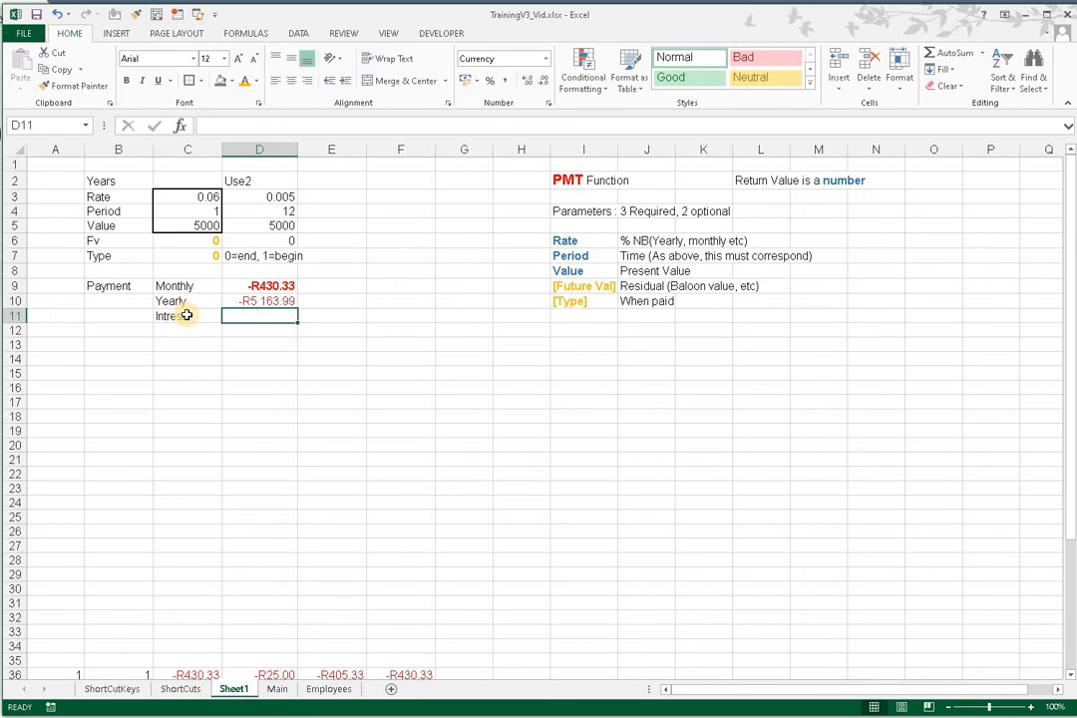
# - Check the figures between D10 and D5, and negate the present value in D9 to make it =PMT(D3,D4,-D5)
pyautogui.press('Up')
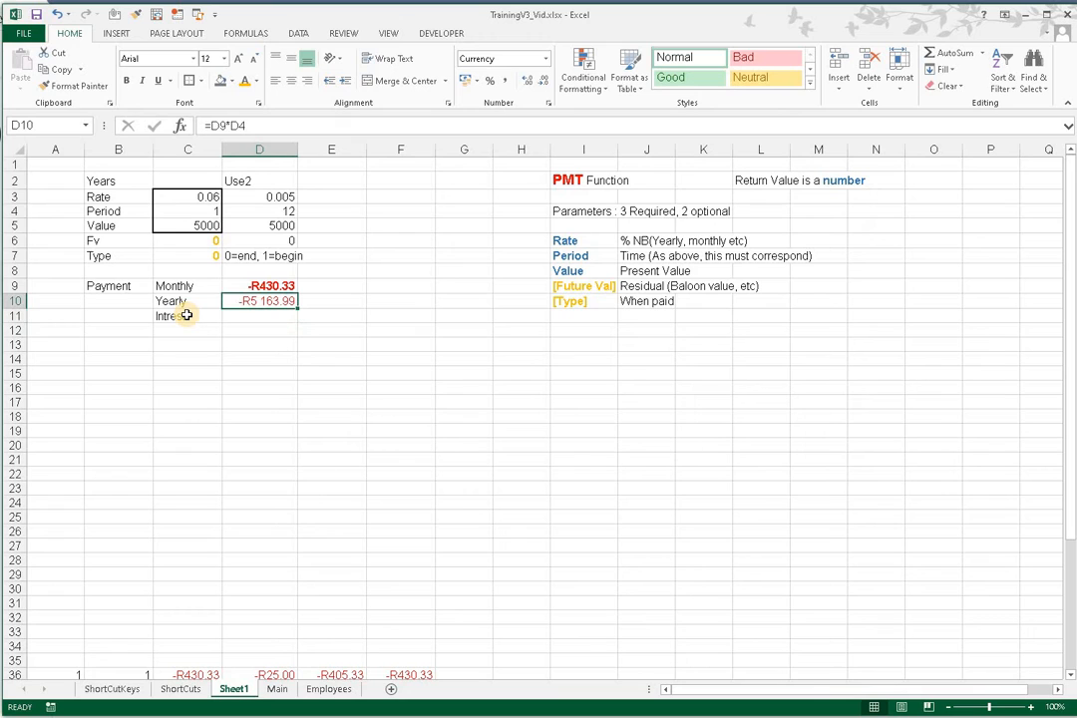
pyautogui.press('Up')
pyautogui.press('Up')
pyautogui.press('Up')
pyautogui.press('Up')
pyautogui.press('Up')
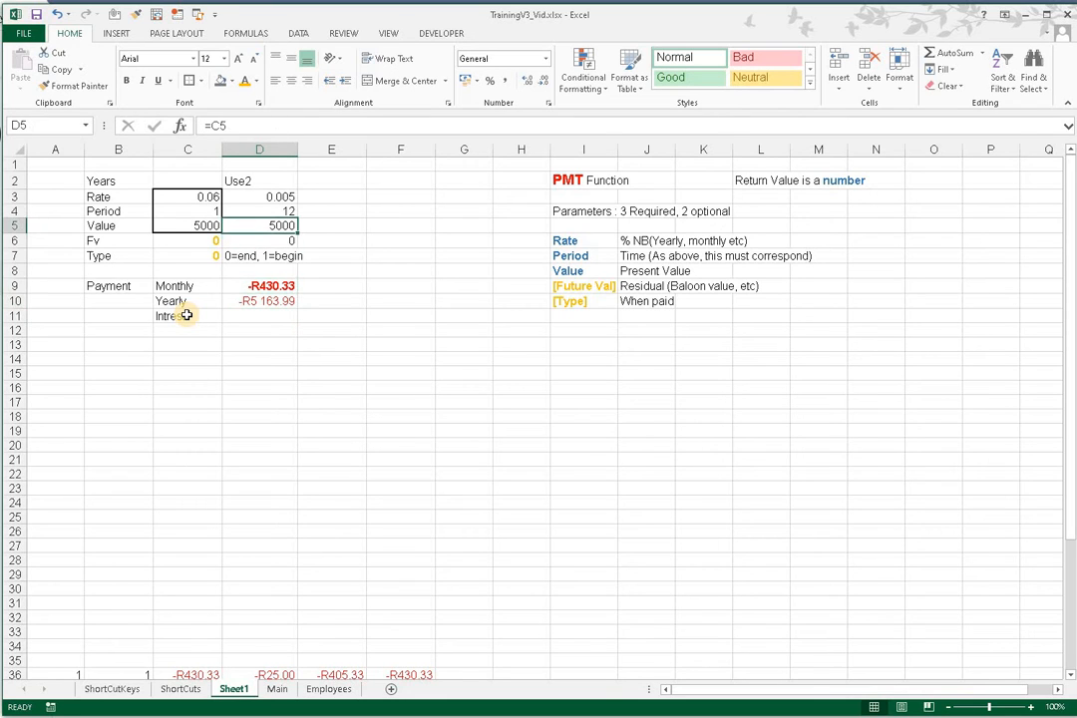
pyautogui.press('Down')
pyautogui.press('Down')
pyautogui.press('Down')
pyautogui.press('Down')
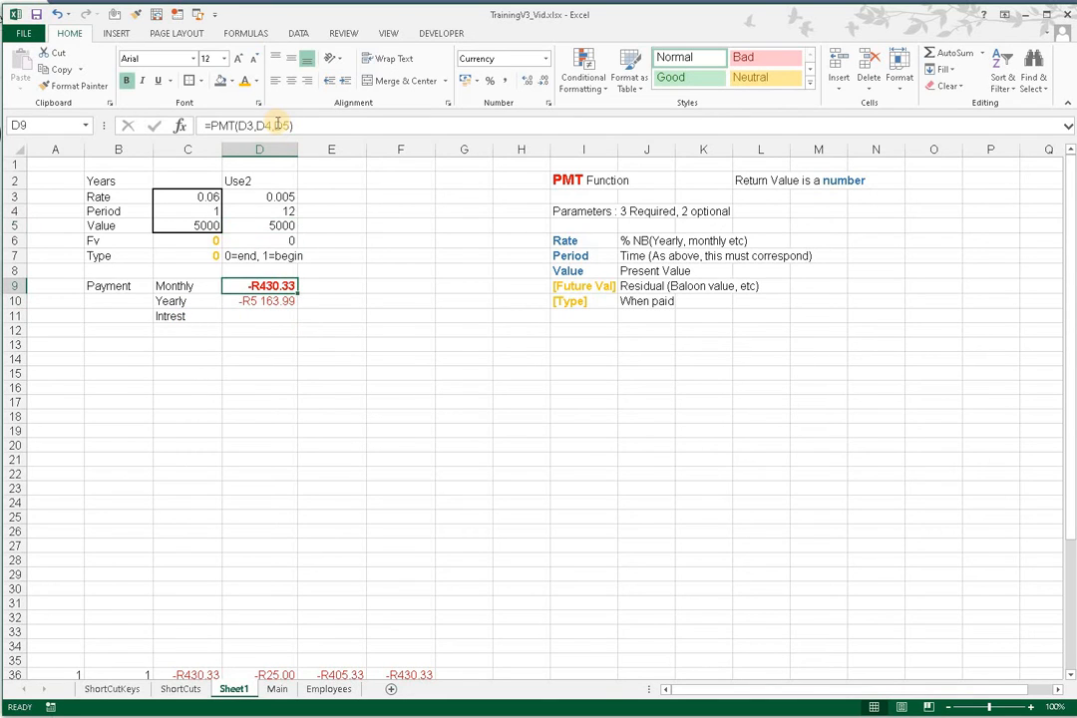
pyautogui.click(246, 125)
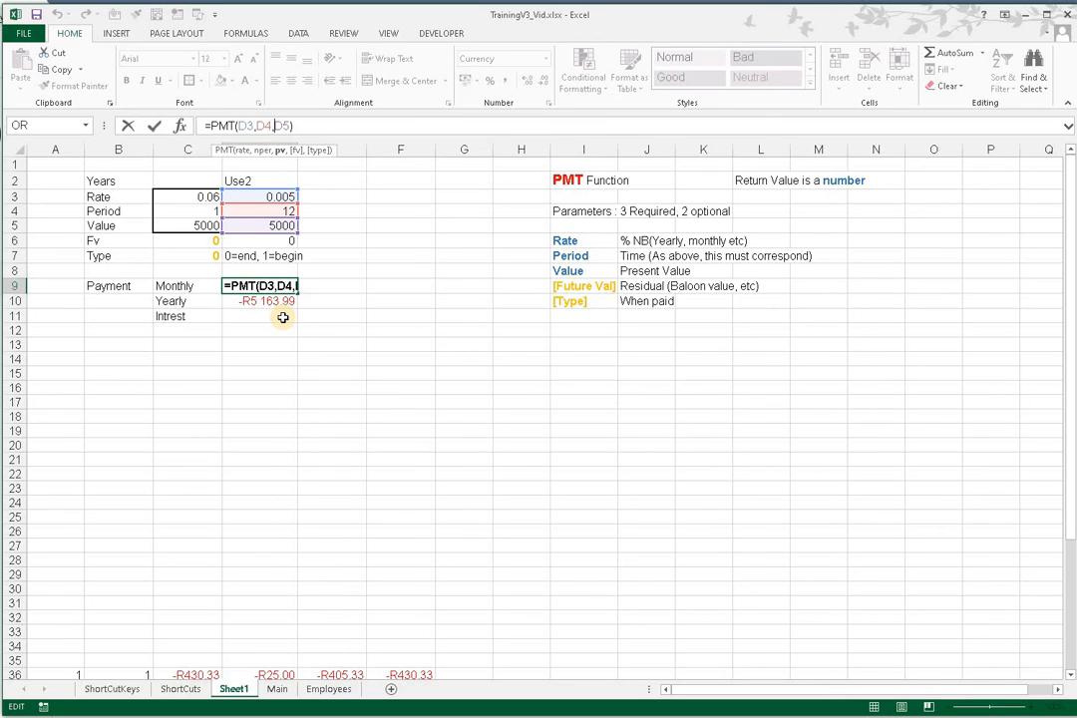
pyautogui.write('-')
pyautogui.press('Return')
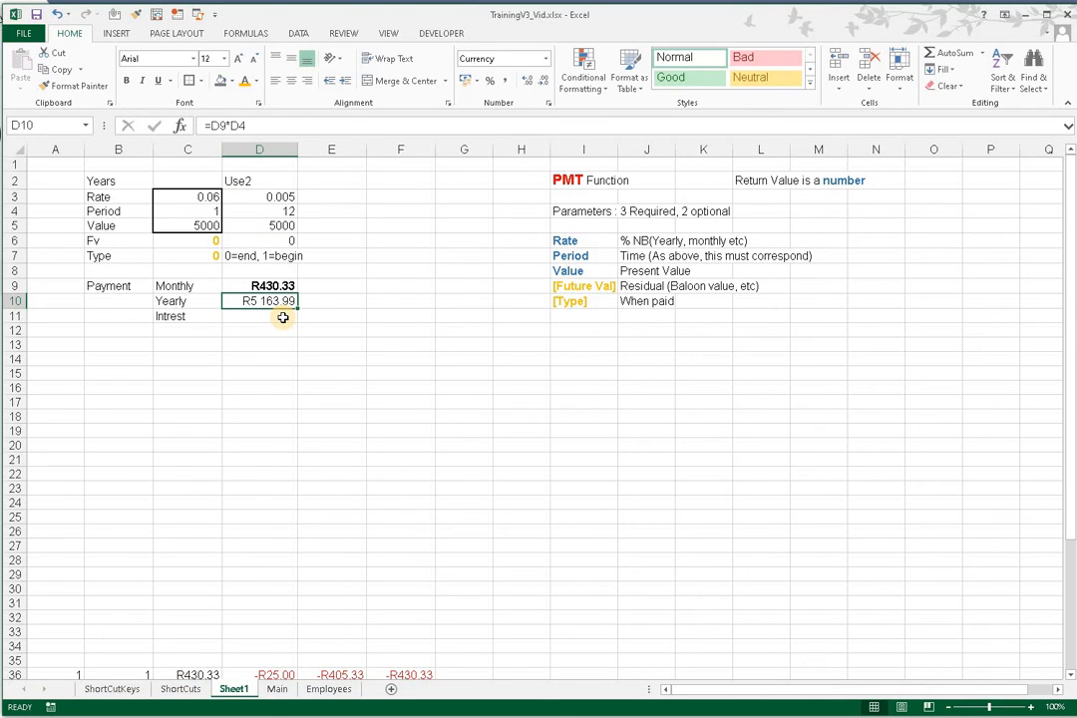
# - Calculate the interest in D11 as the yearly payment minus the loan value with =D10-D5, and check the formula
pyautogui.click(282, 317)
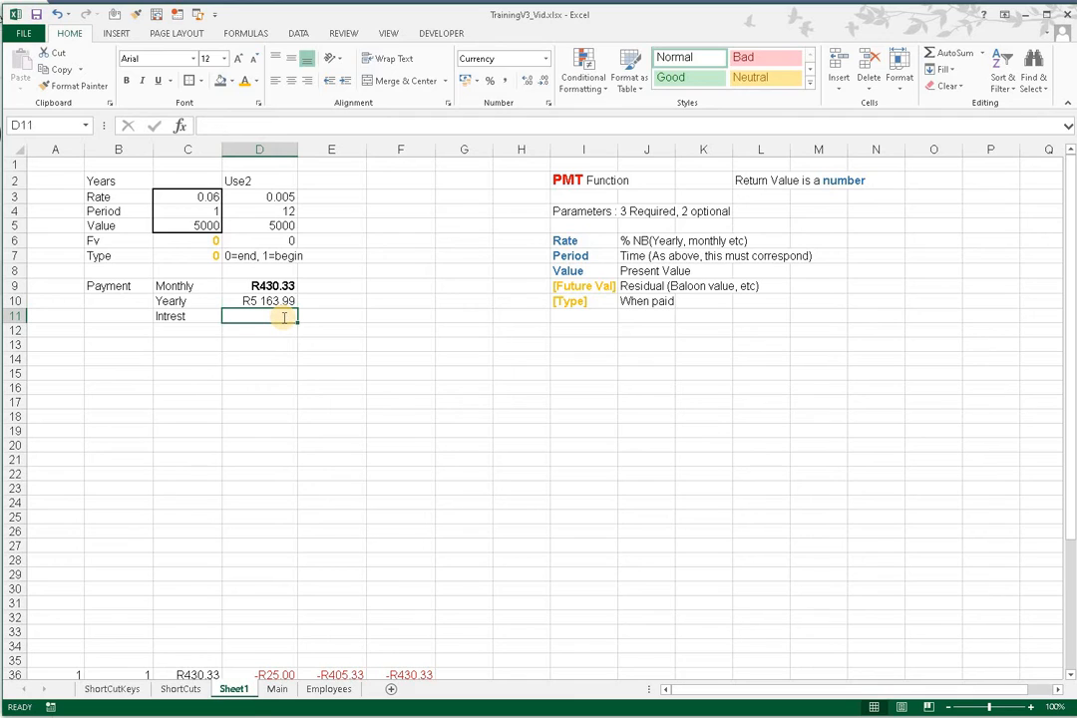
pyautogui.write('=')
pyautogui.press('Up')
pyautogui.write('-')
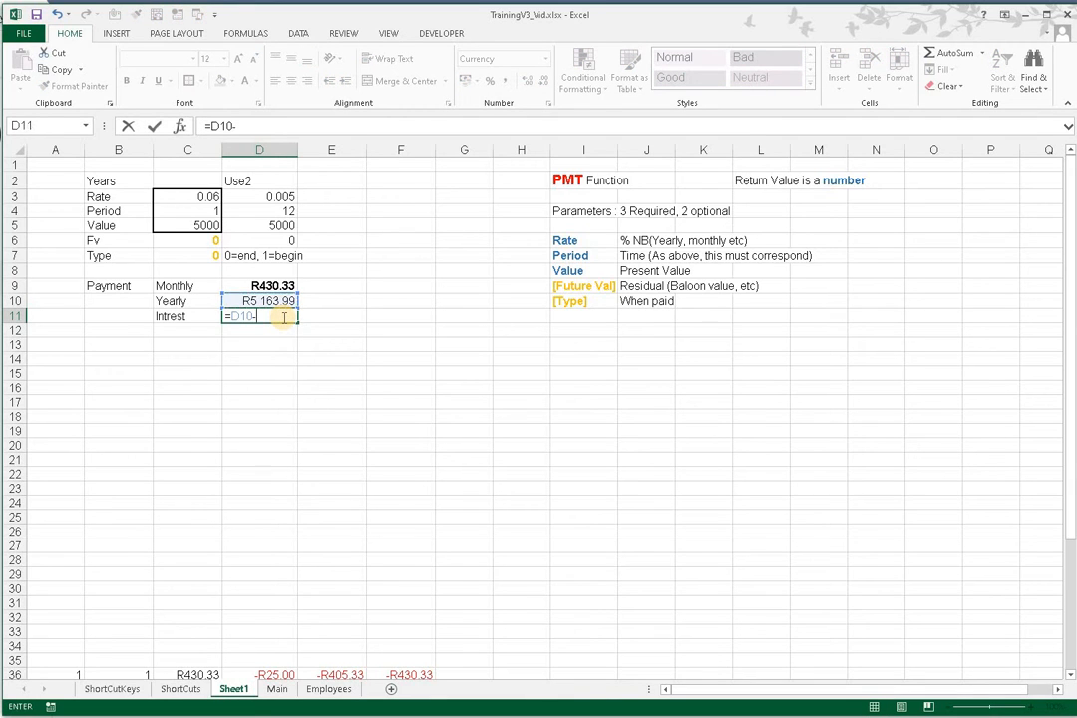
pyautogui.press('Up')
pyautogui.press('Up')
pyautogui.press('Up')
pyautogui.press('Up')
pyautogui.press('Up')
pyautogui.press('Up')
pyautogui.press('Return')
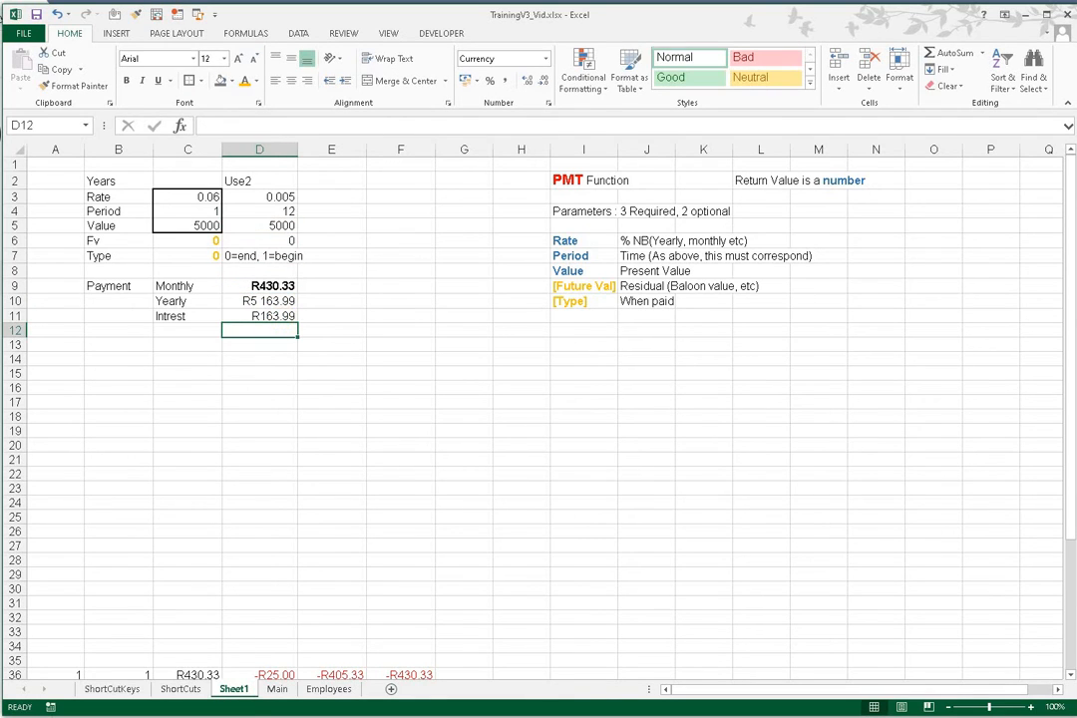
pyautogui.click(262, 316)
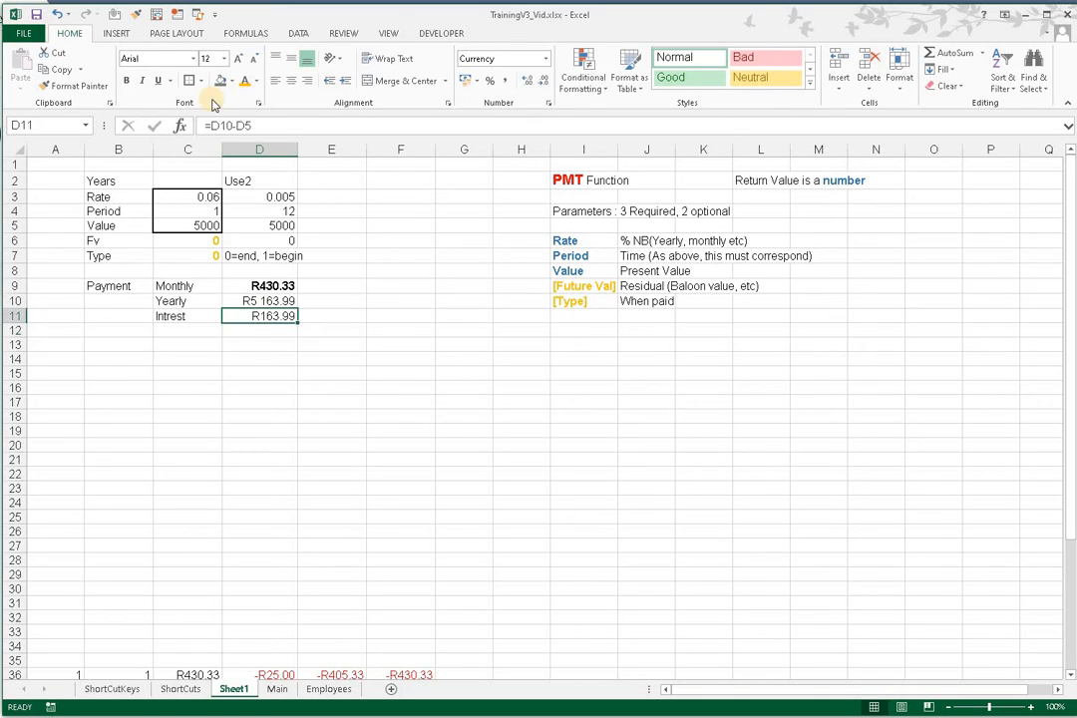
# - Change the monthly payment formula in D9 back to =PMT(D3,D4,D5) by removing the minus sign before D5
pyautogui.click(265, 287)
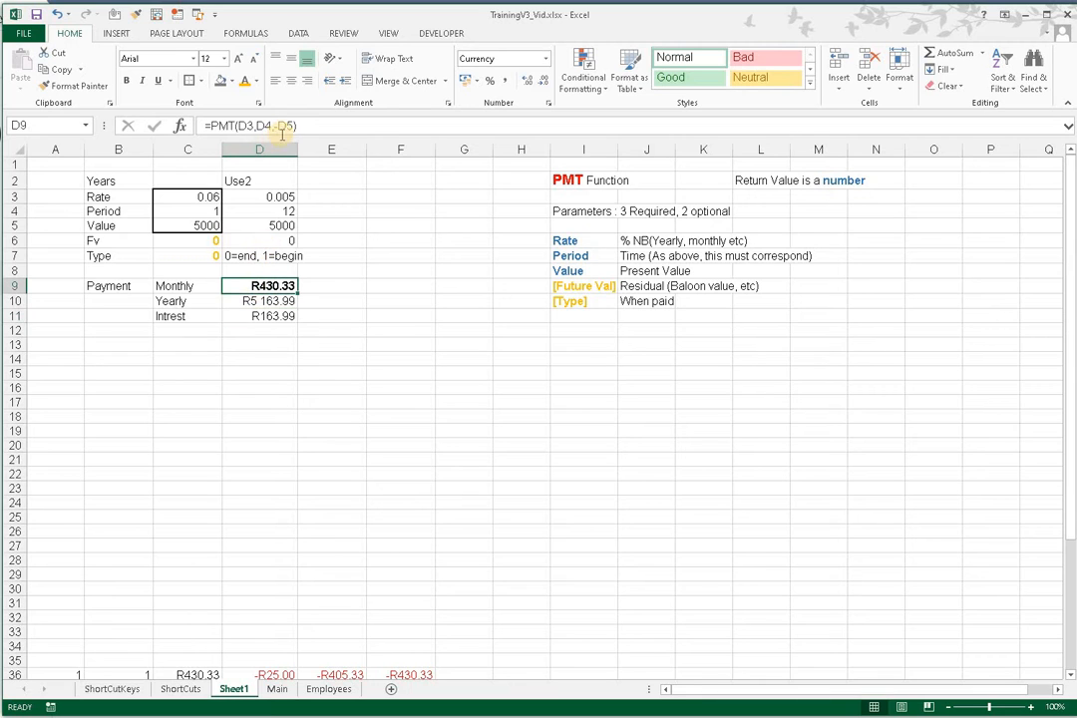
pyautogui.click(278, 127)
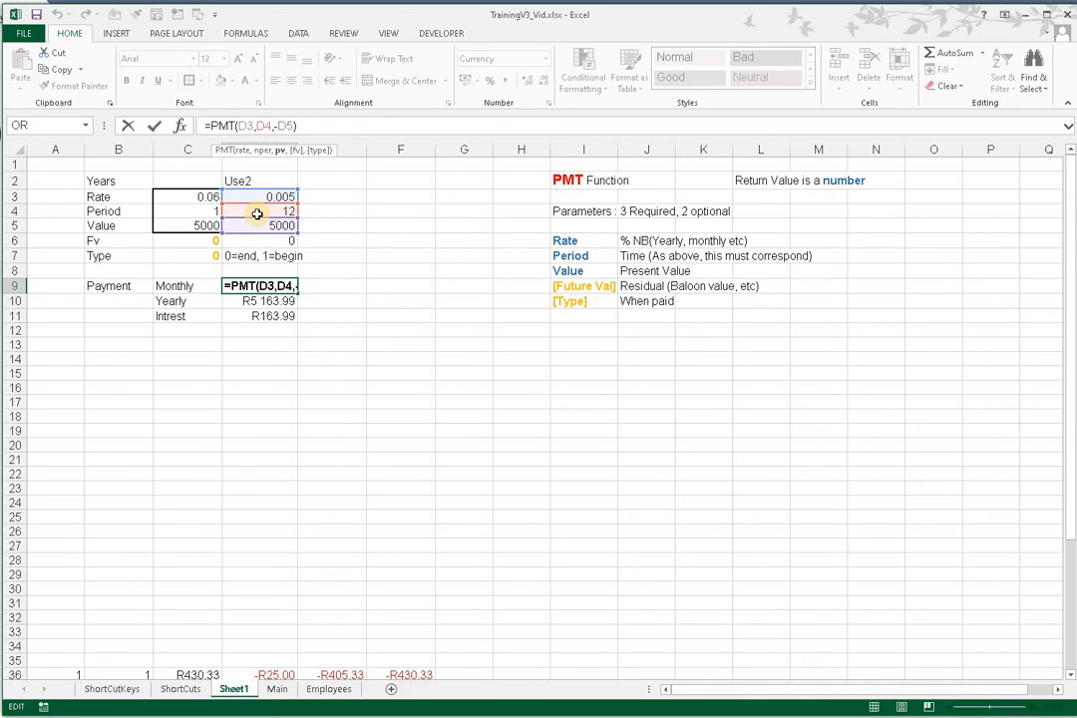
pyautogui.press('BackSpace')
pyautogui.press('Return')
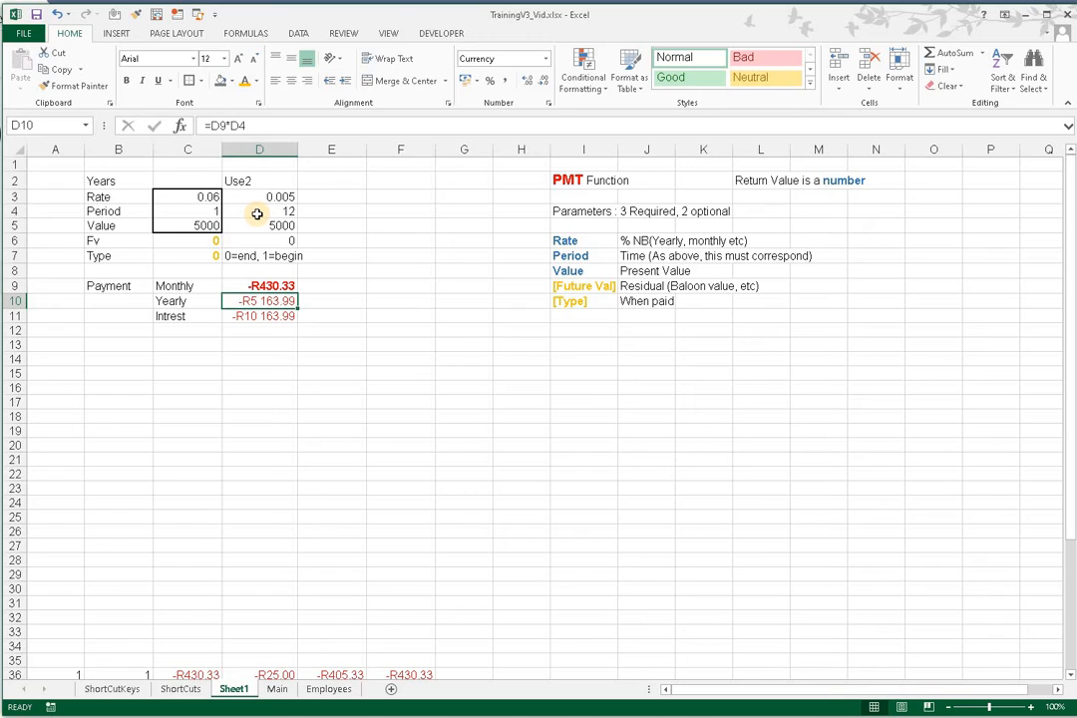
# - Replace the interest formula in D11 with =D10+D5, adding the loan value to the yearly payment
pyautogui.press('Down')
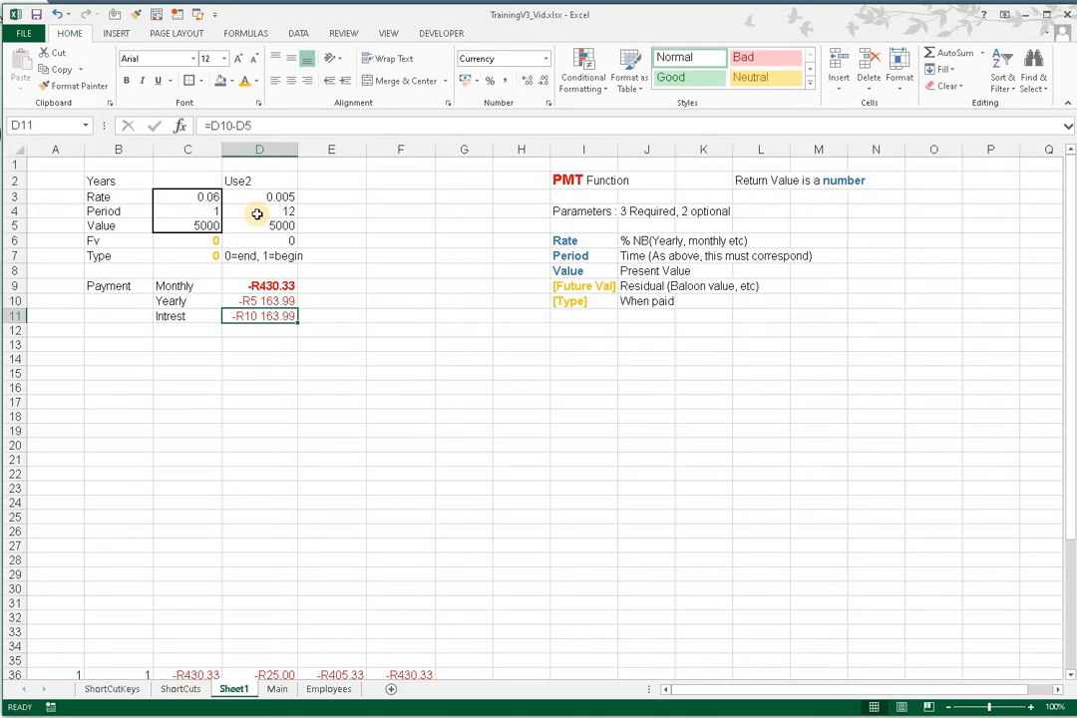
pyautogui.write('=')
pyautogui.press('Up')
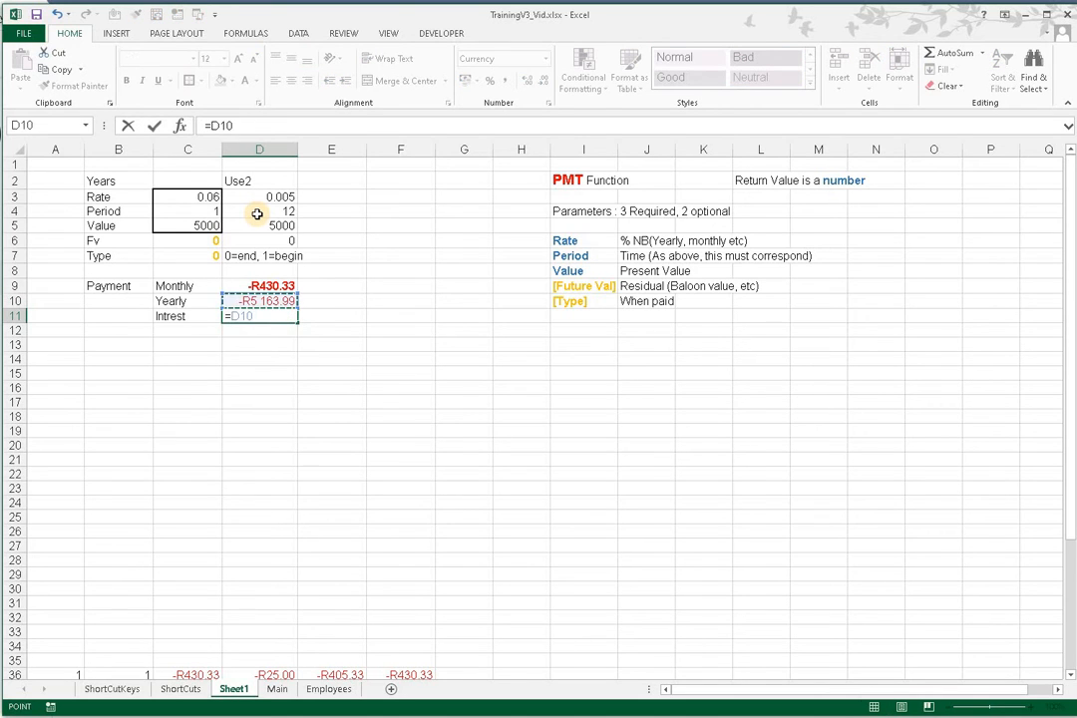
pyautogui.write('+')
pyautogui.press('Up')
pyautogui.press('Up')
pyautogui.press('Up')
pyautogui.press('Up')
pyautogui.press('Up')
pyautogui.press('Up')
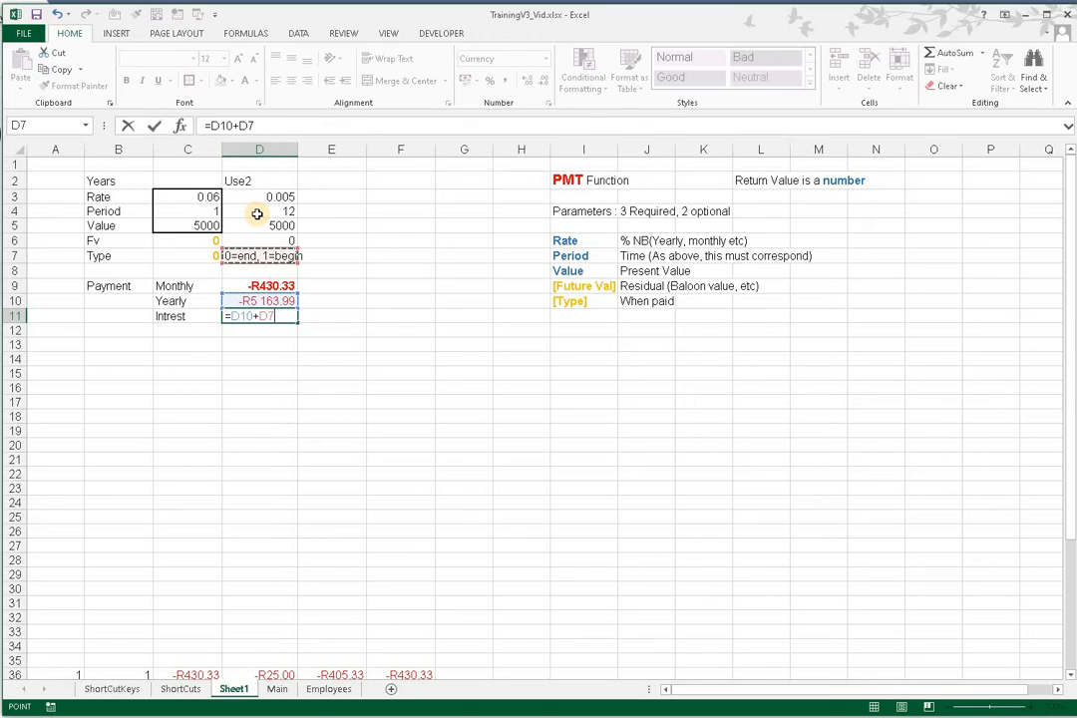
pyautogui.press('Return')
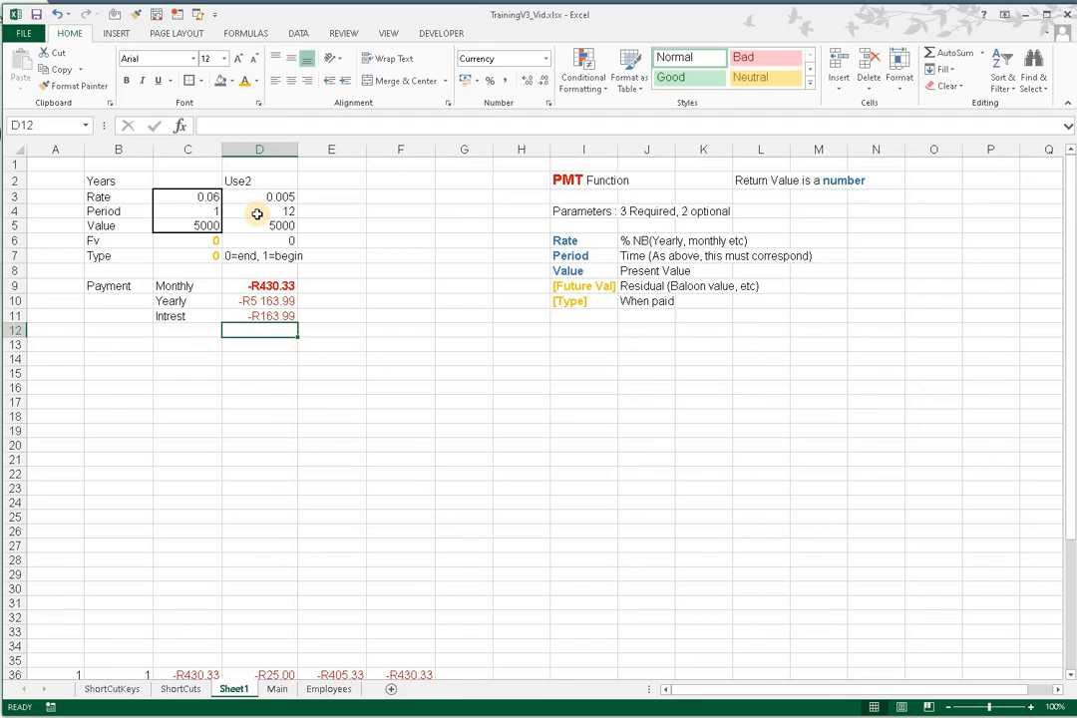
# - Compare the yearly payment and interest formulas in D10 and D11 with the monthly breakdown in rows 36 to 48
pyautogui.press('Up')
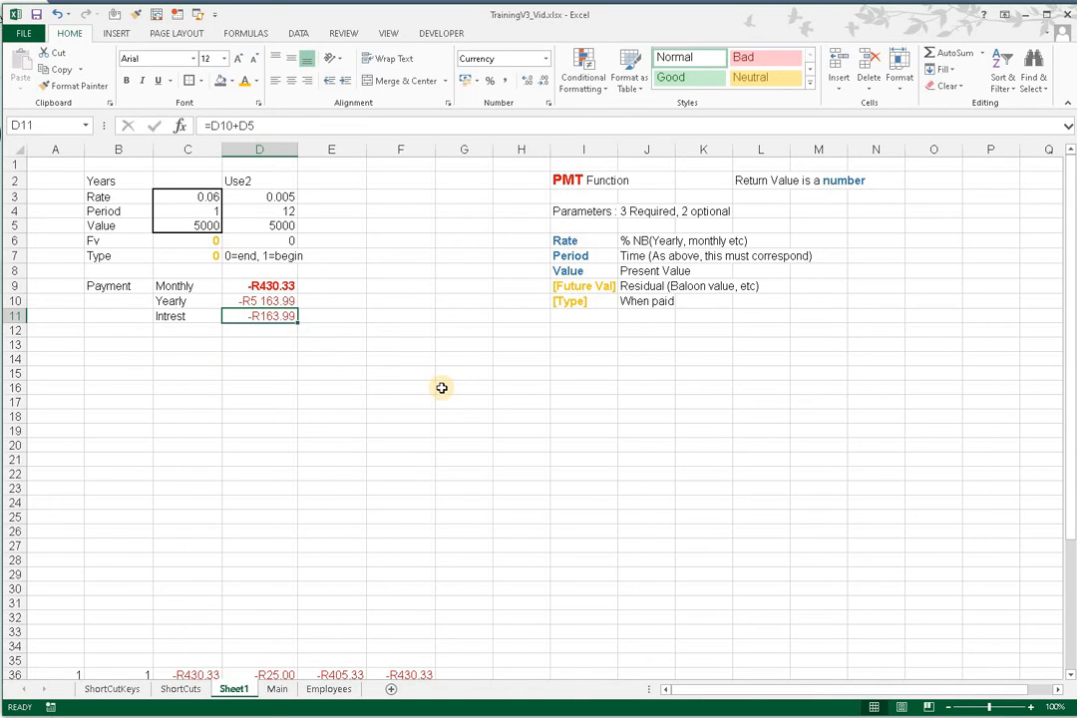
pyautogui.scroll(-5, 442, 388)
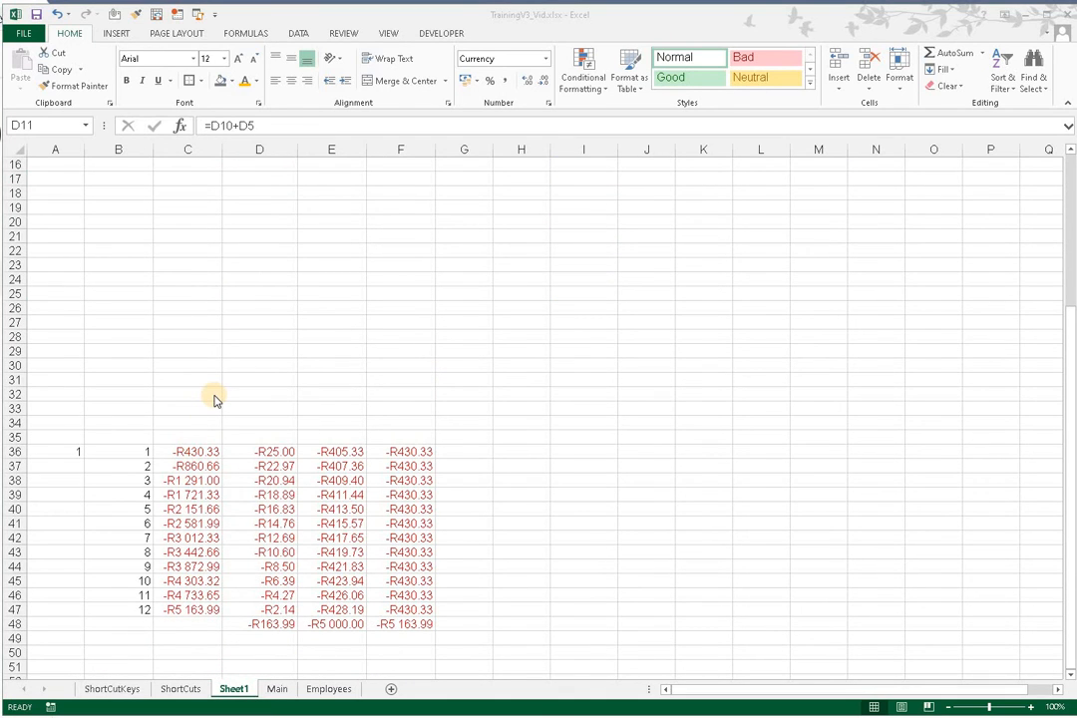
pyautogui.scroll(4, 215, 399)
pyautogui.scroll(-3, 214, 399)
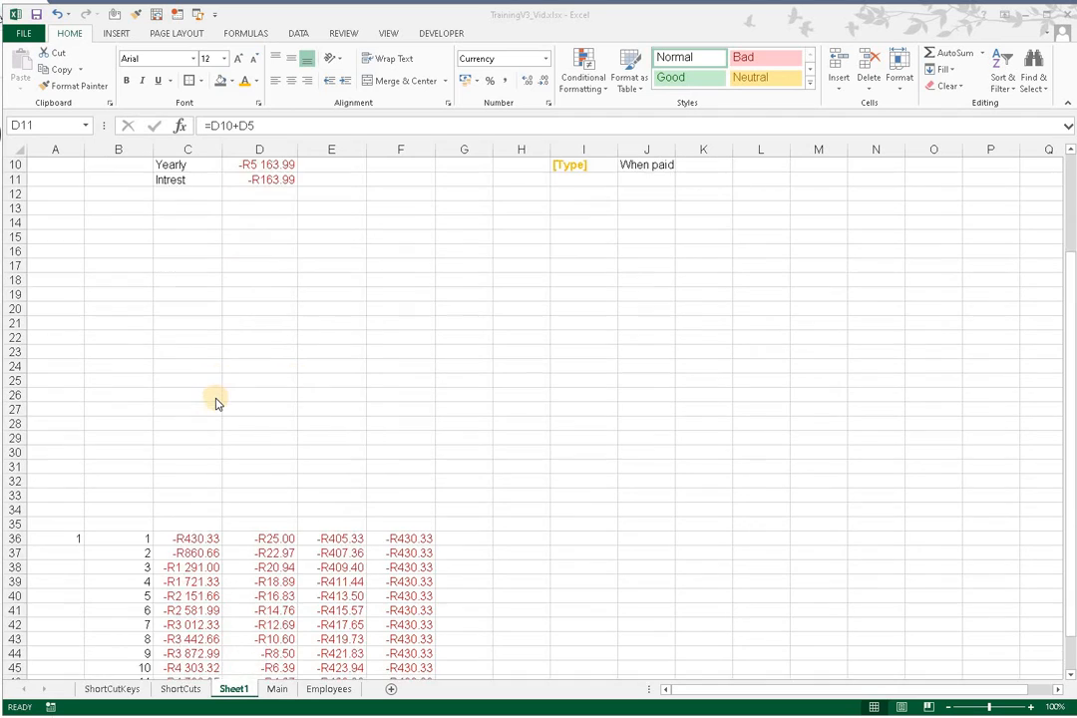
pyautogui.scroll(1, 228, 377)
pyautogui.scroll(2, 267, 200)
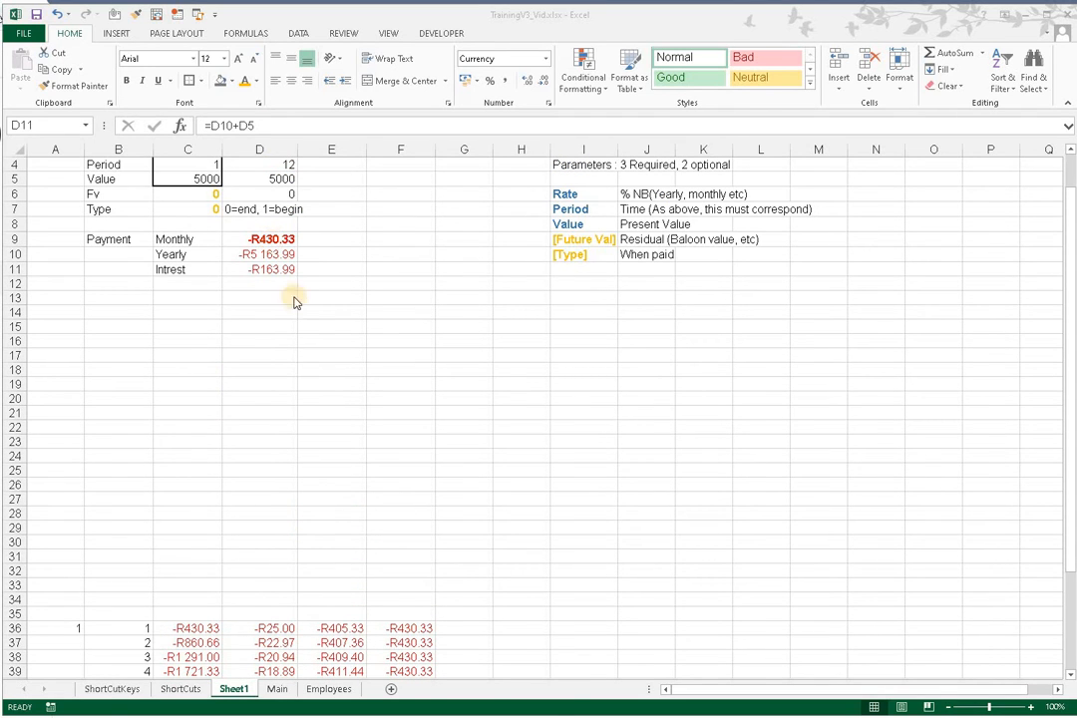
pyautogui.scroll(-3, 259, 379)
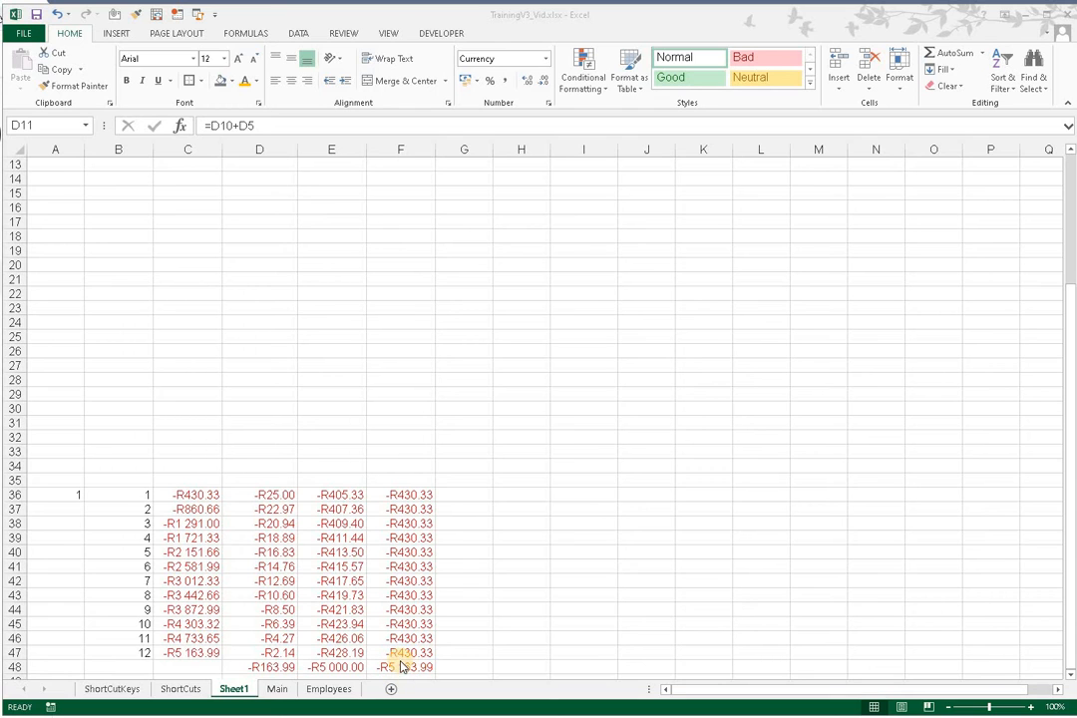
pyautogui.scroll(3, 305, 306)
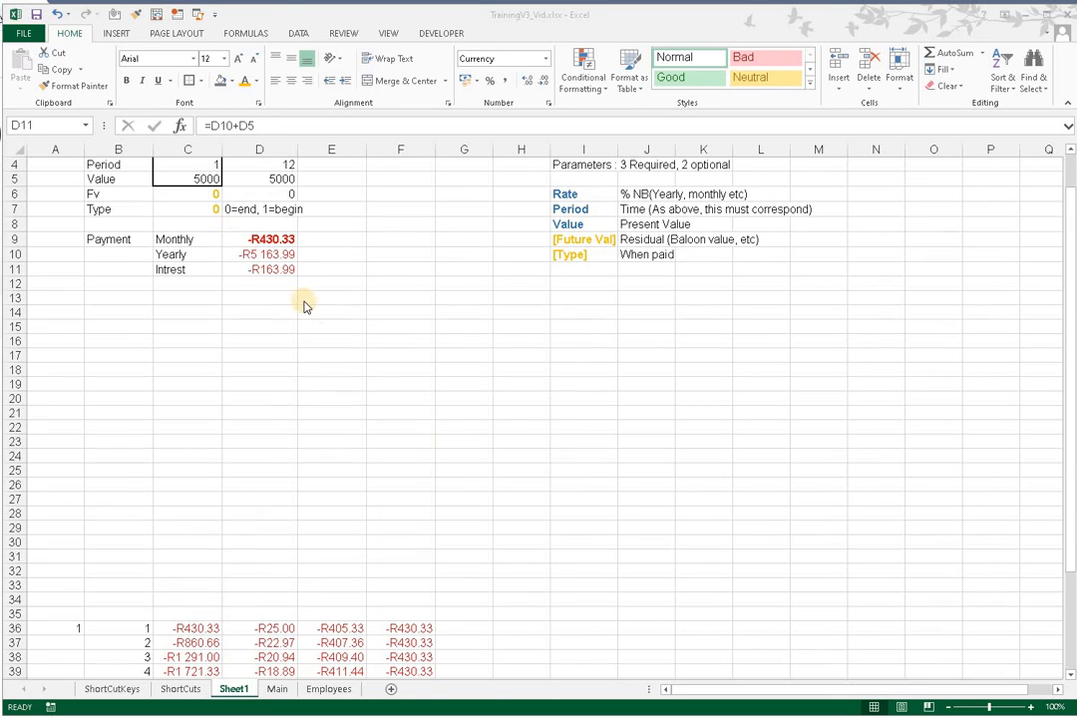
pyautogui.click(267, 252)
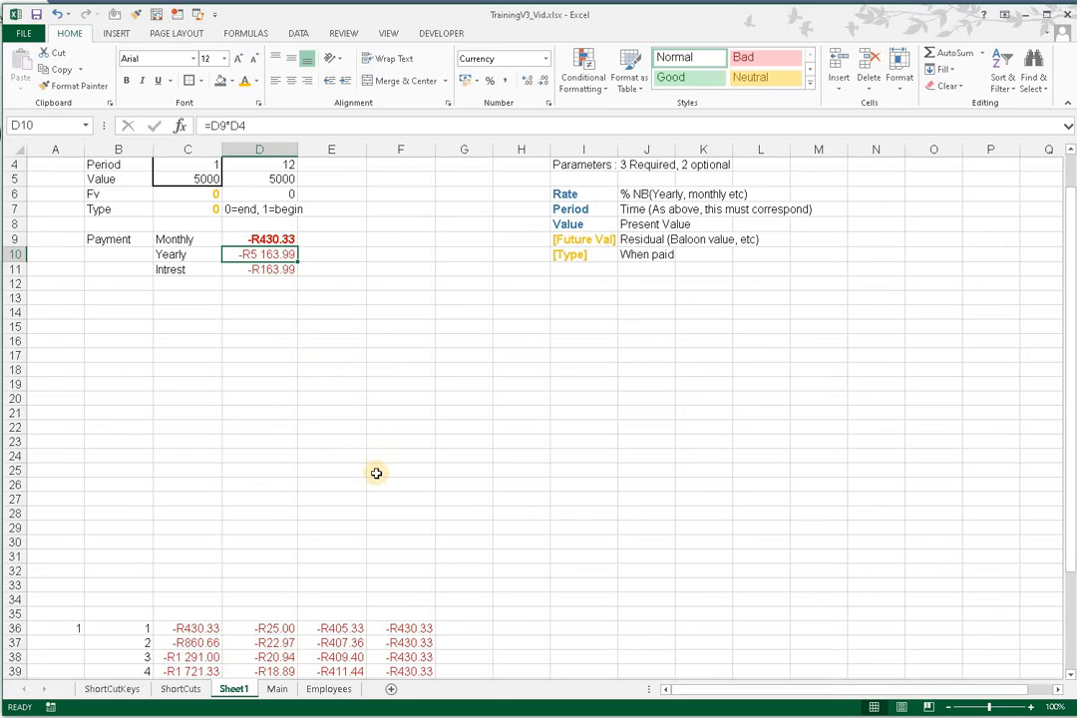
# - Examine the formulas across B36:F36, including IPMT in D36 and PPMT in E36, and the interest sum in D48
pyautogui.scroll(-4, 373, 471)
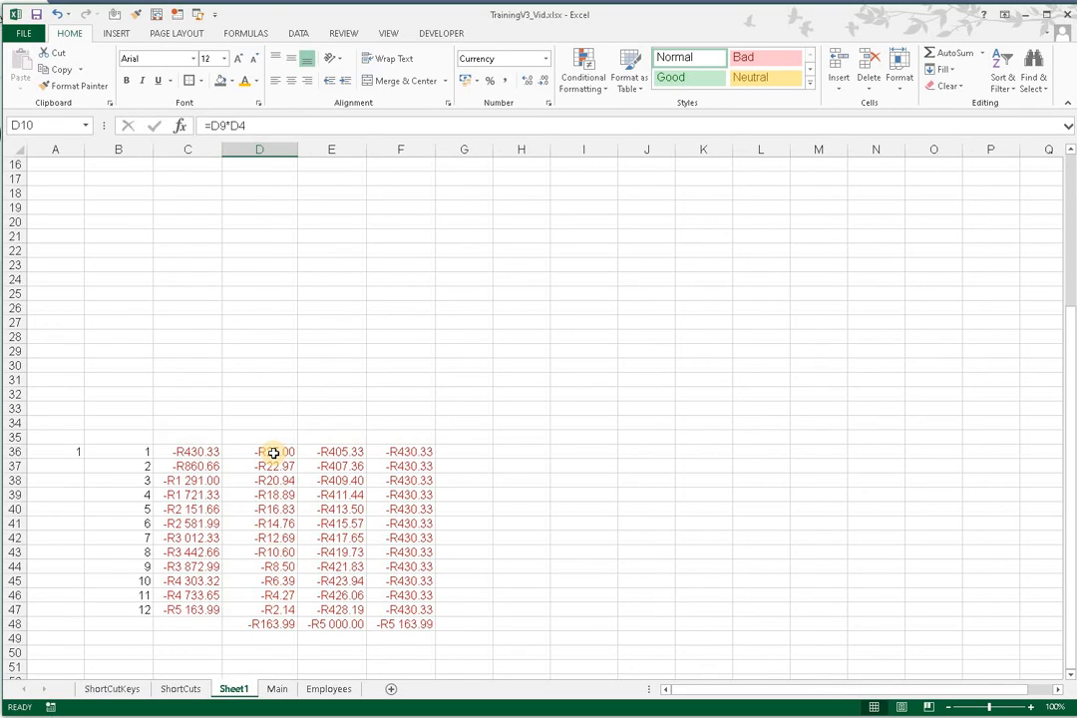
pyautogui.click(408, 454)
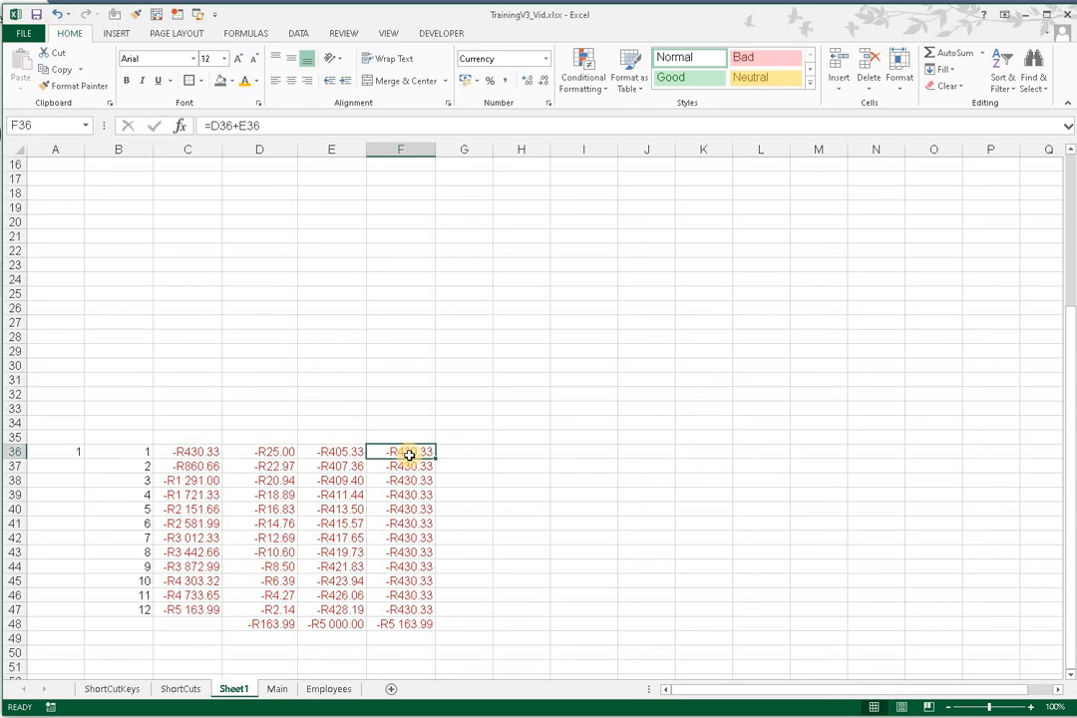
pyautogui.click(343, 450)
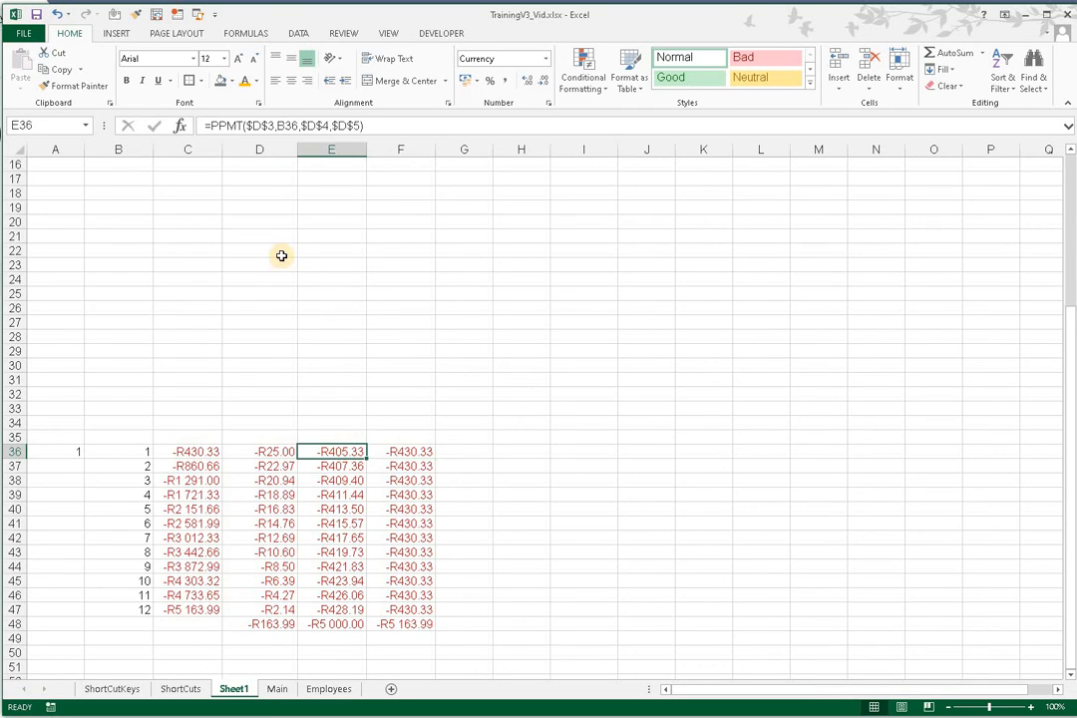
pyautogui.click(269, 451)
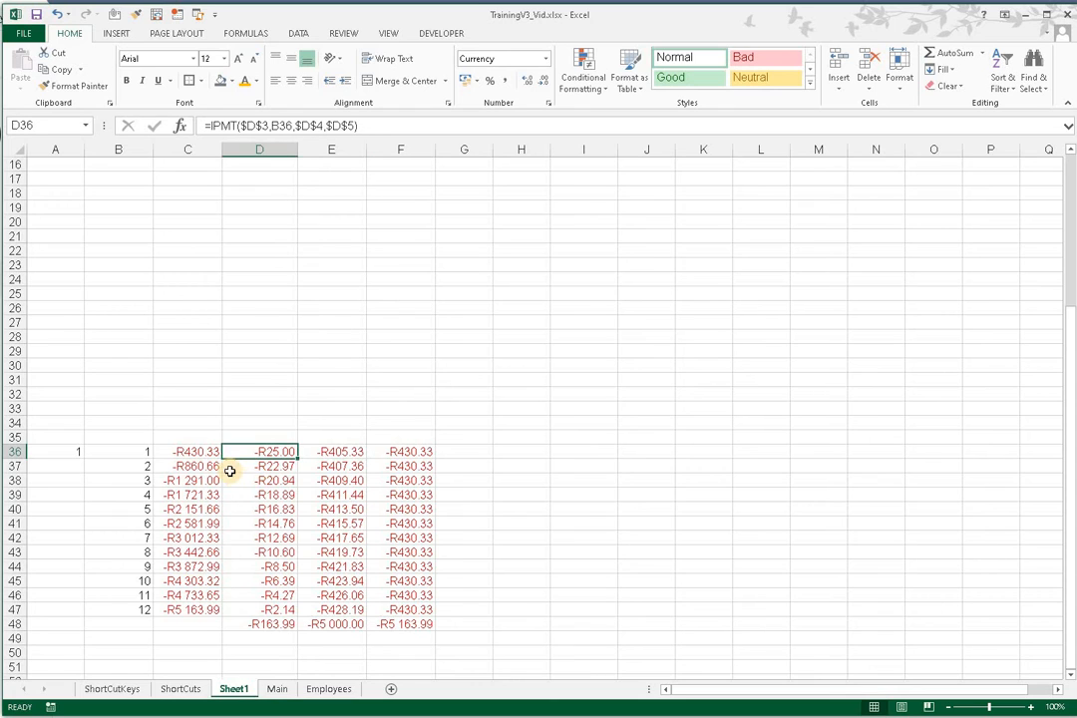
pyautogui.click(137, 453)
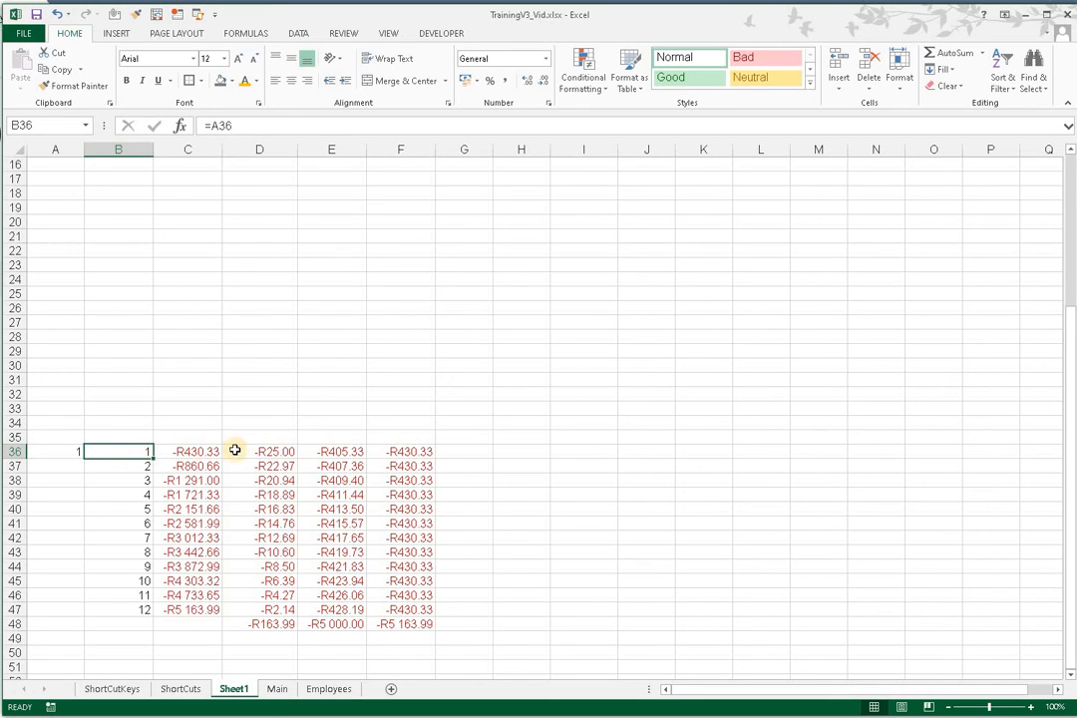
pyautogui.click(205, 454)
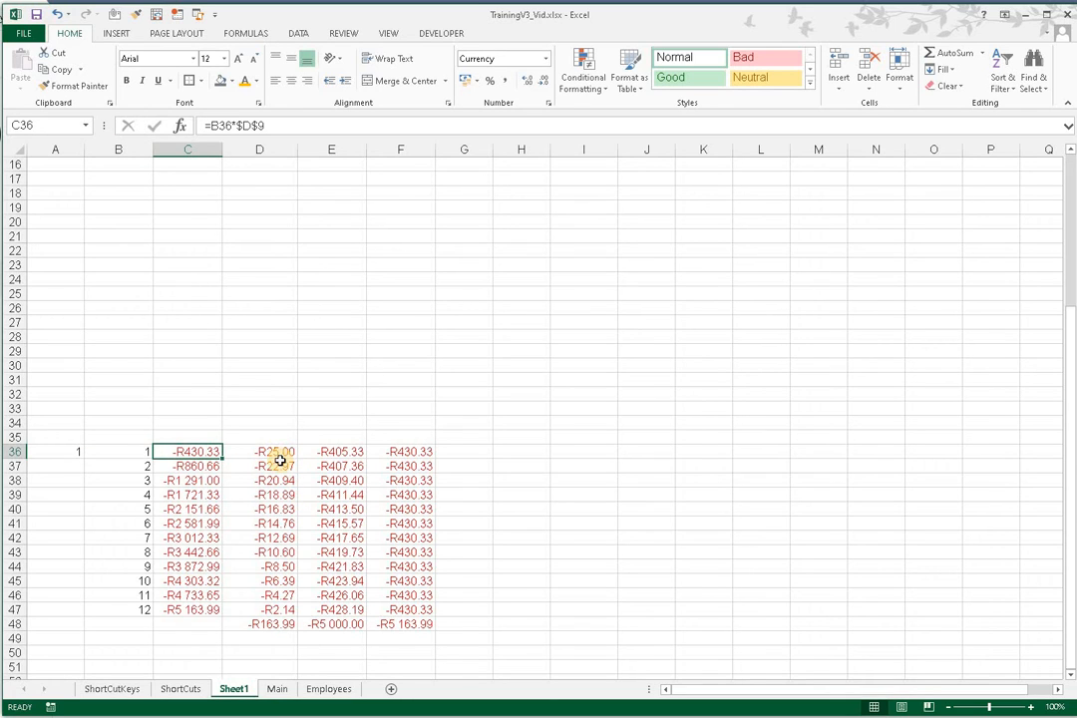
pyautogui.click(281, 455)
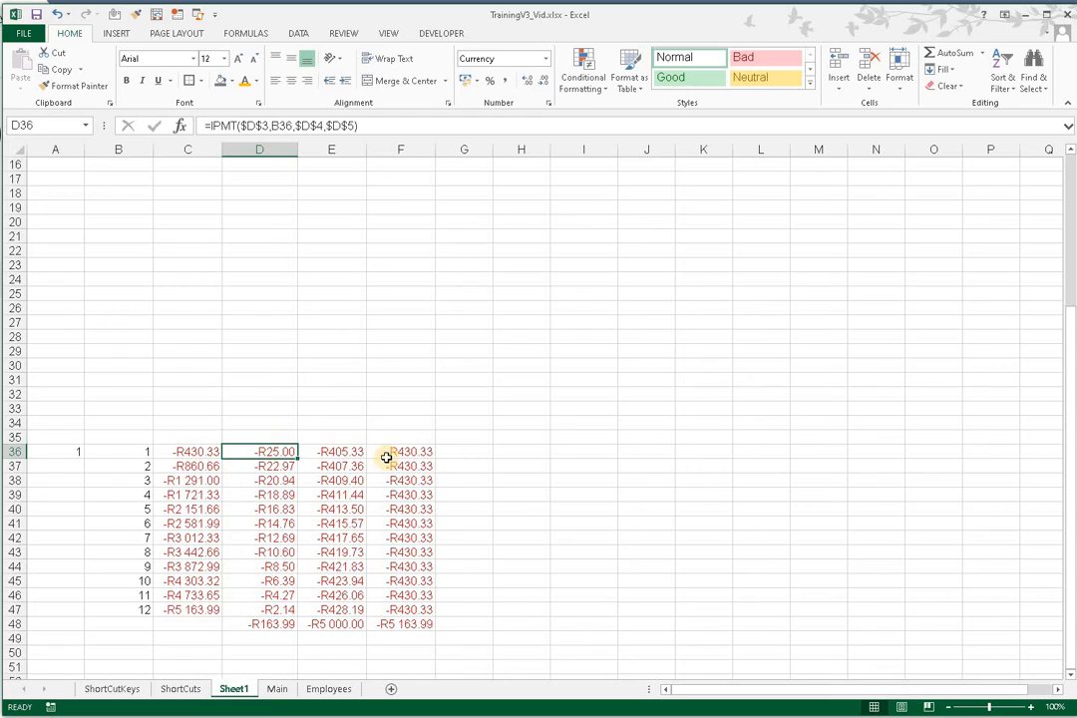
pyautogui.click(356, 451)
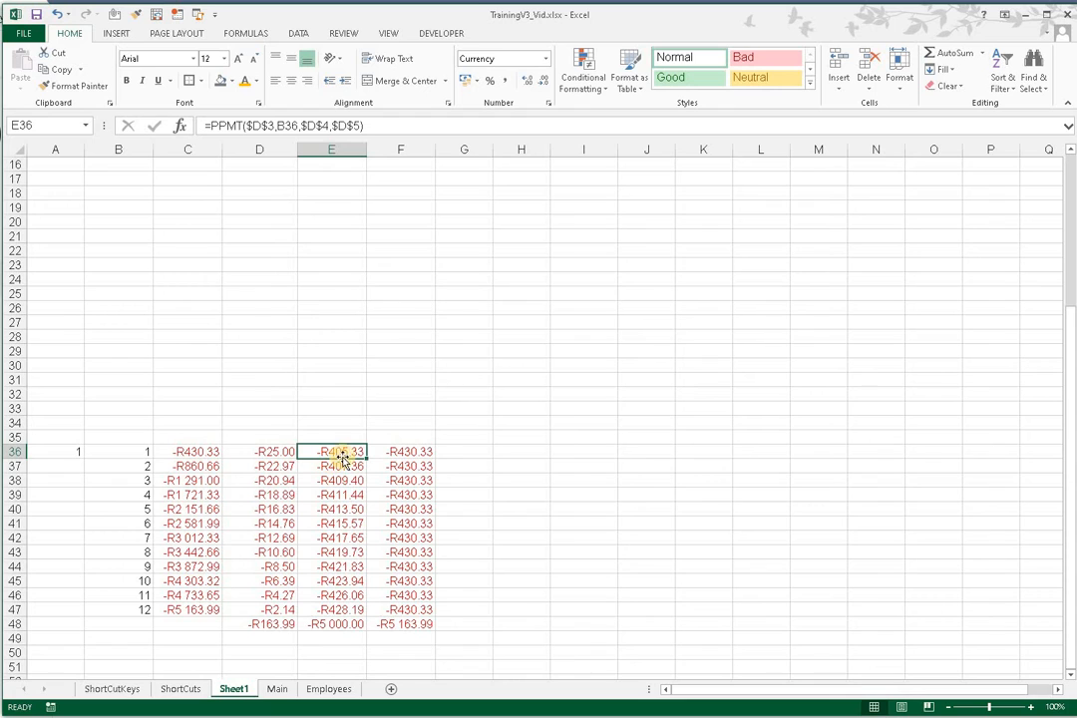
pyautogui.click(285, 451)
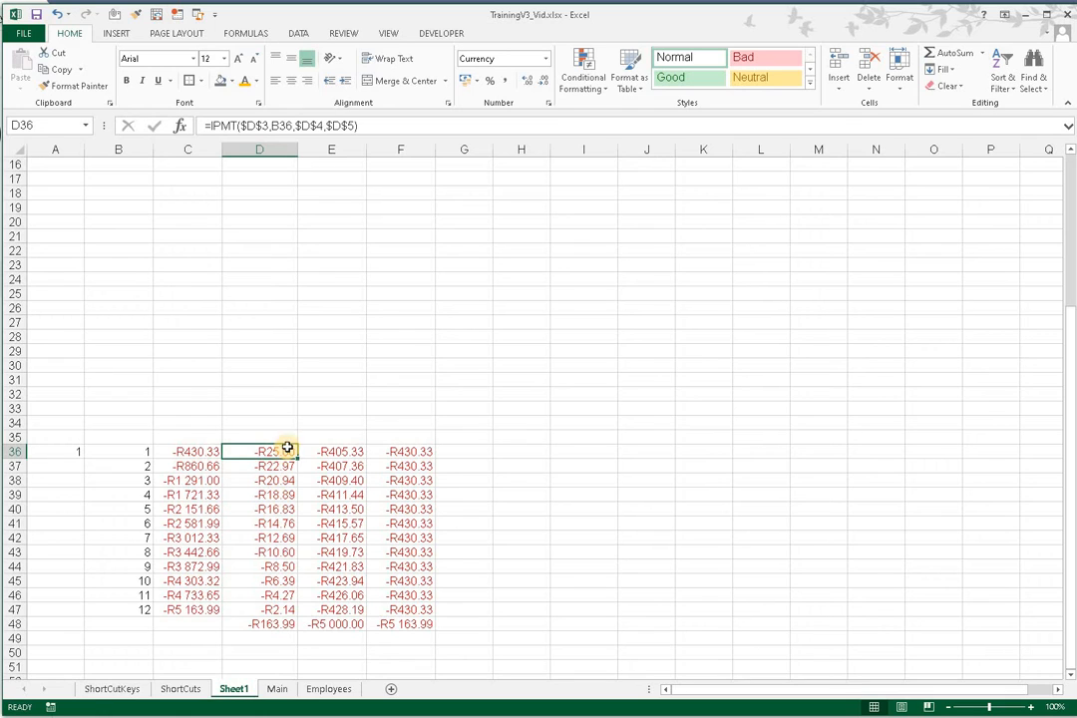
pyautogui.click(276, 625)
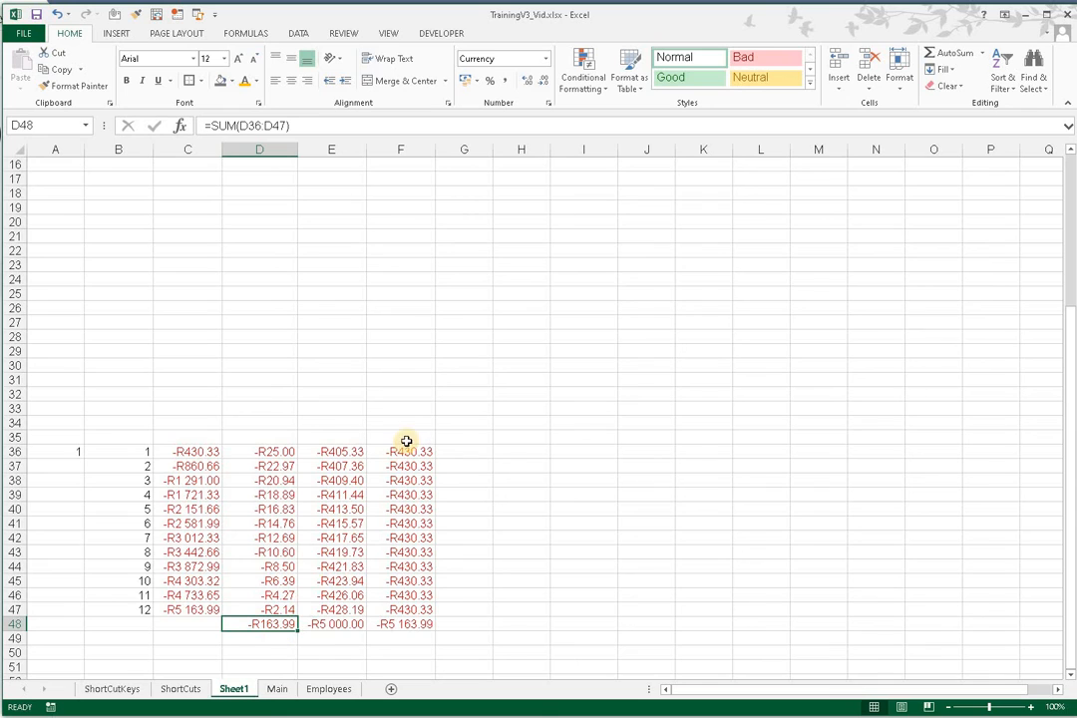
# - Compare the interest result in D11 with the interest column and its total in the monthly breakdown
pyautogui.scroll(5, 329, 379)
pyautogui.click(265, 316)
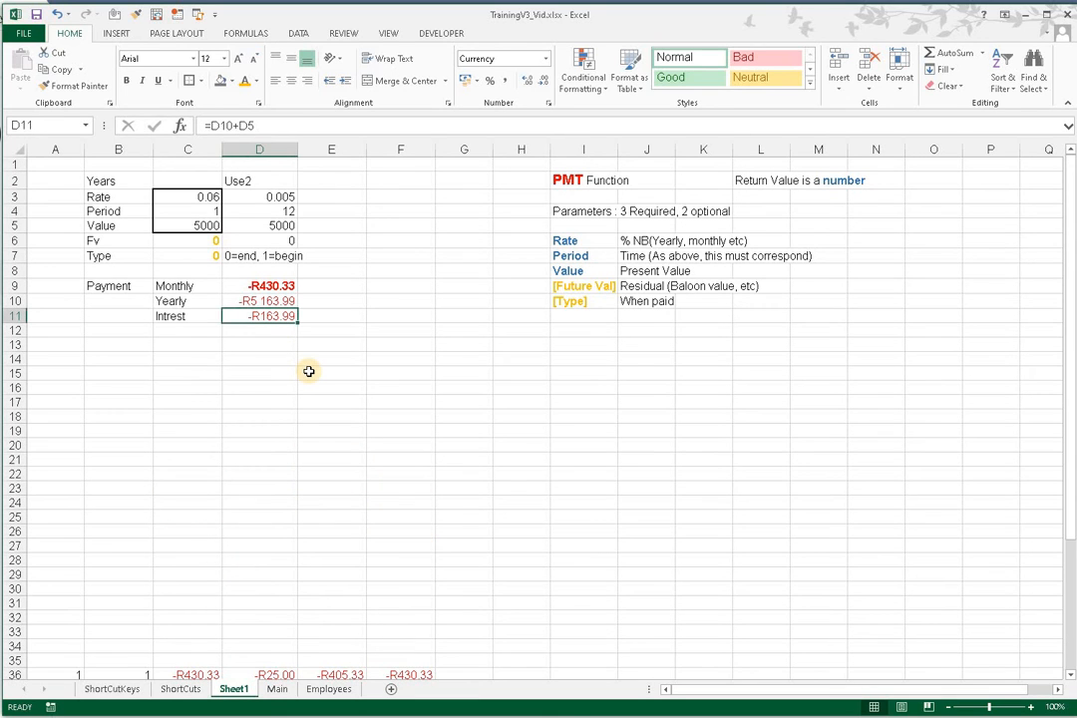
pyautogui.scroll(-6, 284, 392)
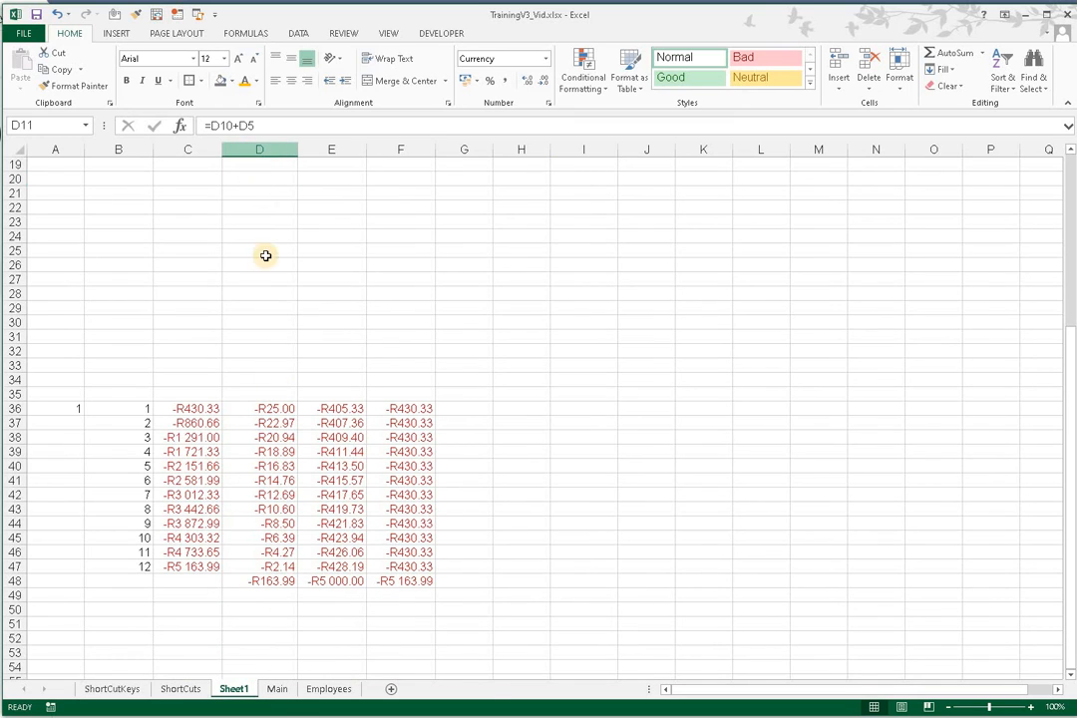
pyautogui.scroll(5, 265, 261)
pyautogui.scroll(-3, 281, 559)
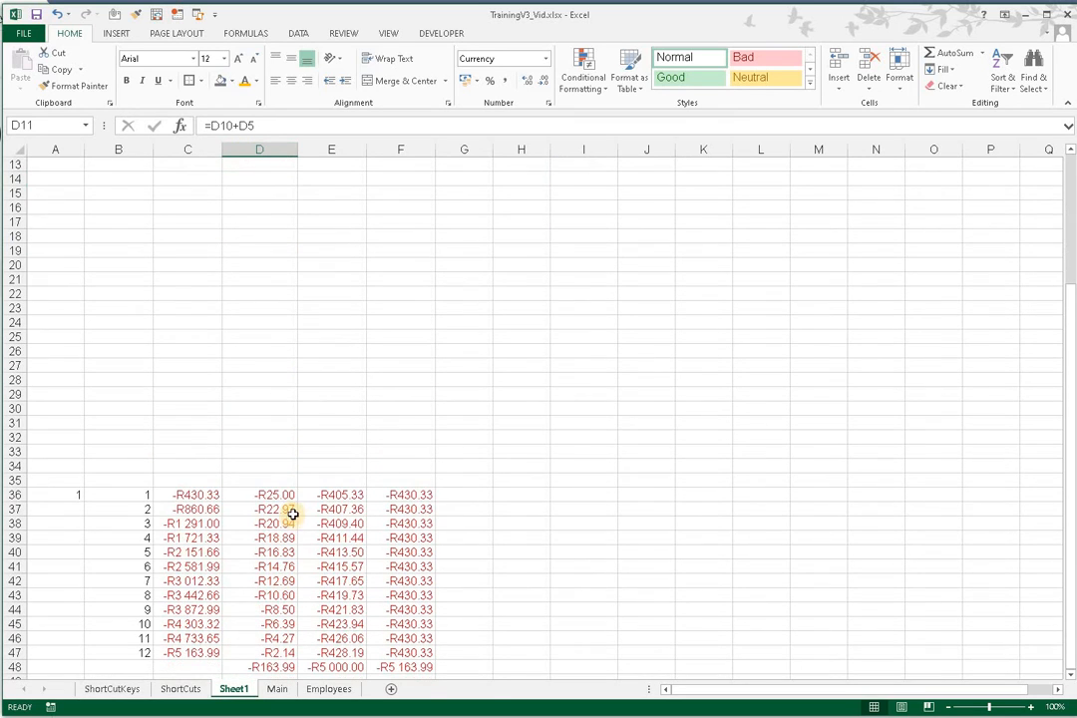
pyautogui.scroll(4, 292, 510)
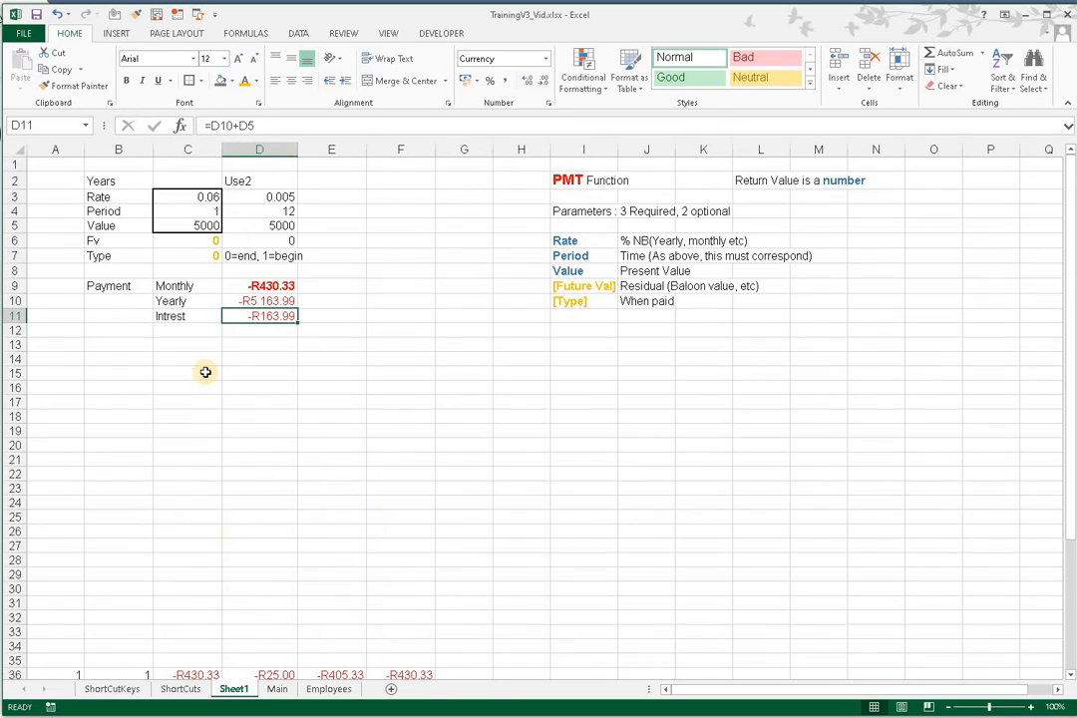
# - Set the loan value in C5 to 15000
pyautogui.click(210, 227)
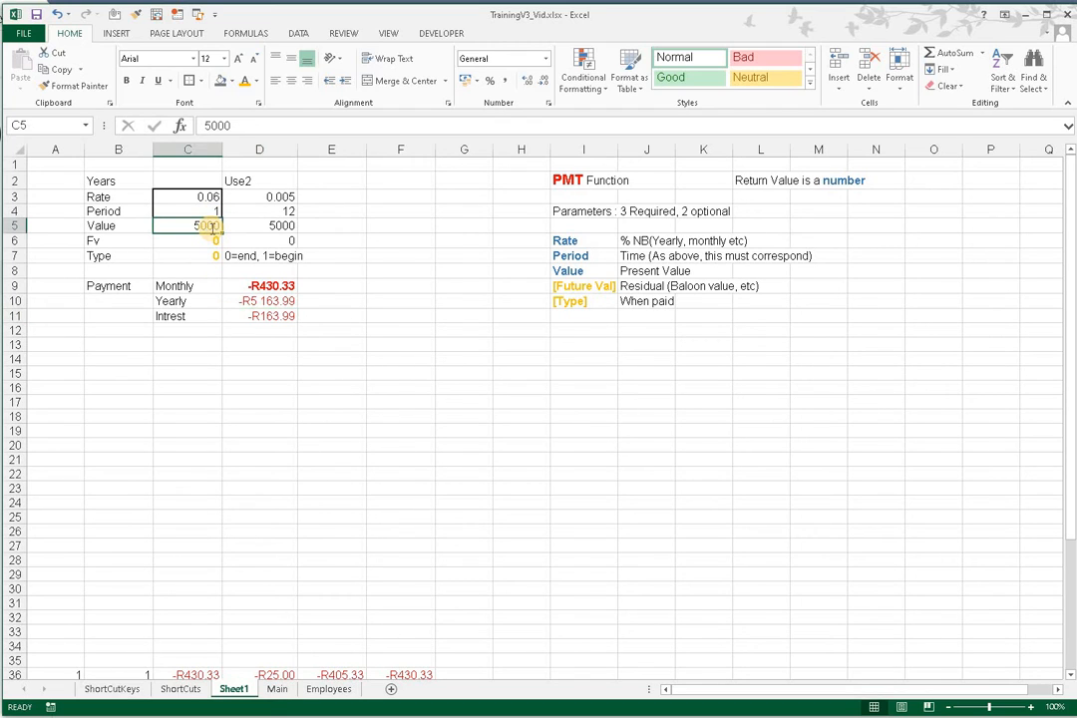
pyautogui.write('1')
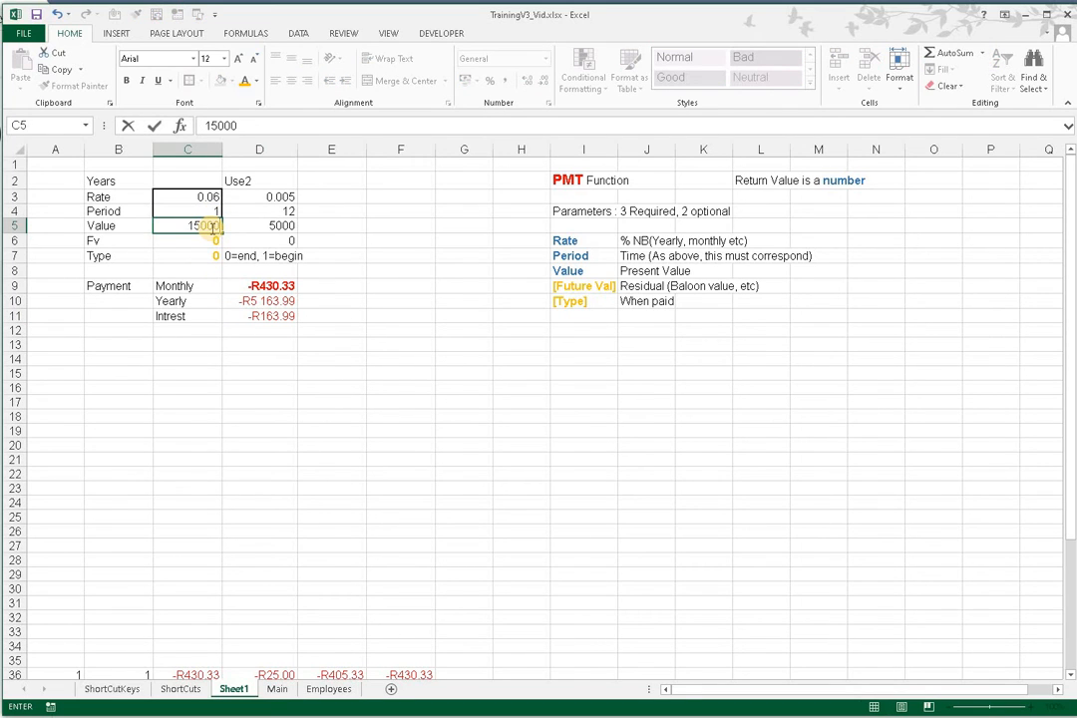
pyautogui.write('5000')
pyautogui.press('Return')
# - Set the loan period in C4 to 5 years
pyautogui.click(208, 212)
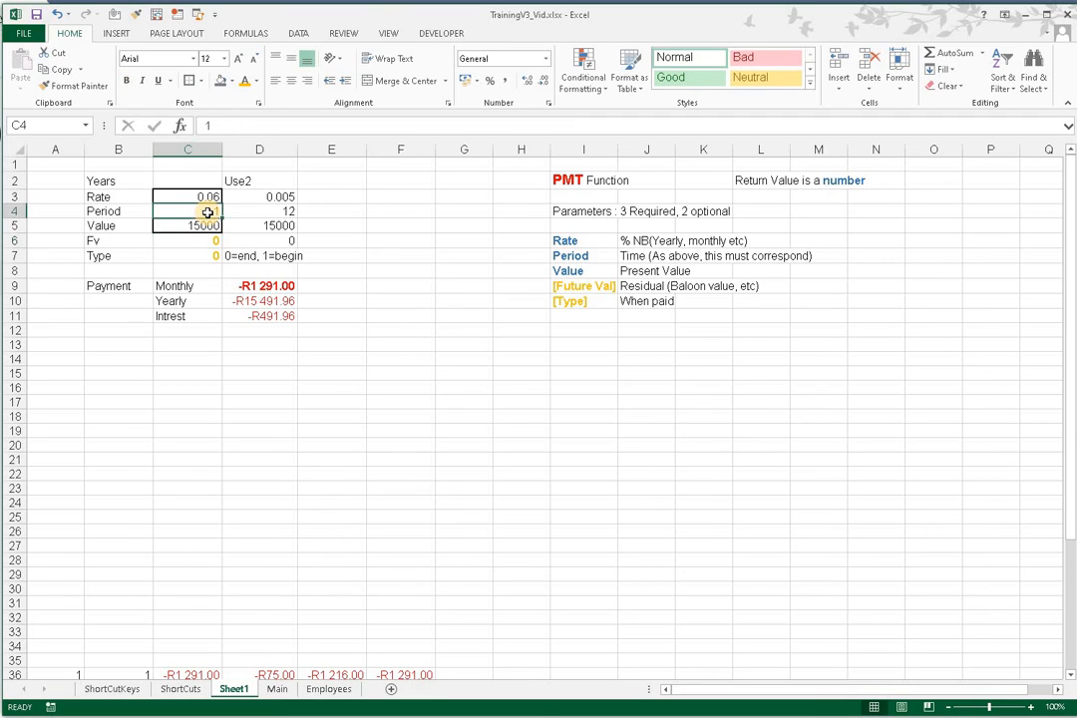
pyautogui.write('5')
pyautogui.click(278, 331)
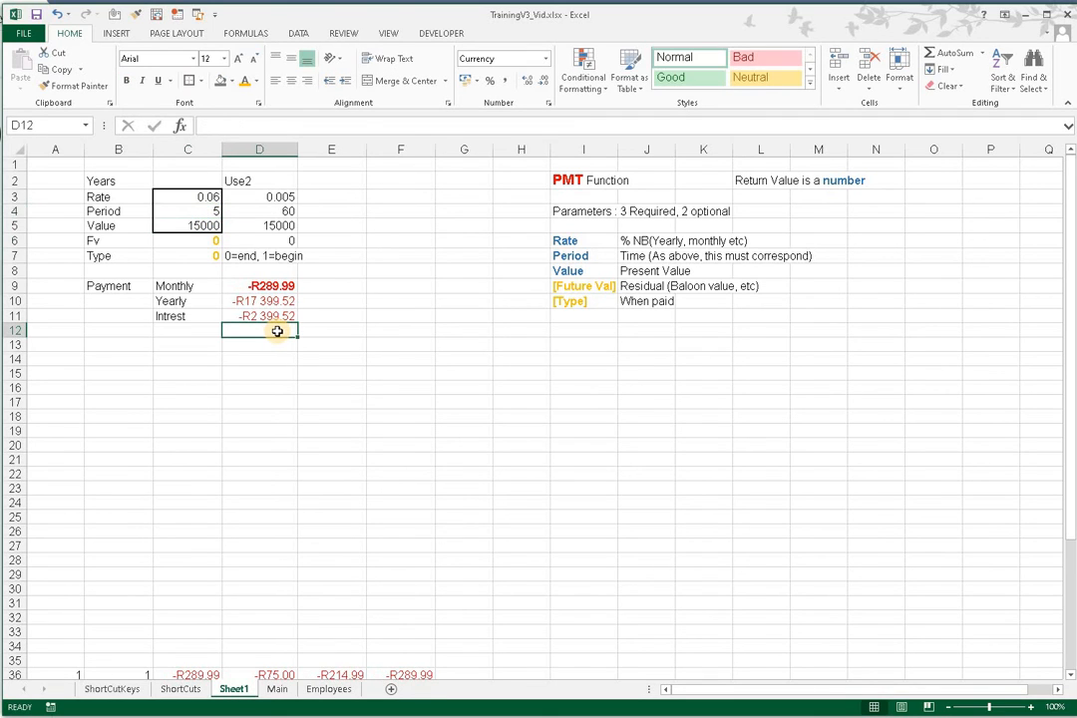
# - Check the yearly rate in C3 and compare the payment results with the twelve-month breakdown and its totals
pyautogui.click(169, 199)
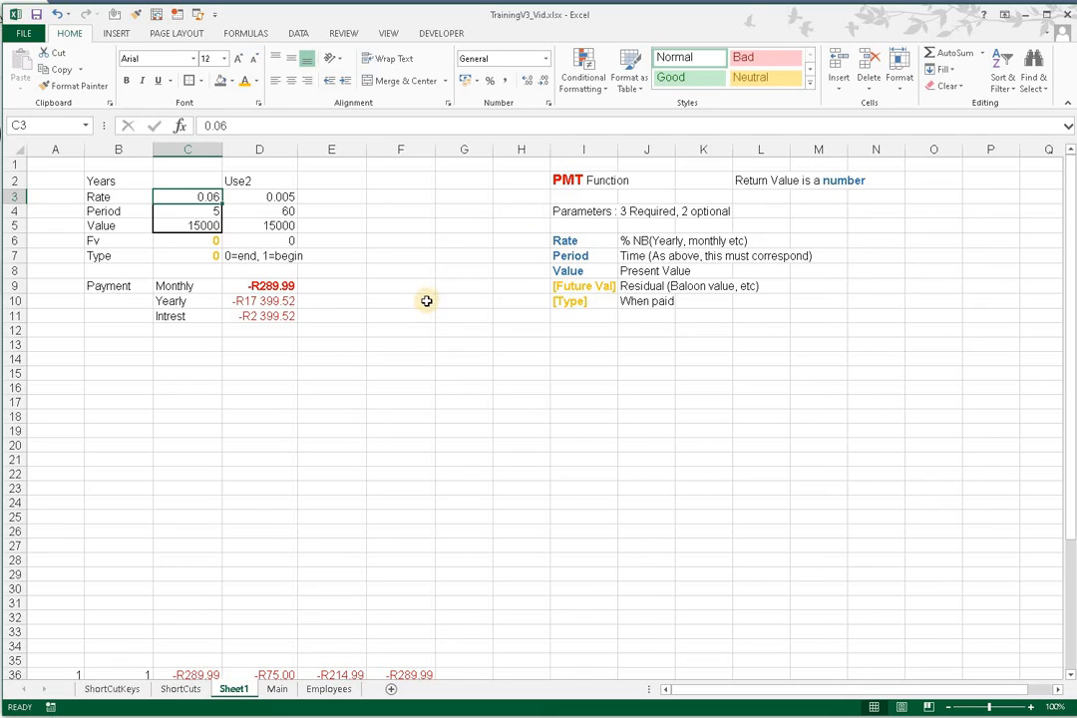
pyautogui.scroll(-5, 425, 304)
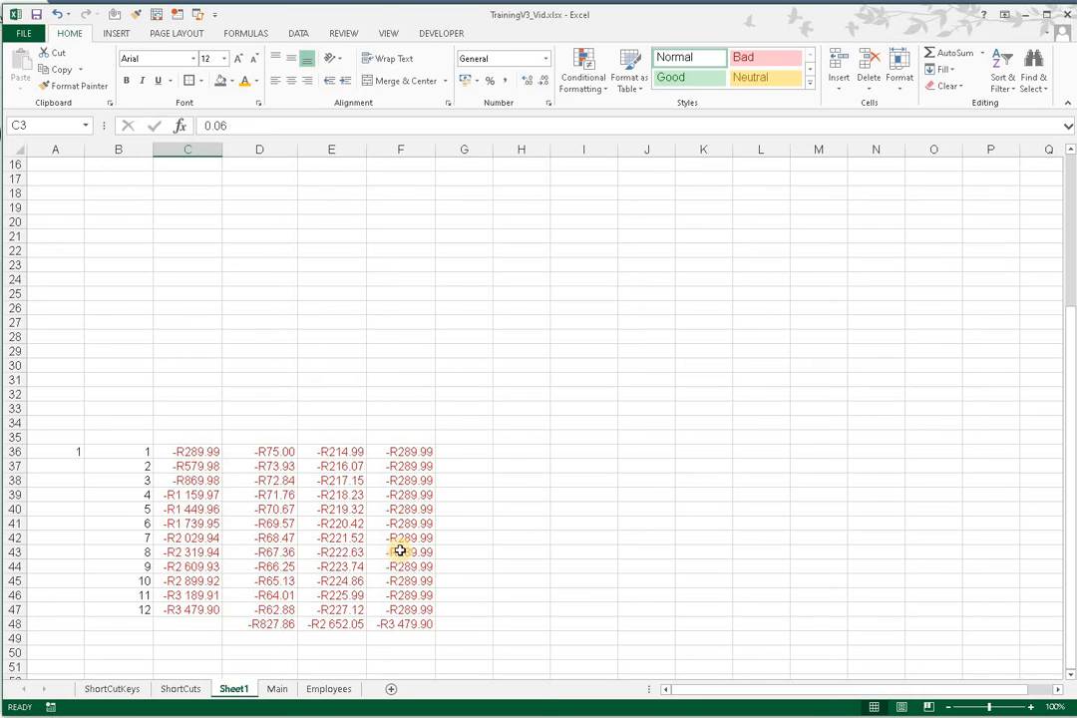
pyautogui.scroll(5, 399, 551)
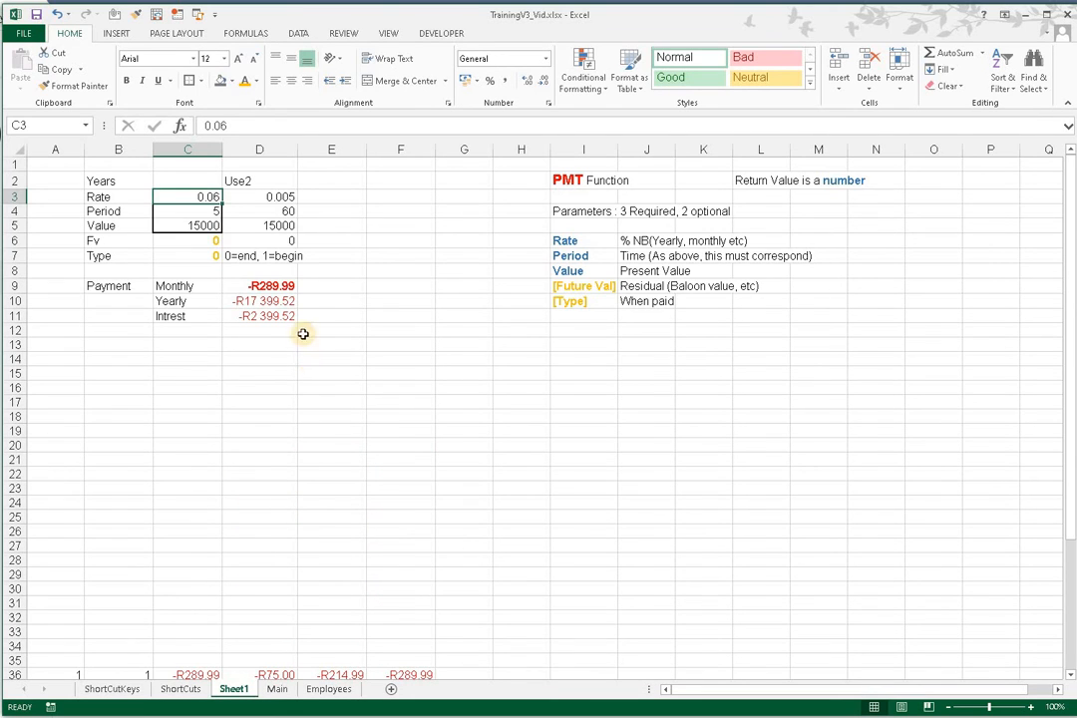
pyautogui.scroll(-1, 261, 500)
pyautogui.scroll(-5, 261, 500)
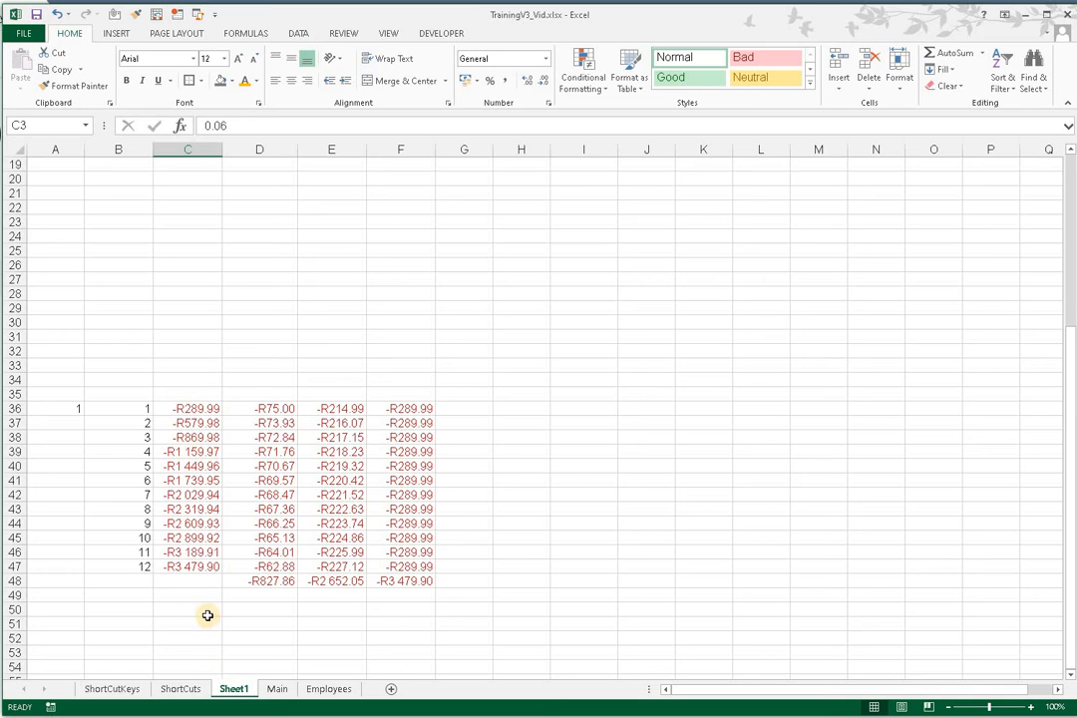
pyautogui.scroll(6, 212, 418)
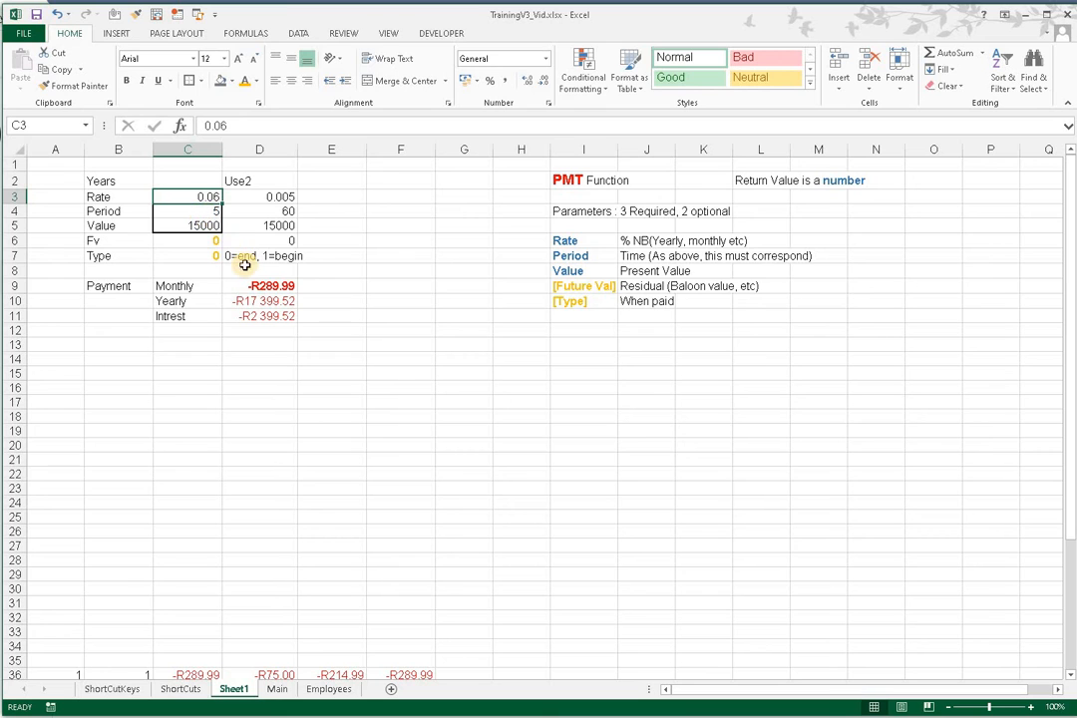
# - Set the loan period in C4 to 2 years and check the monthly breakdown against the payment results and PMT notes
pyautogui.click(199, 213)
pyautogui.write('2')
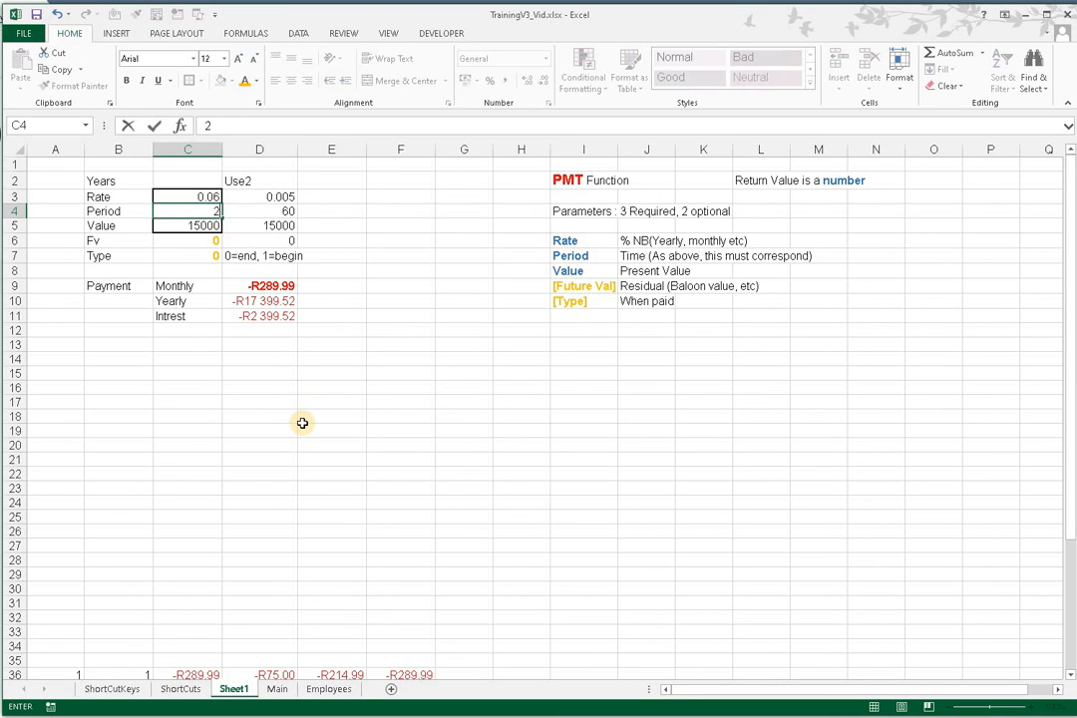
pyautogui.scroll(-1, 305, 414)
pyautogui.click(305, 427)
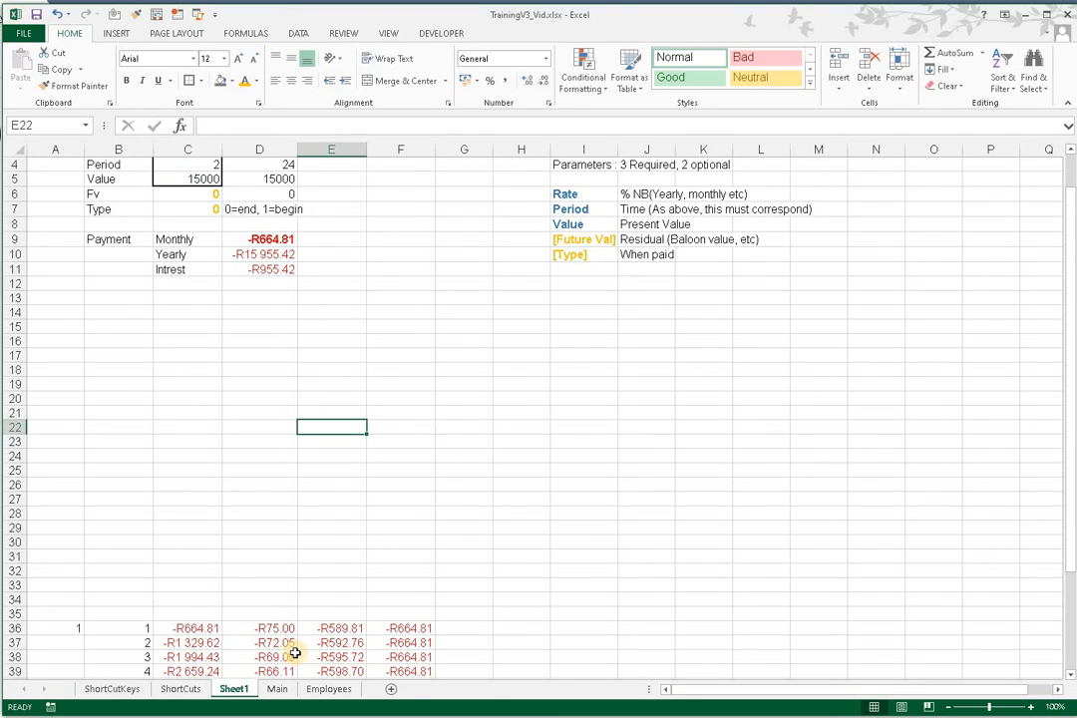
pyautogui.scroll(-5, 141, 557)
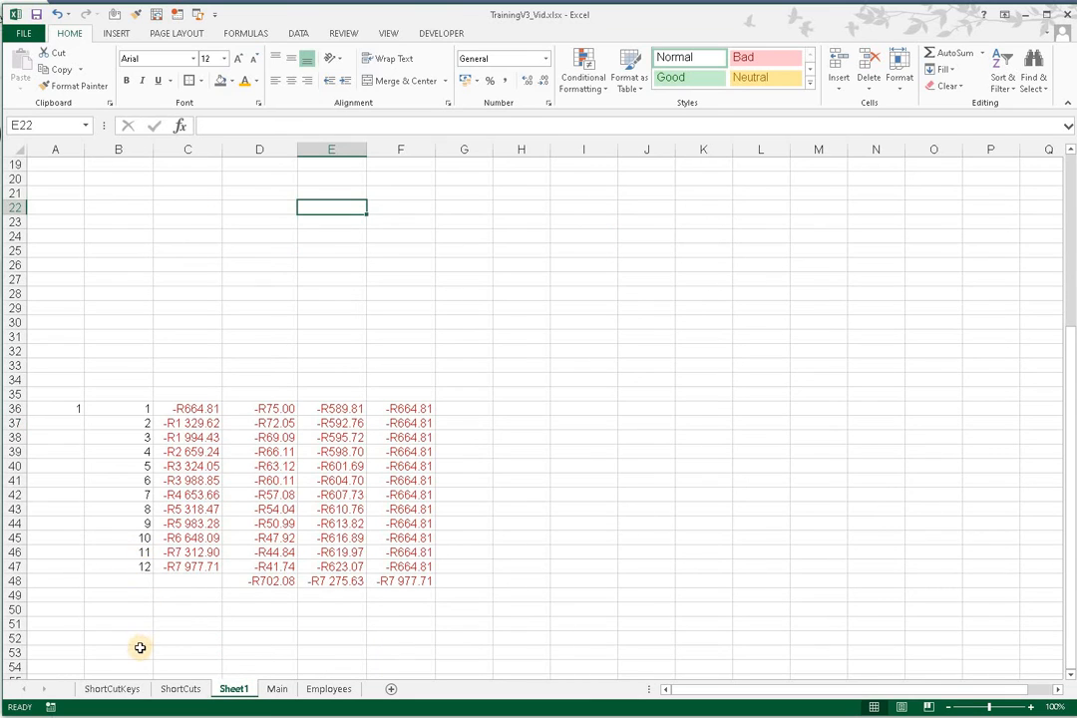
pyautogui.scroll(6, 150, 618)
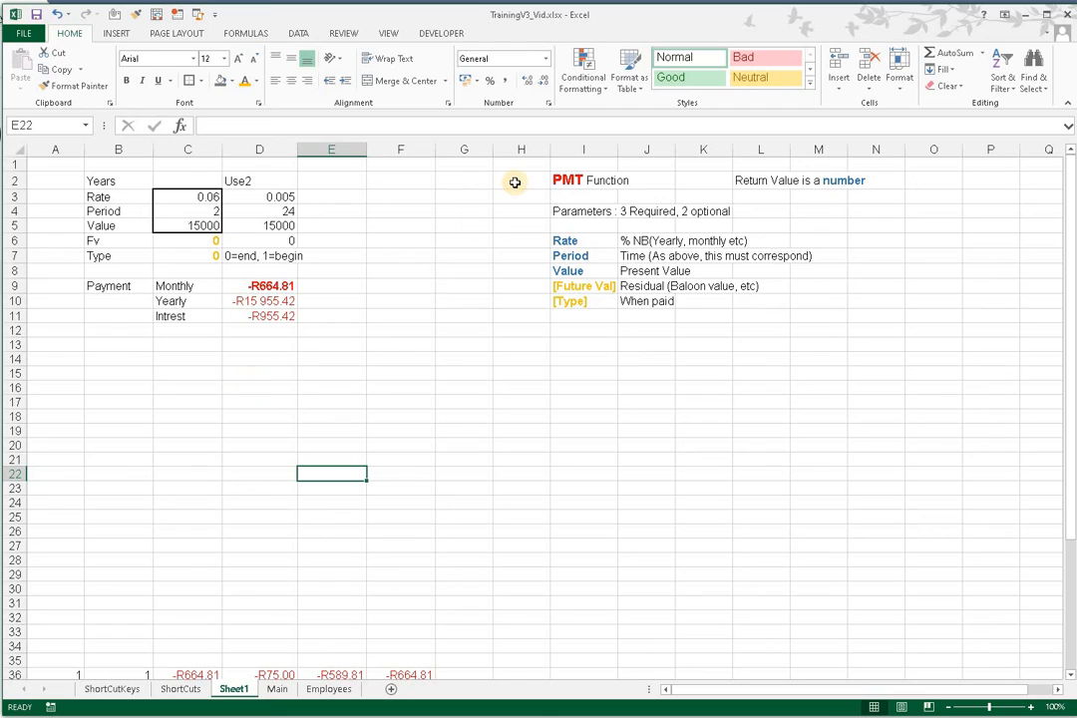
pyautogui.click(573, 180)
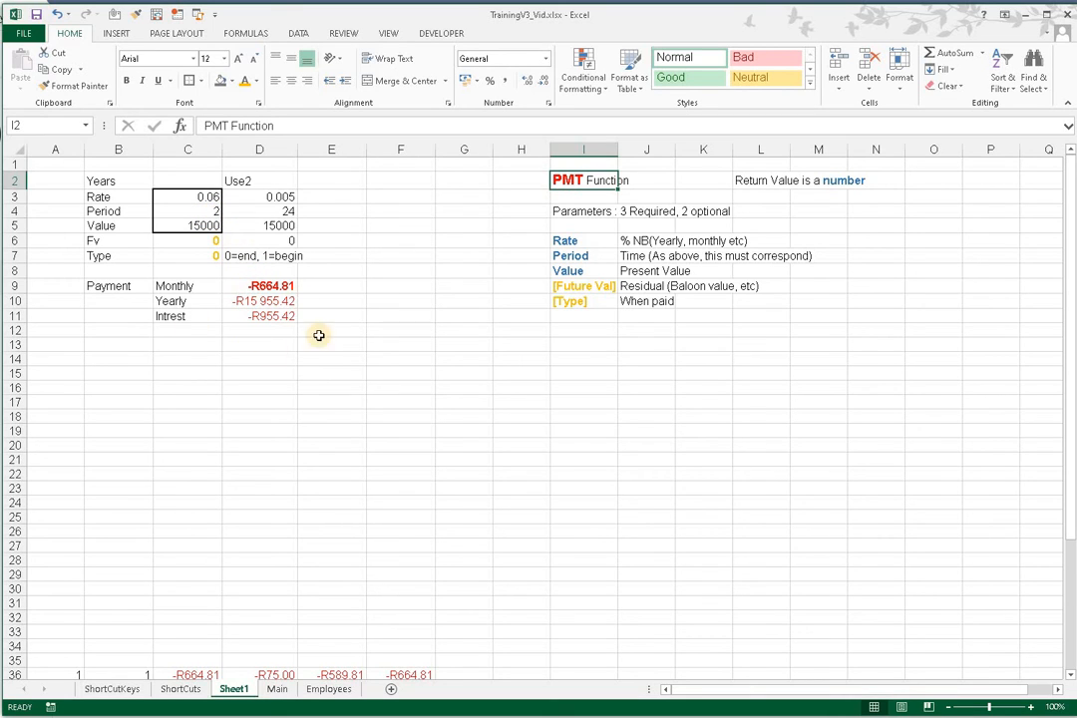
# - Set the loan period in C4 to 20 years and the loan value in C5 to 300000
pyautogui.click(208, 211)
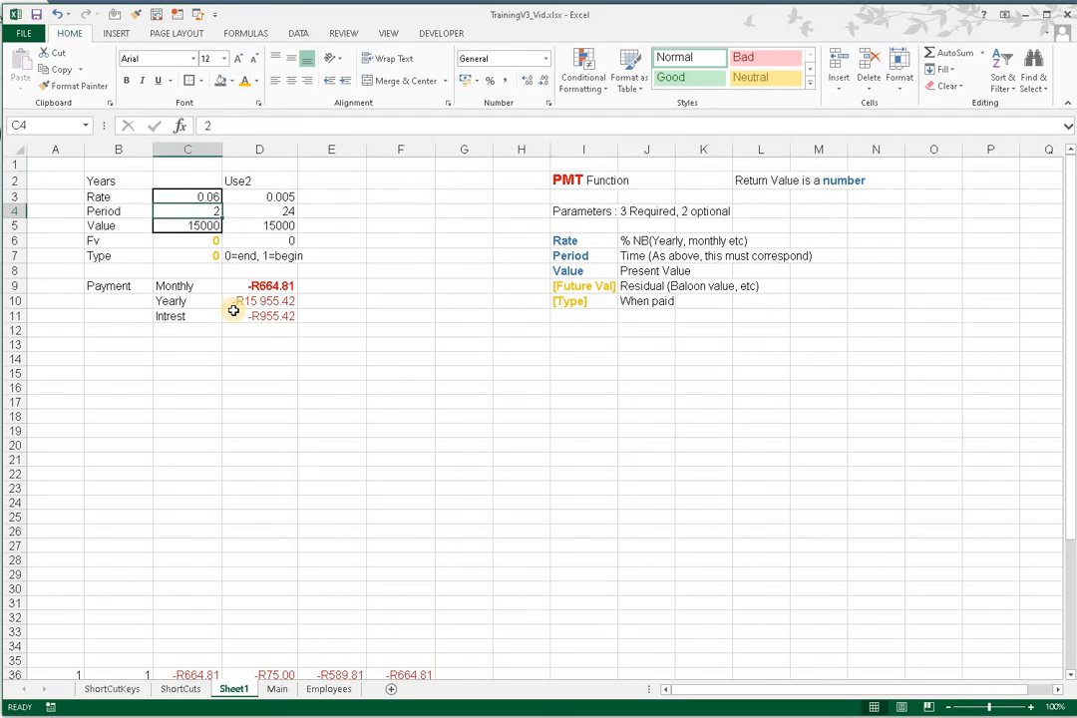
pyautogui.write('2')
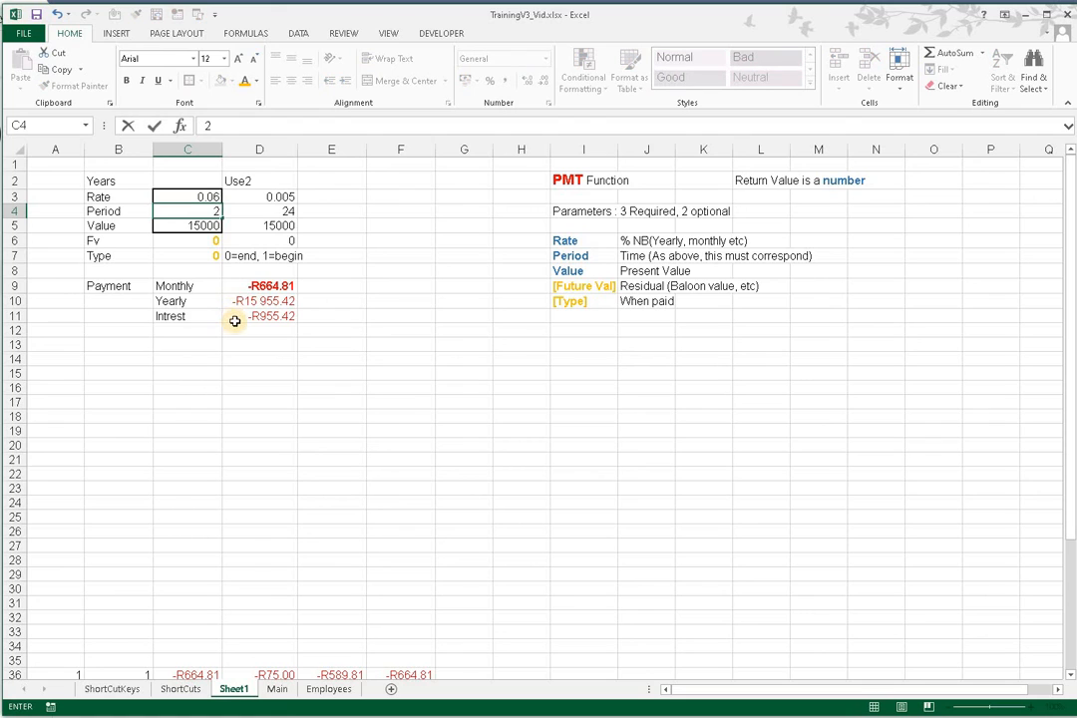
pyautogui.write('0')
pyautogui.click(210, 224)
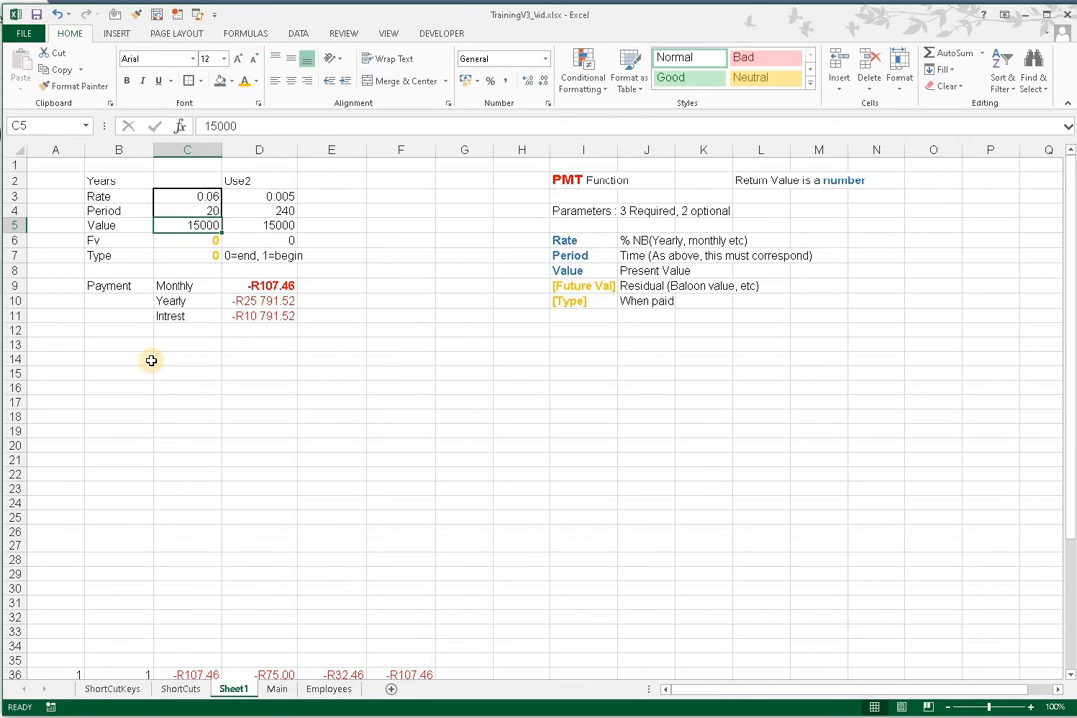
pyautogui.write('1')
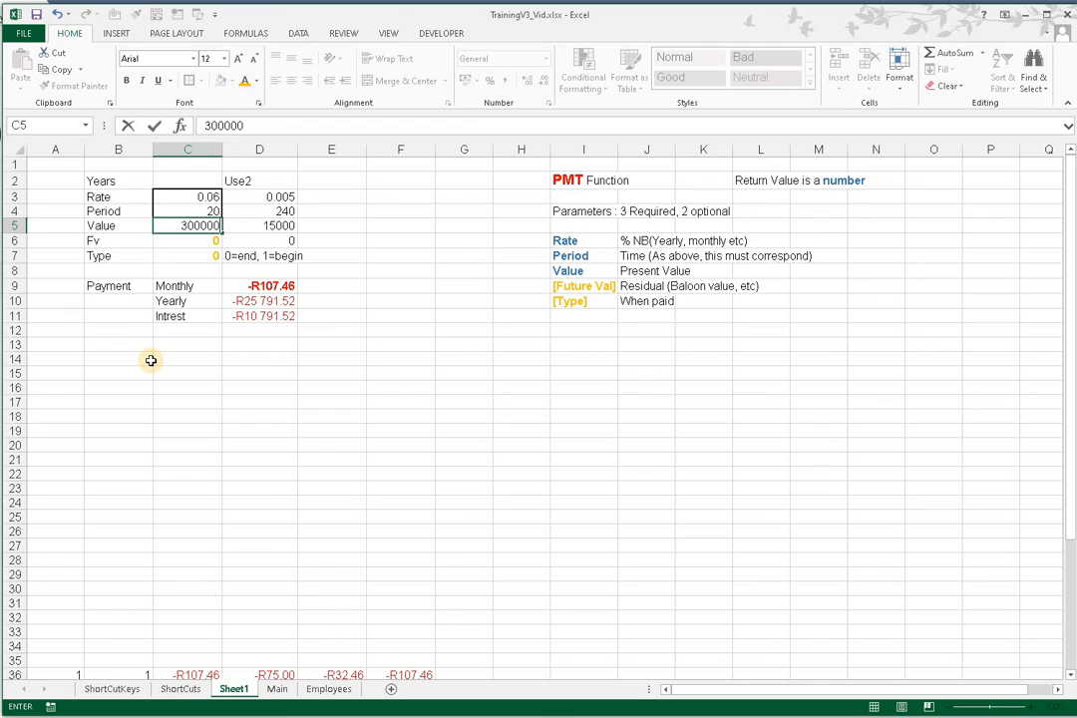
pyautogui.press('Return')
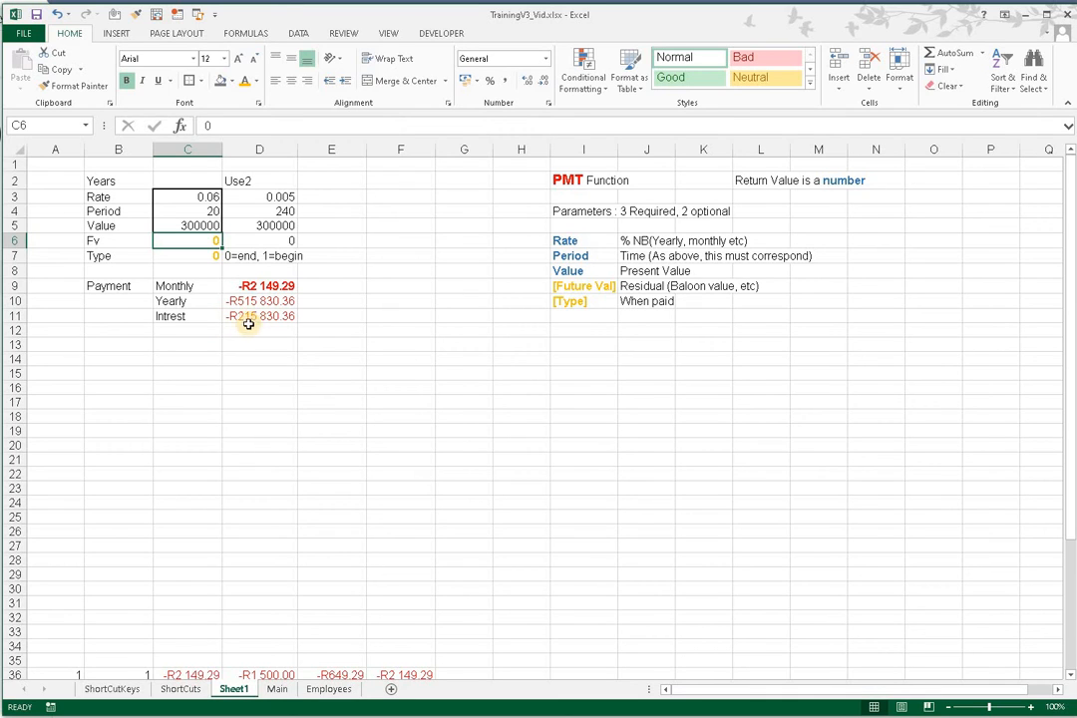
# - Set the loan value in C5 to 5000 and the loan period in C4 to 1 year
pyautogui.click(167, 210)
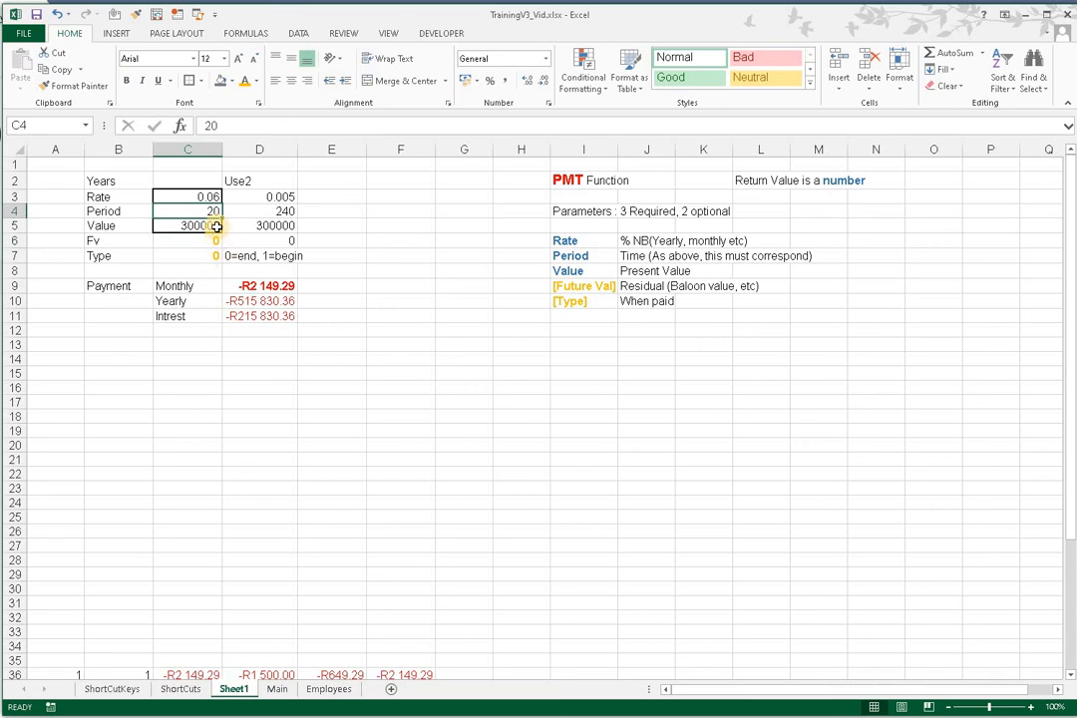
pyautogui.click(216, 225)
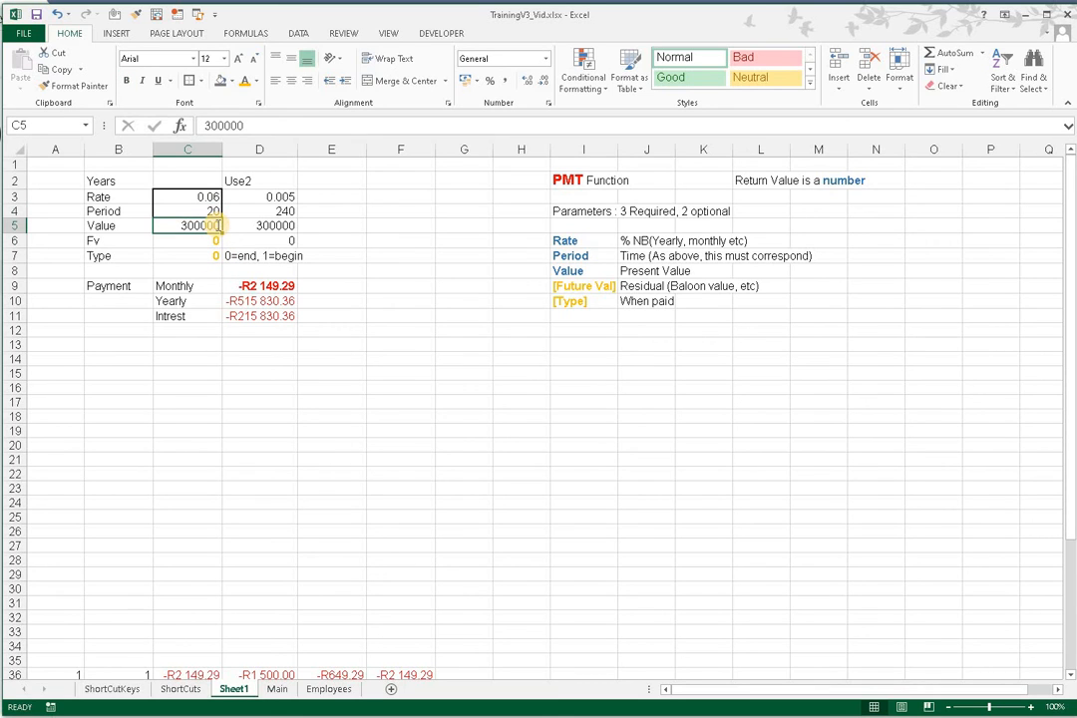
pyautogui.write('5000')
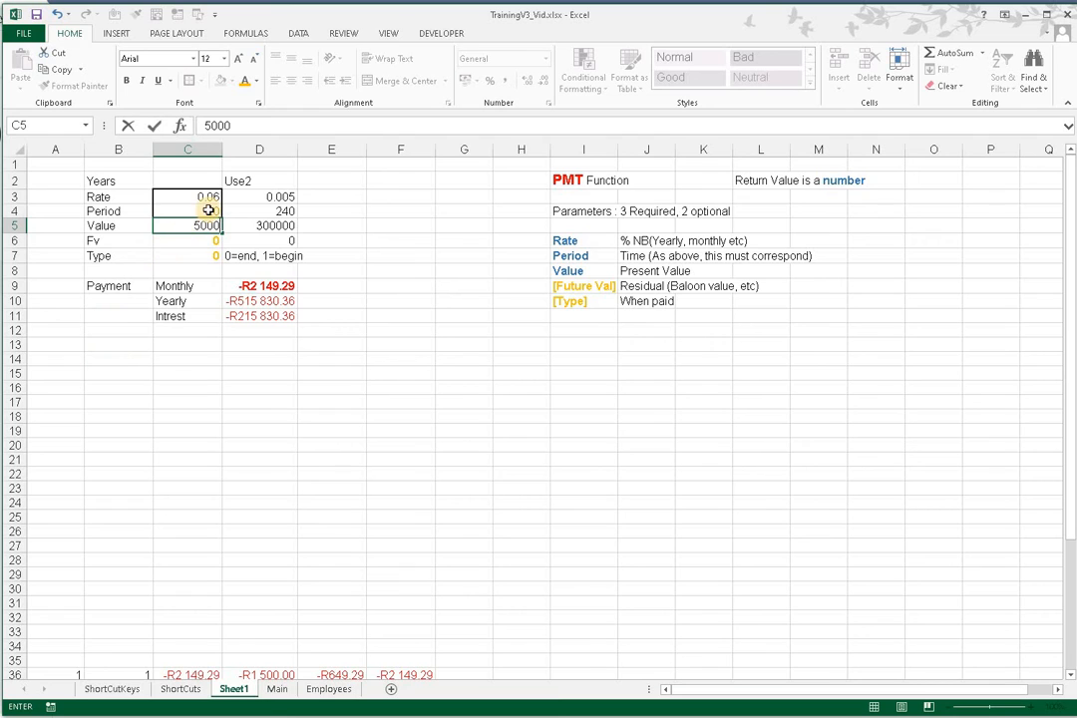
pyautogui.press('Up')
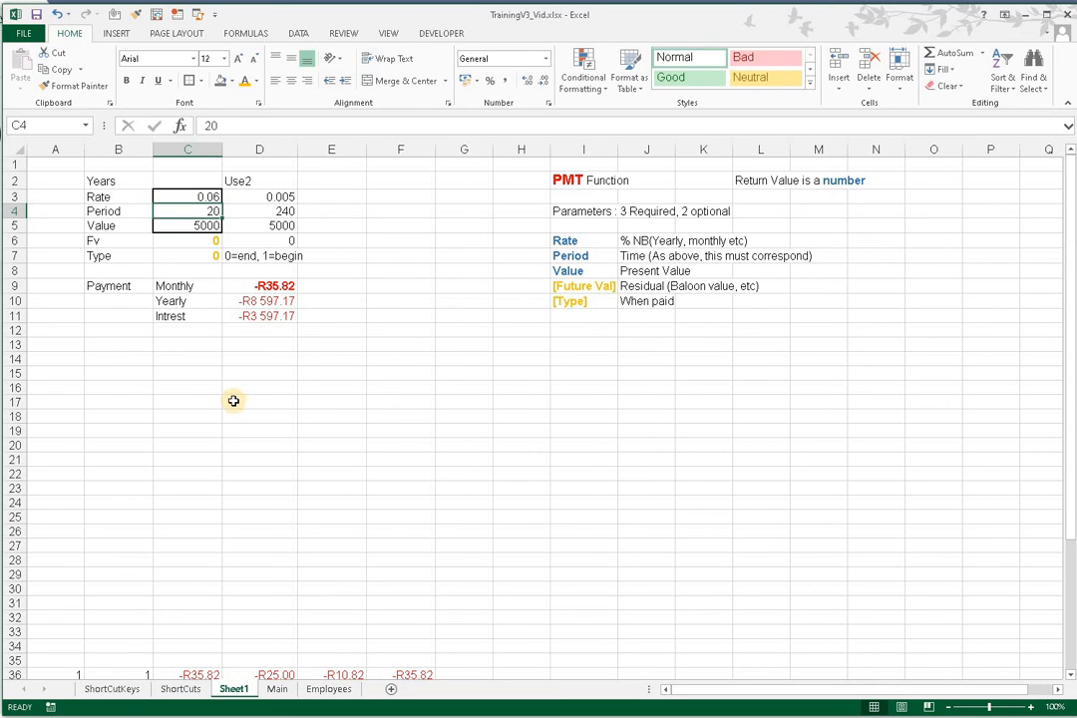
pyautogui.write('1')
pyautogui.click(230, 387)
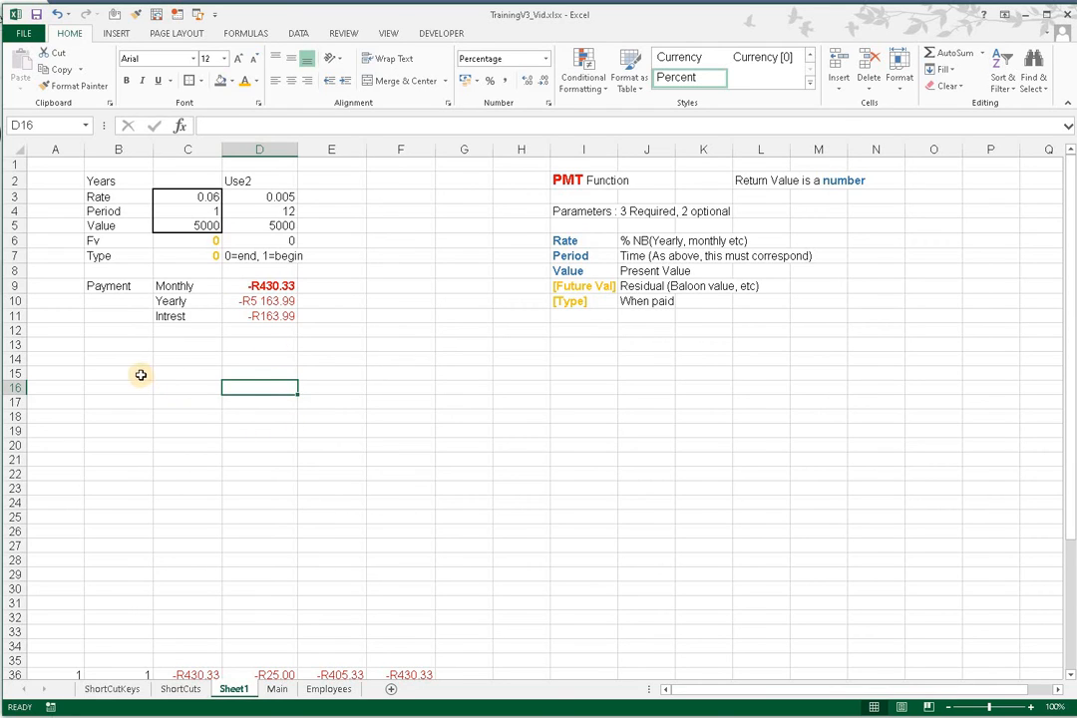
pyautogui.moveTo(140, 373); pyautogui.dragTo(568, 481)
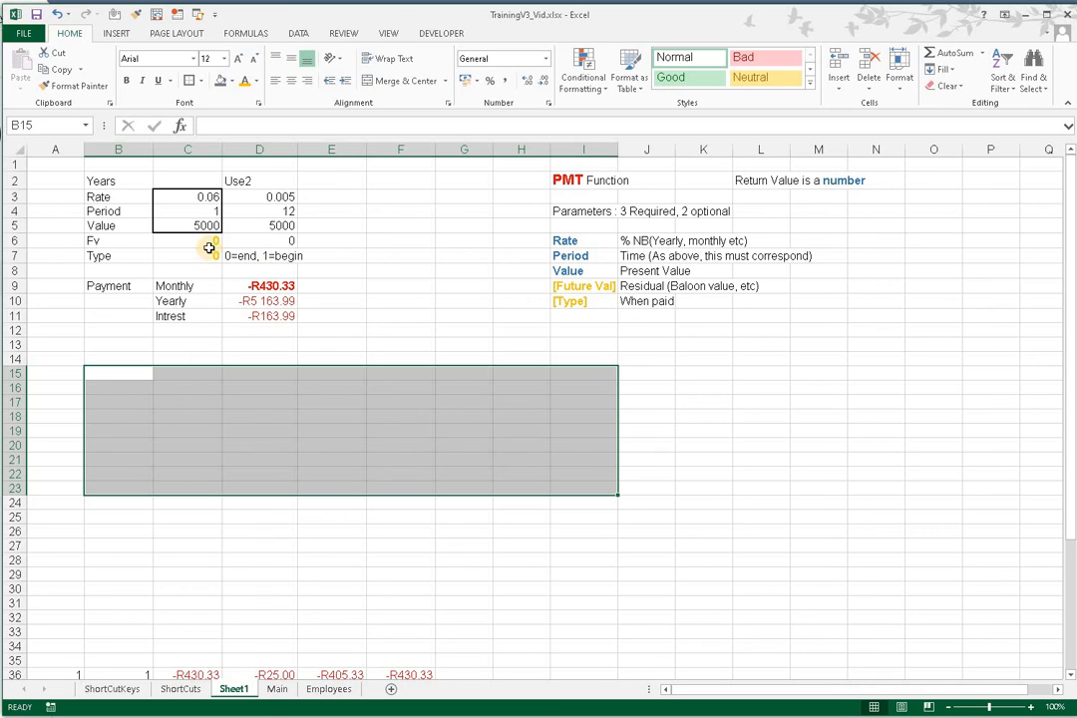
pyautogui.click(191, 372)
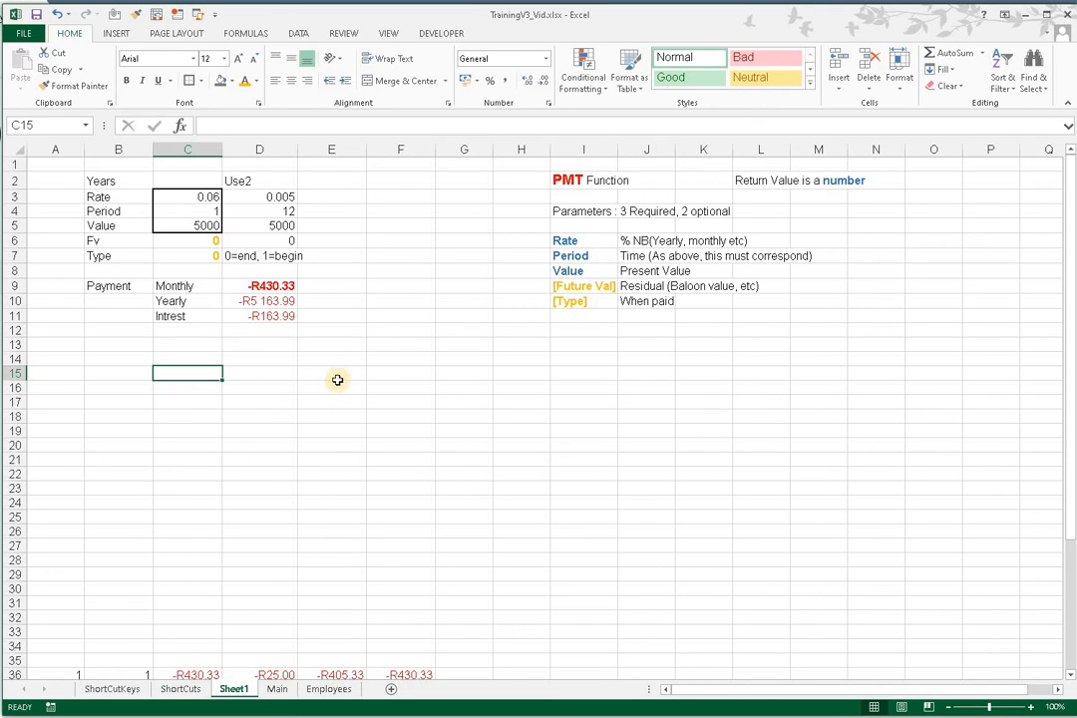
pyautogui.moveTo(236, 373); pyautogui.dragTo(452, 418)
pyautogui.moveTo(188, 372); pyautogui.dragTo(454, 438)
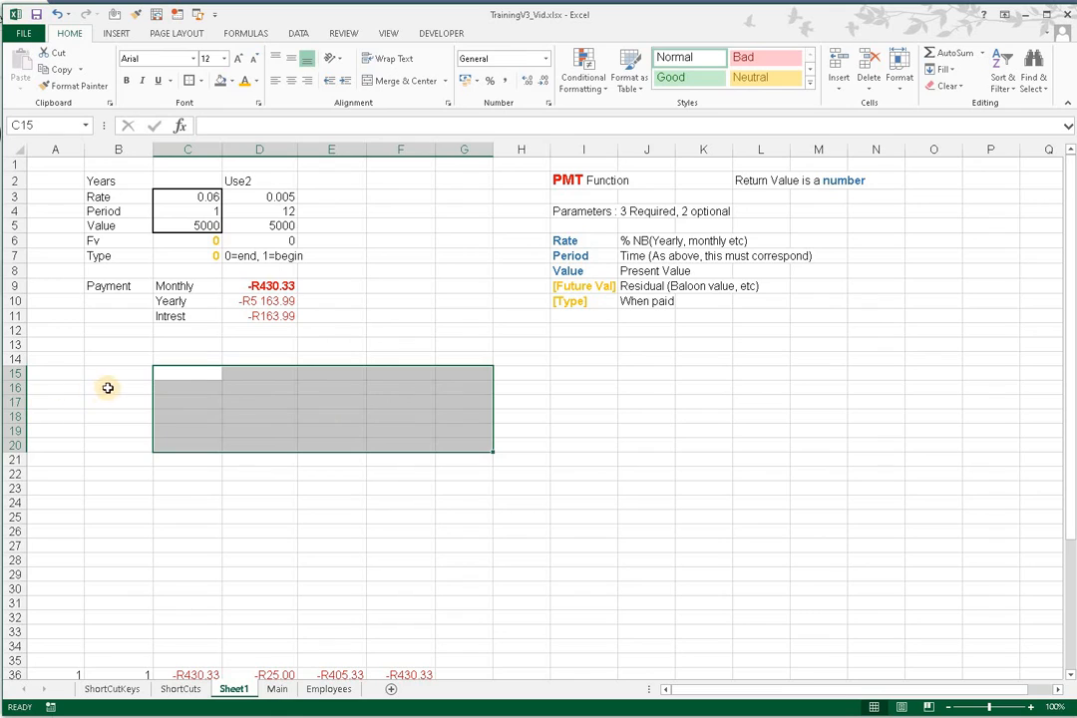
pyautogui.moveTo(112, 387); pyautogui.dragTo(125, 435)
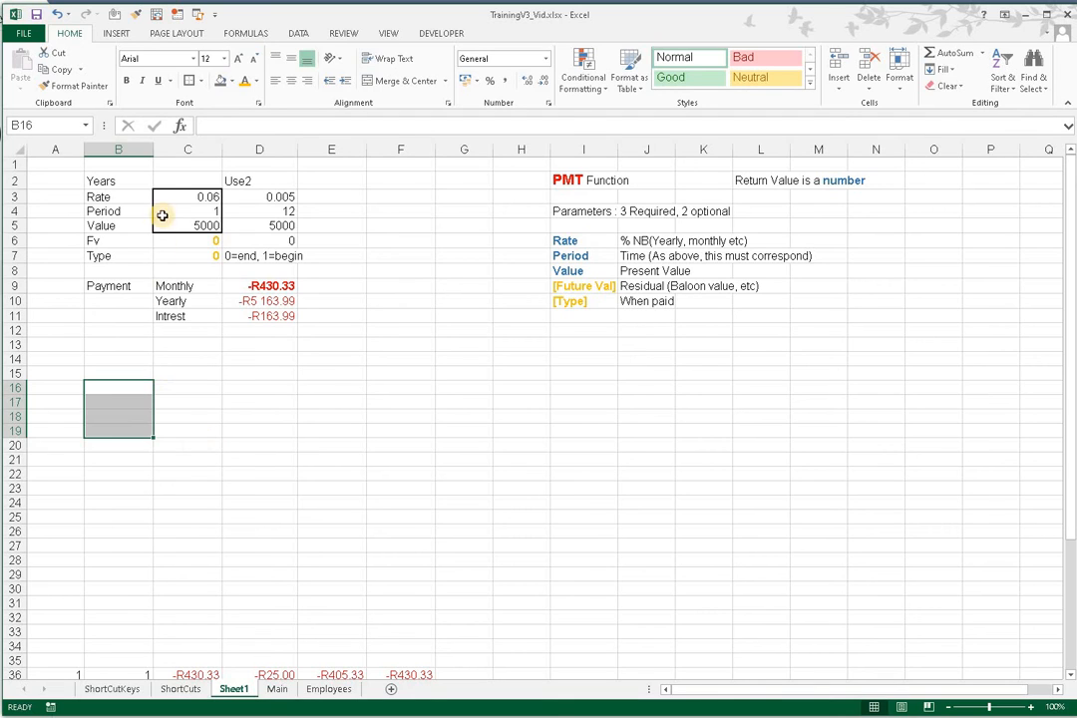
pyautogui.click(205, 416)
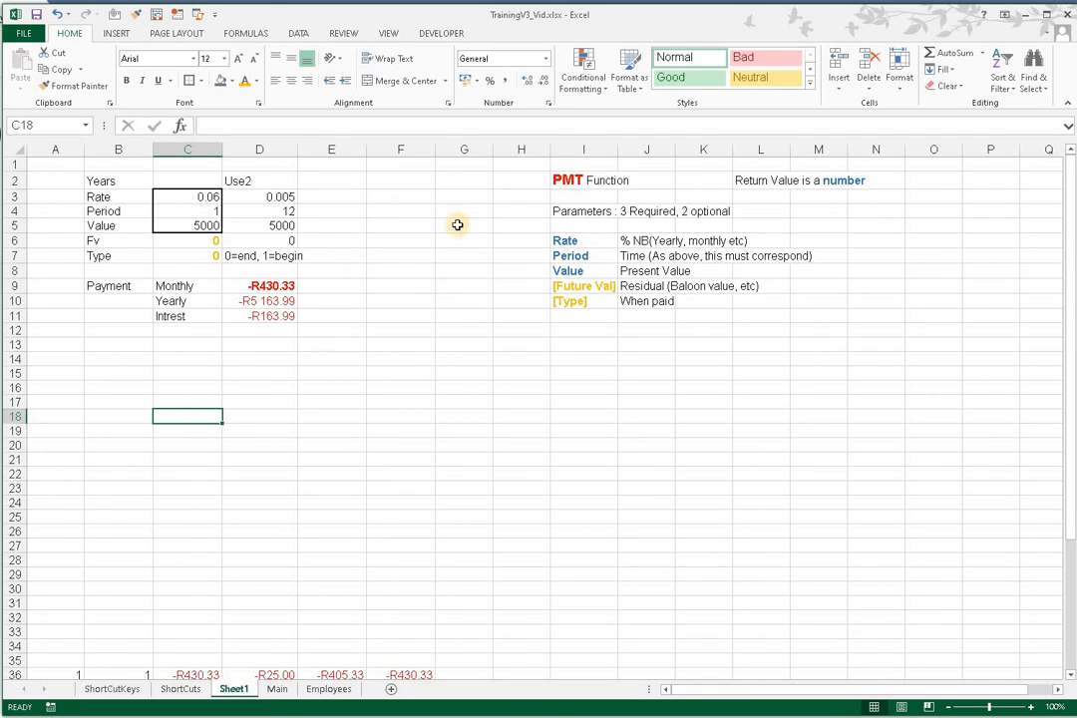
pyautogui.click(578, 180)
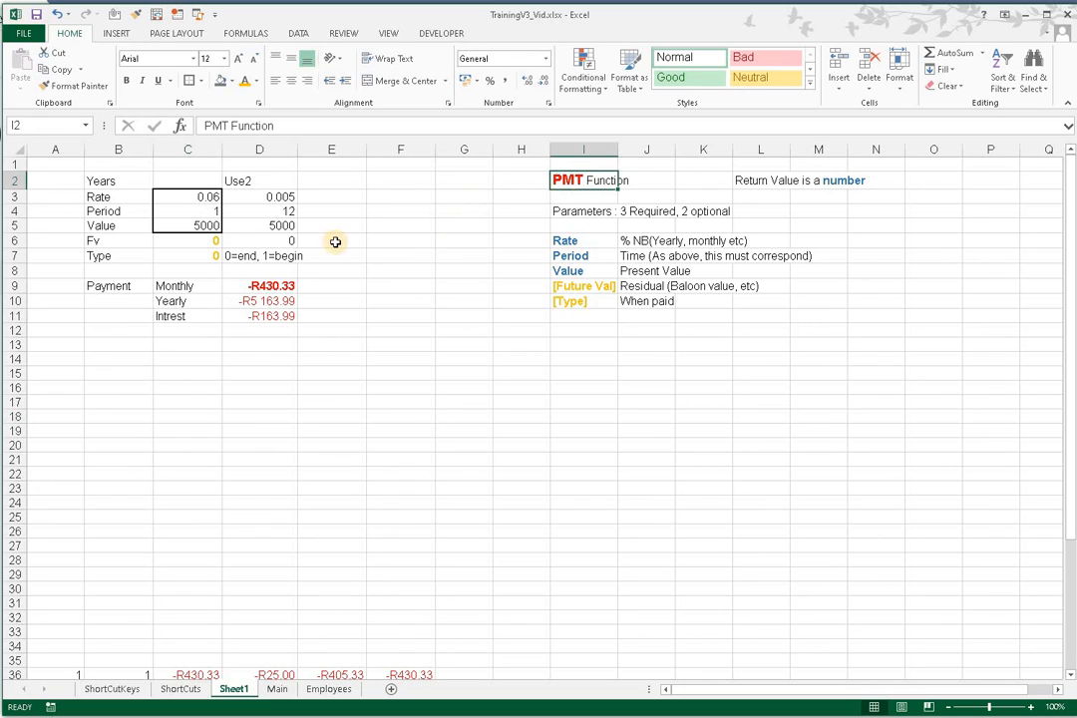
# - Extend the PMT formula in D9 with C6 as the future value and C7 as the payment type
pyautogui.click(259, 287)
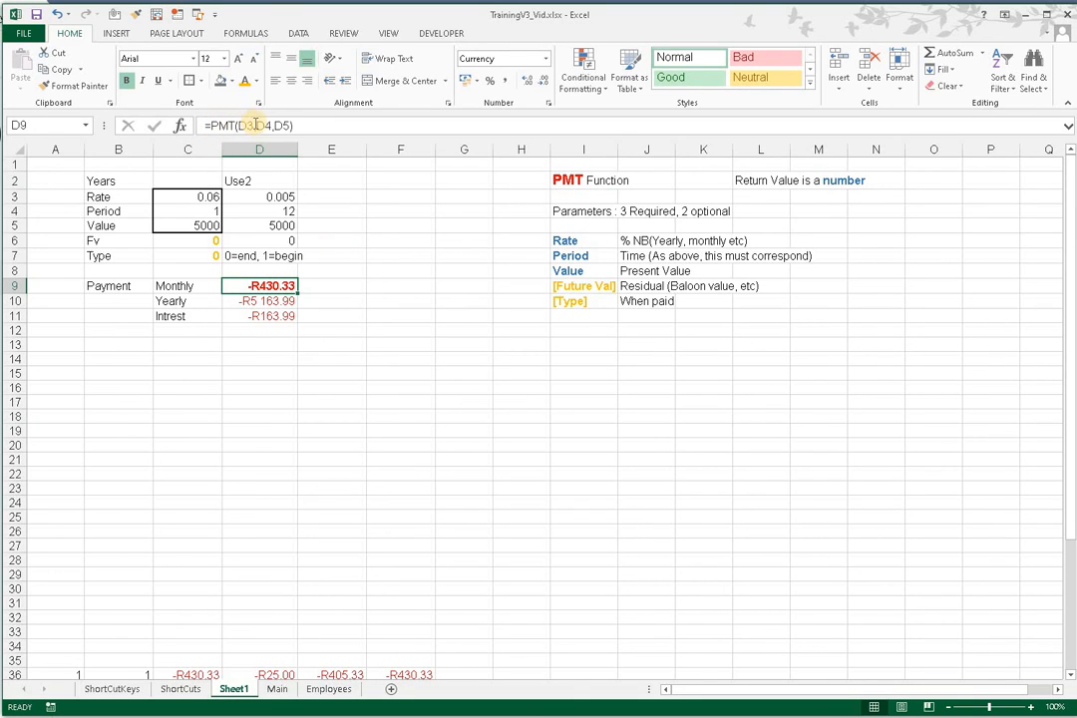
pyautogui.click(286, 125)
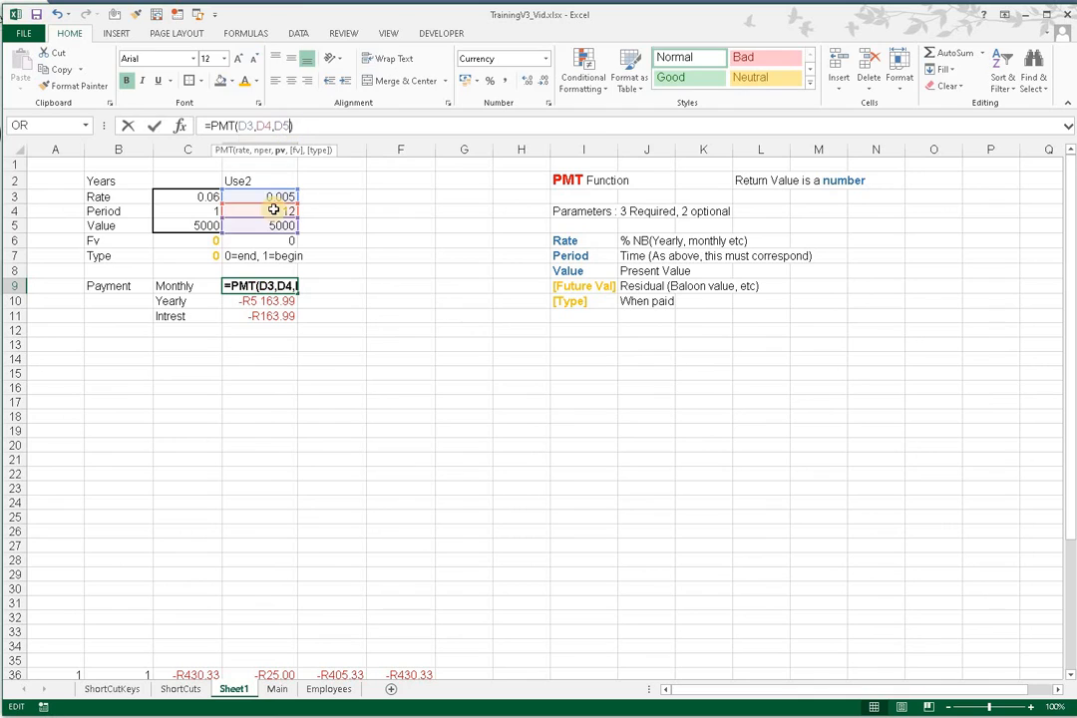
pyautogui.write(',')
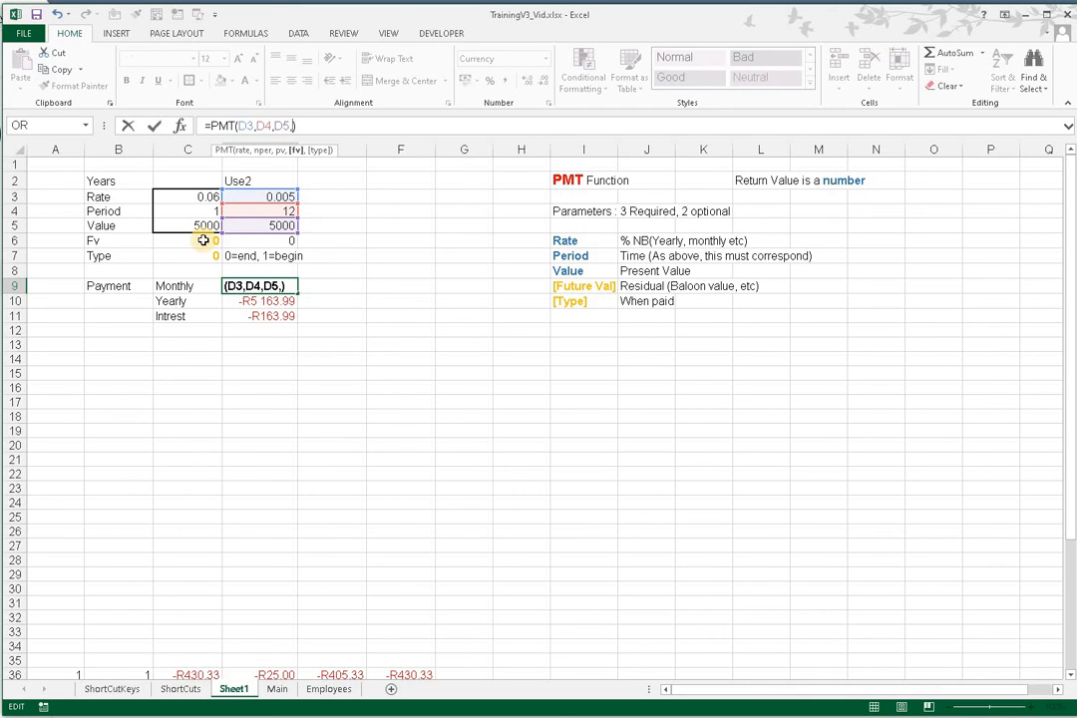
pyautogui.click(199, 240)
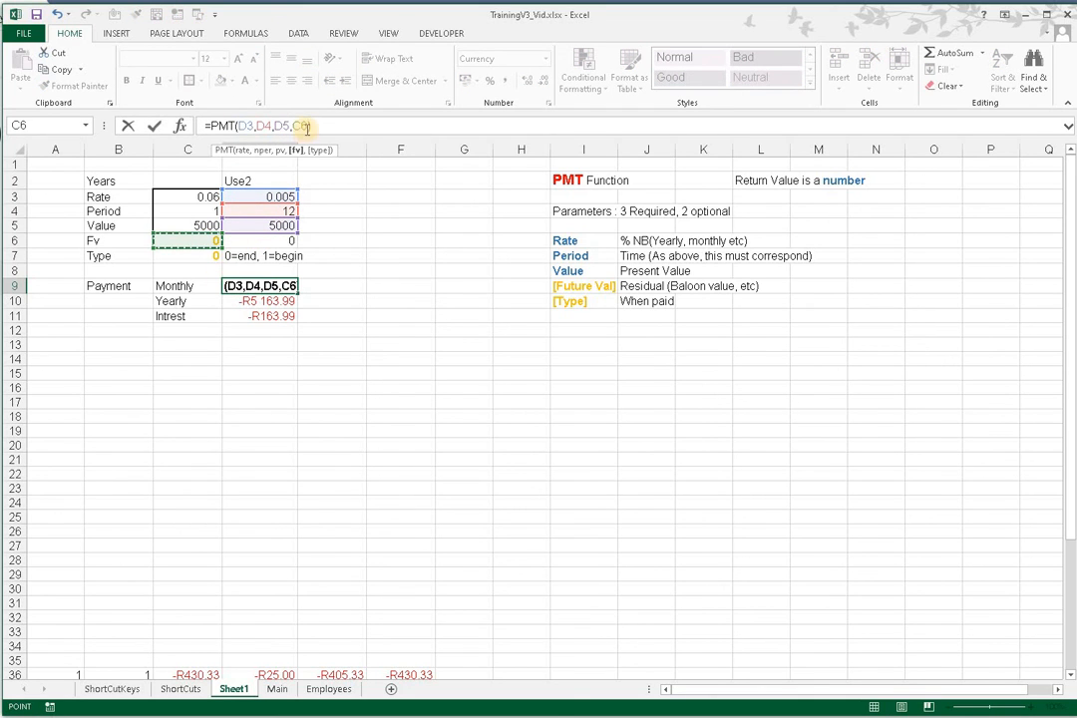
pyautogui.write(',')
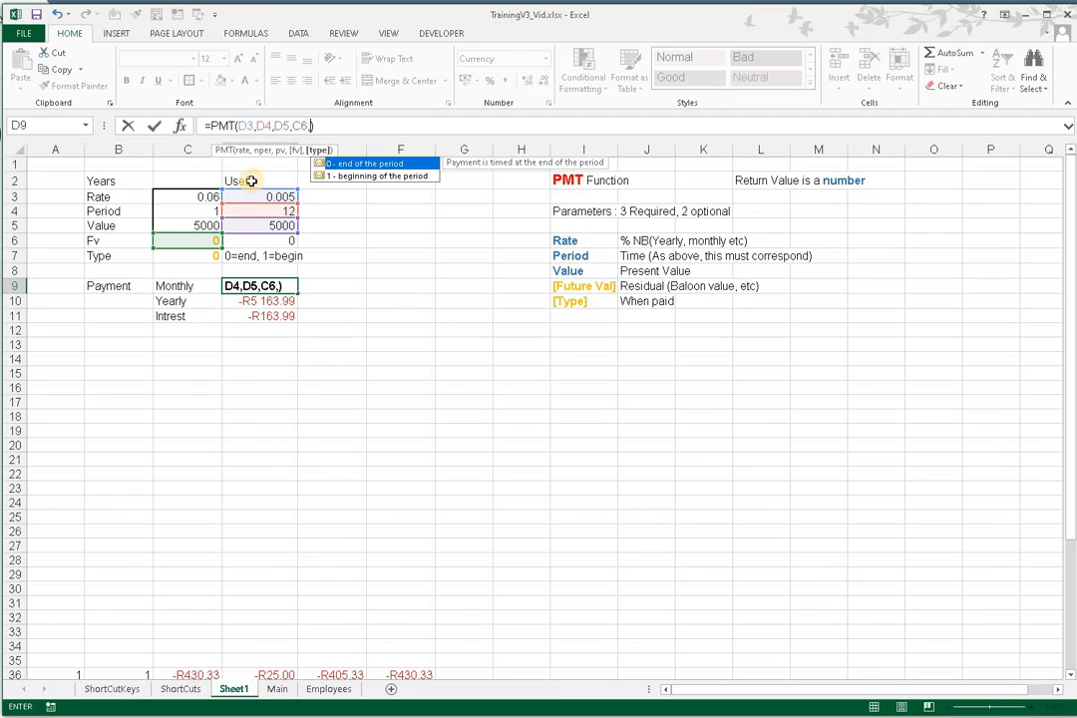
pyautogui.click(208, 257)
pyautogui.press('Return')
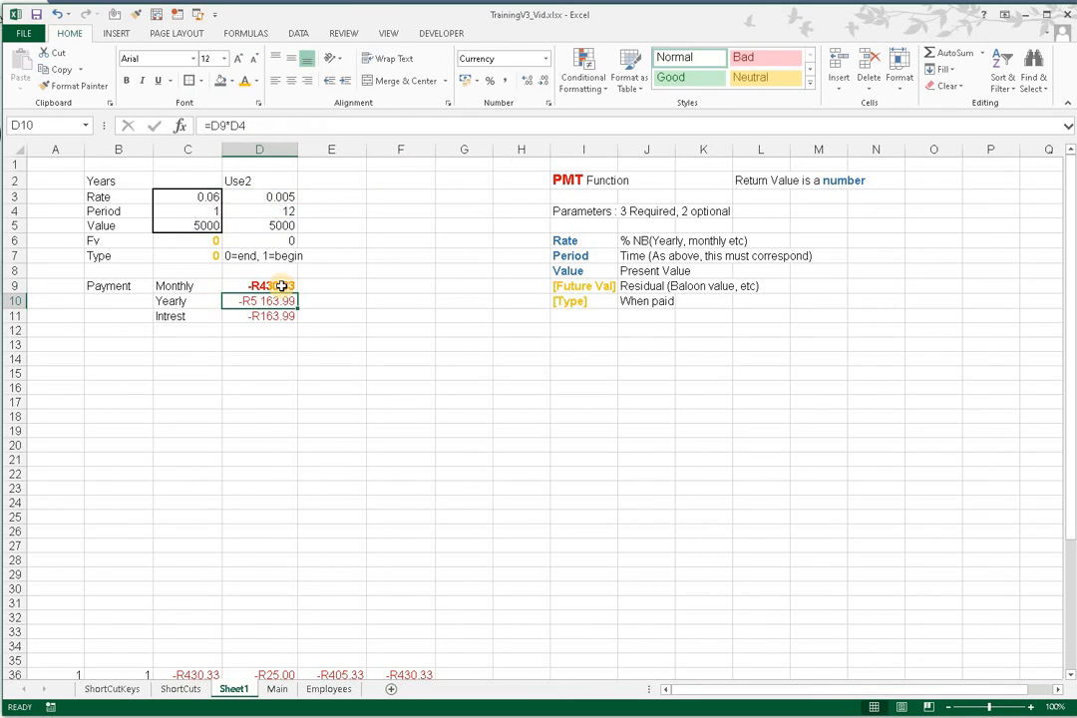
# - Set the future value in C6 to 1000 and check the monthly payment formula in D9
pyautogui.click(195, 241)
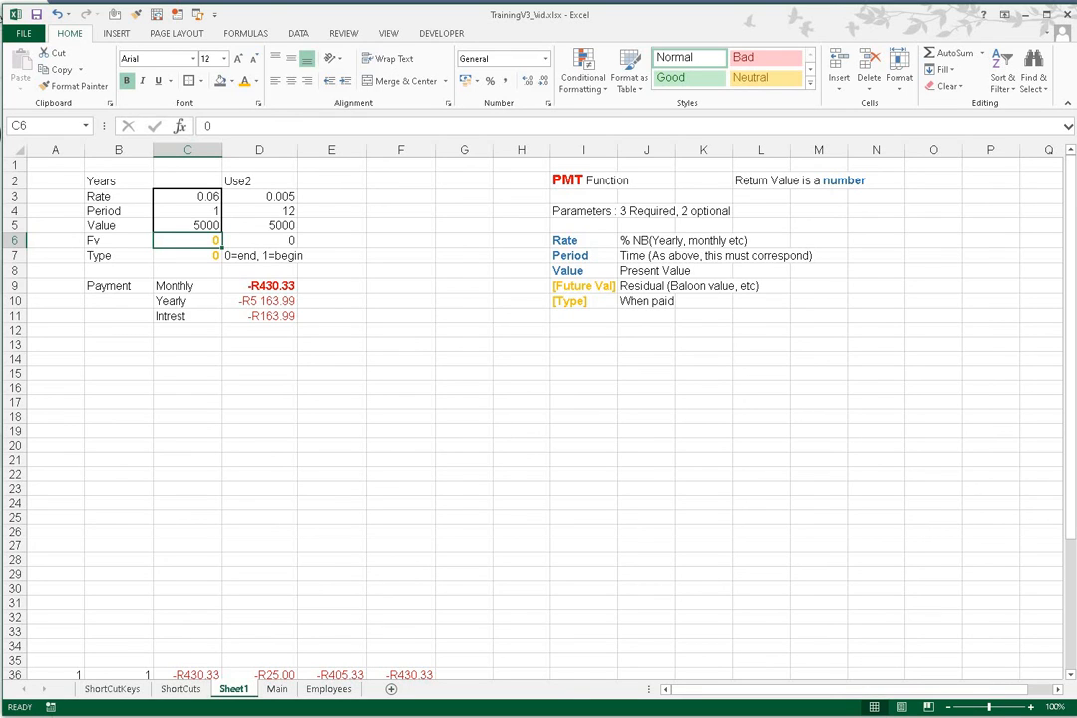
pyautogui.write('1000')
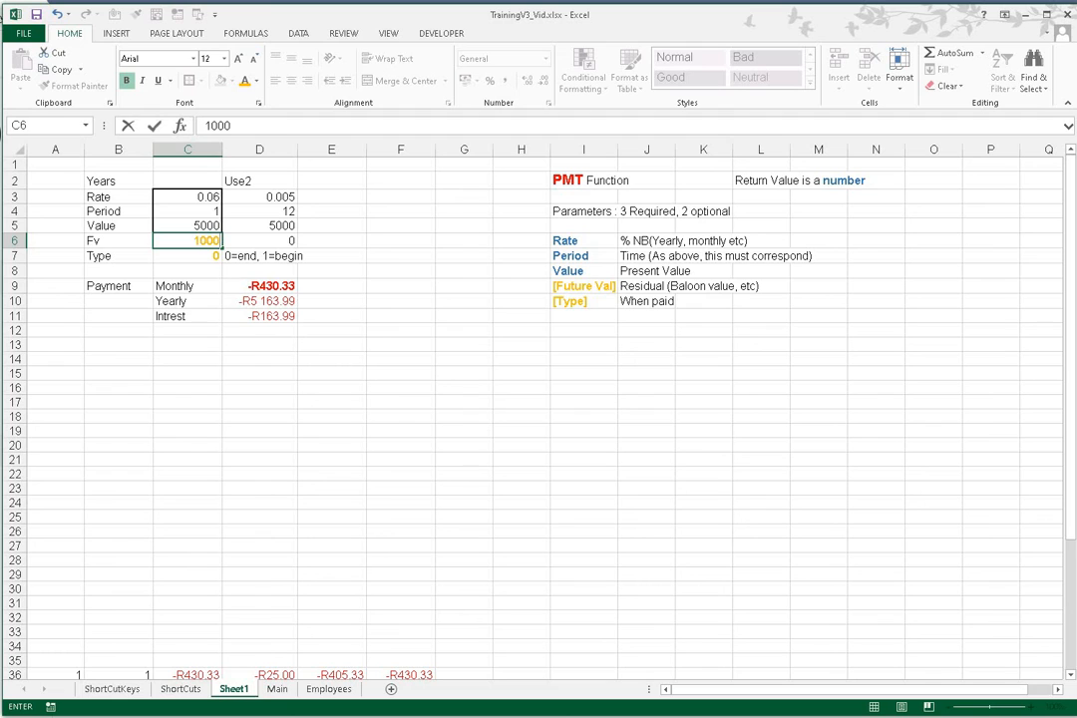
pyautogui.press('Return')
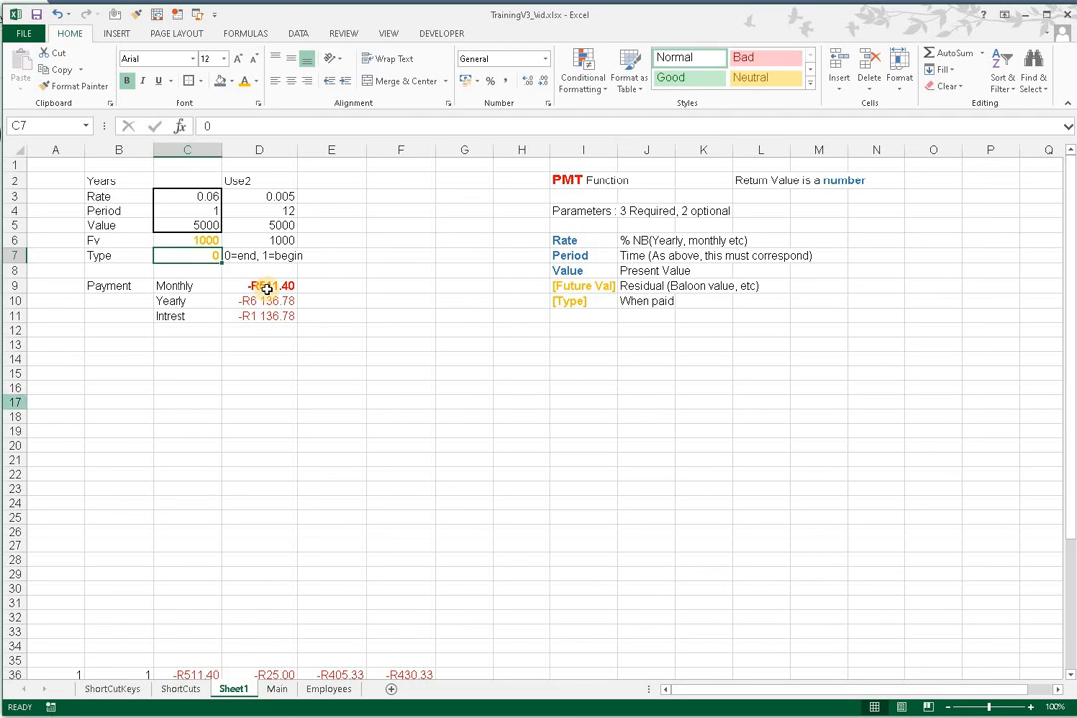
pyautogui.click(261, 286)
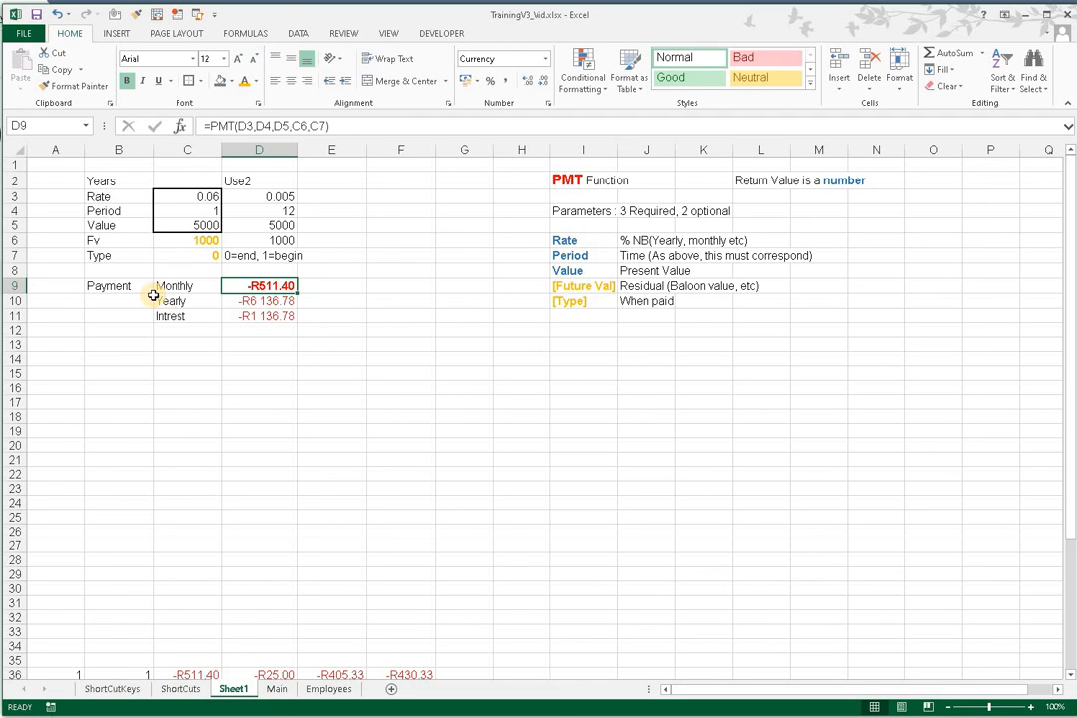
# - Set the future value in C6 back to 0
pyautogui.click(204, 239)
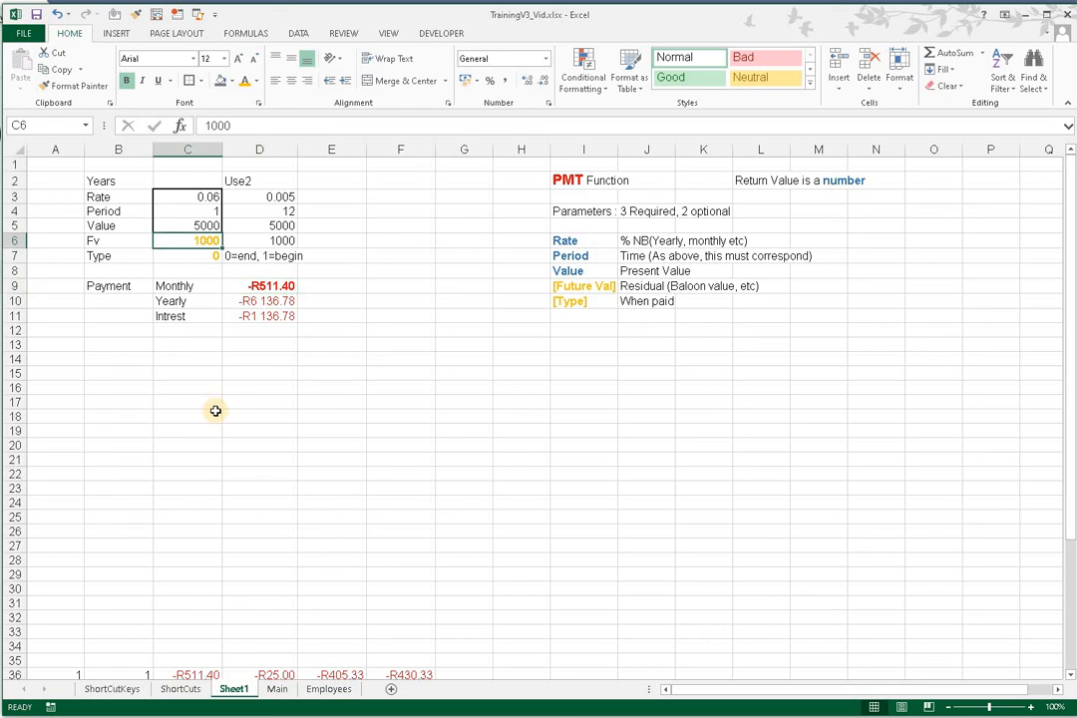
pyautogui.write('0')
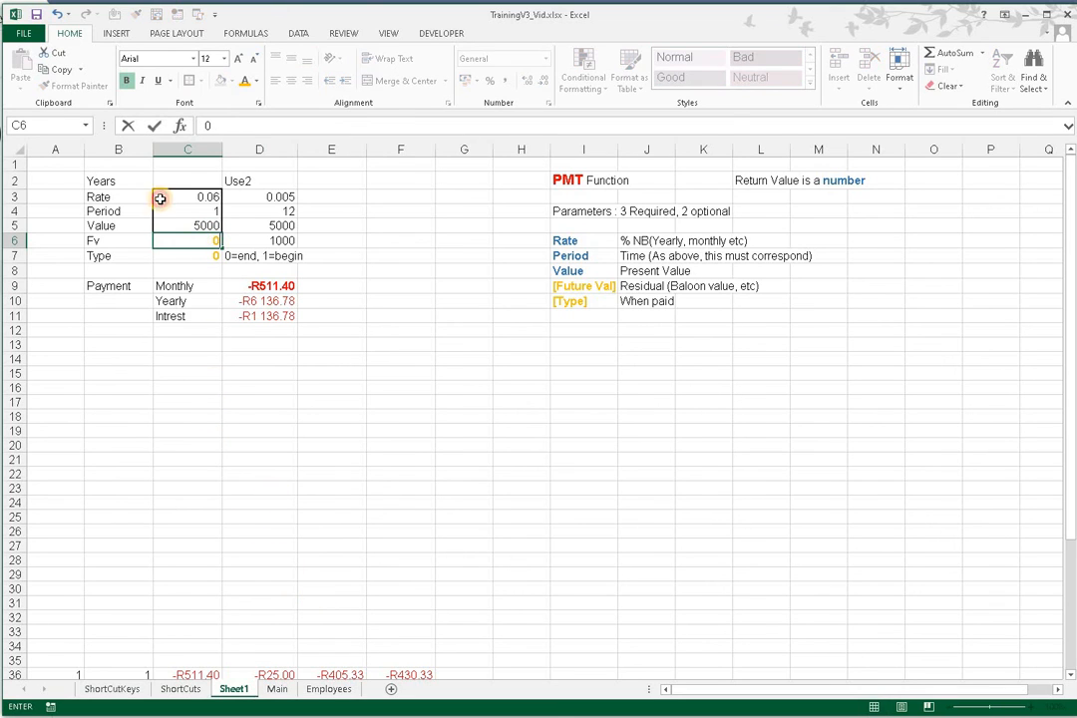
pyautogui.click(259, 488)
# - Try payment type 1 in C7 to compare the payment results, and return it to 0
pyautogui.click(205, 256)
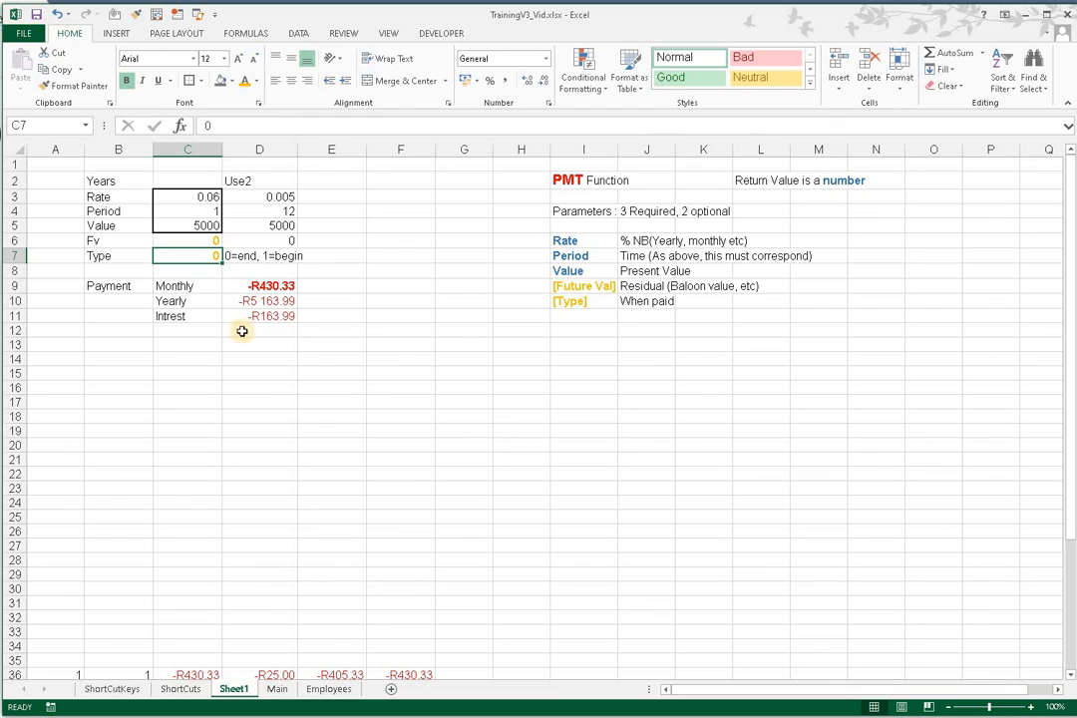
pyautogui.write('1')
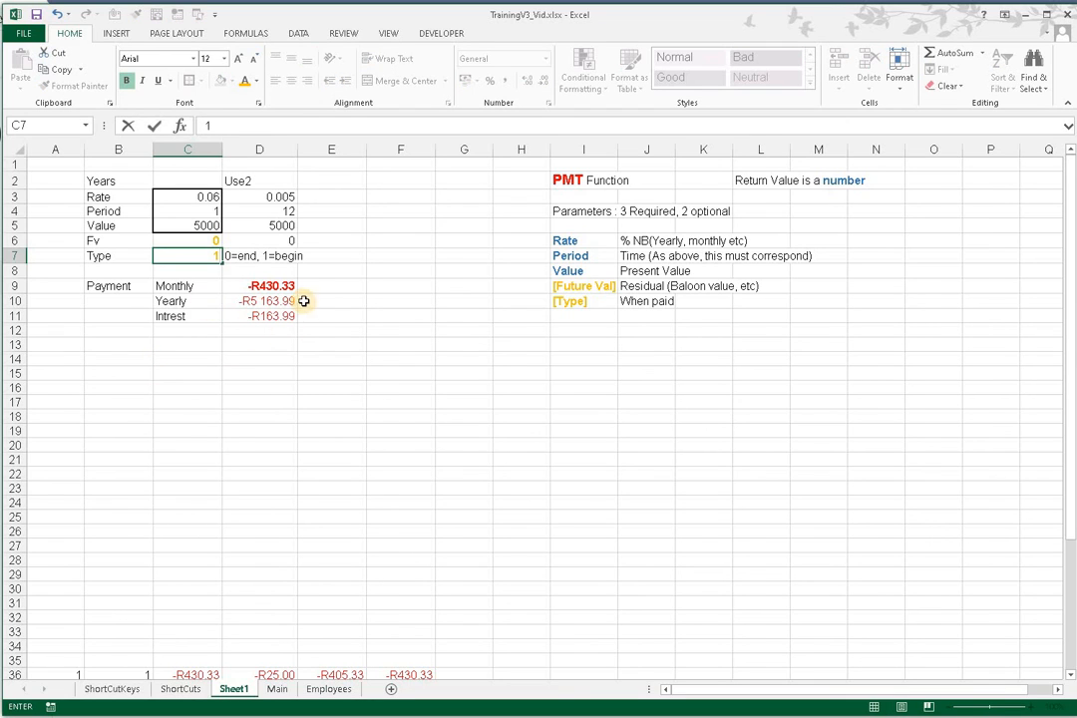
pyautogui.click(312, 286)
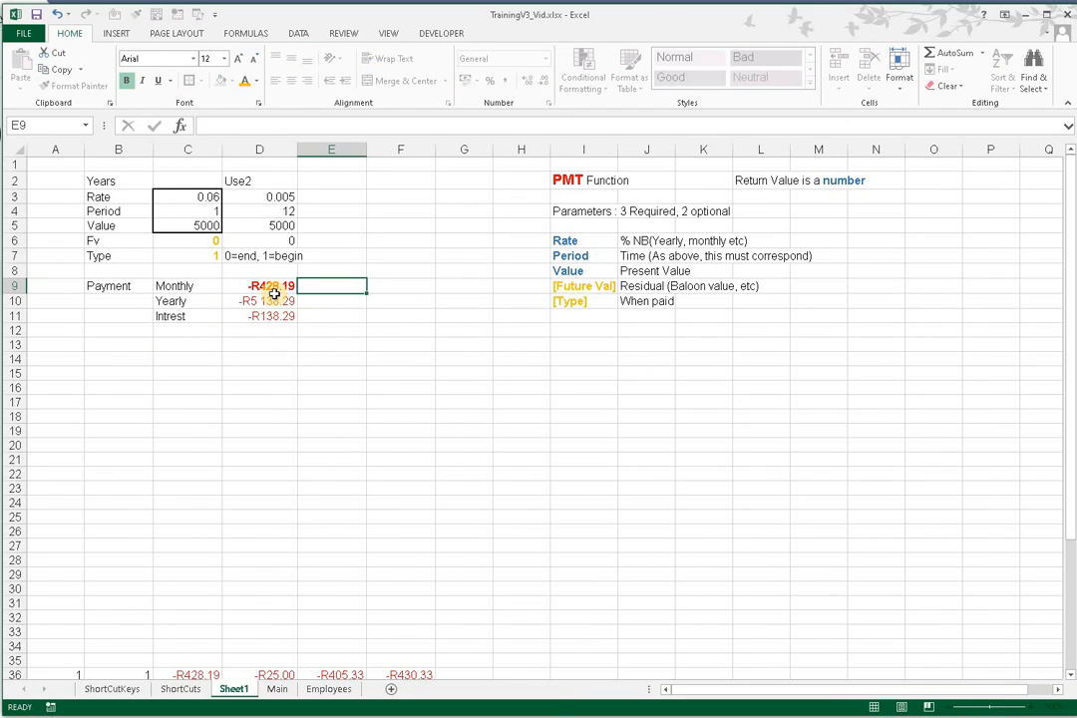
pyautogui.click(215, 254)
pyautogui.write('0')
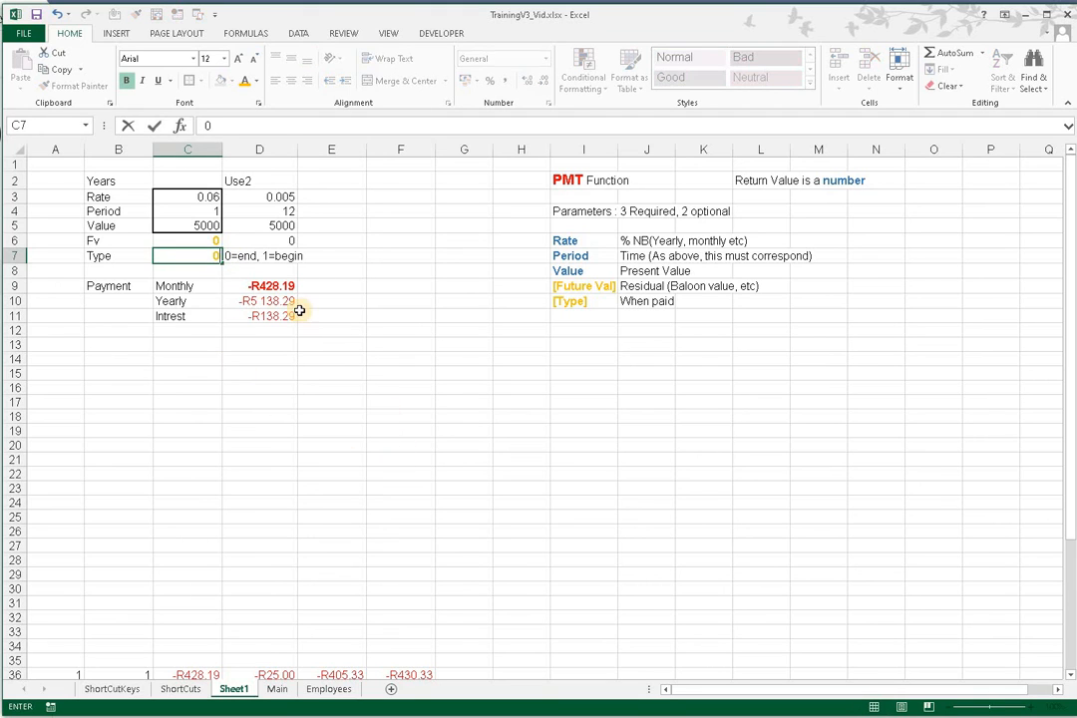
pyautogui.click(400, 445)
# - Set the payment type in C7 to 1 so that payments fall at the beginning of the period
pyautogui.click(217, 254)
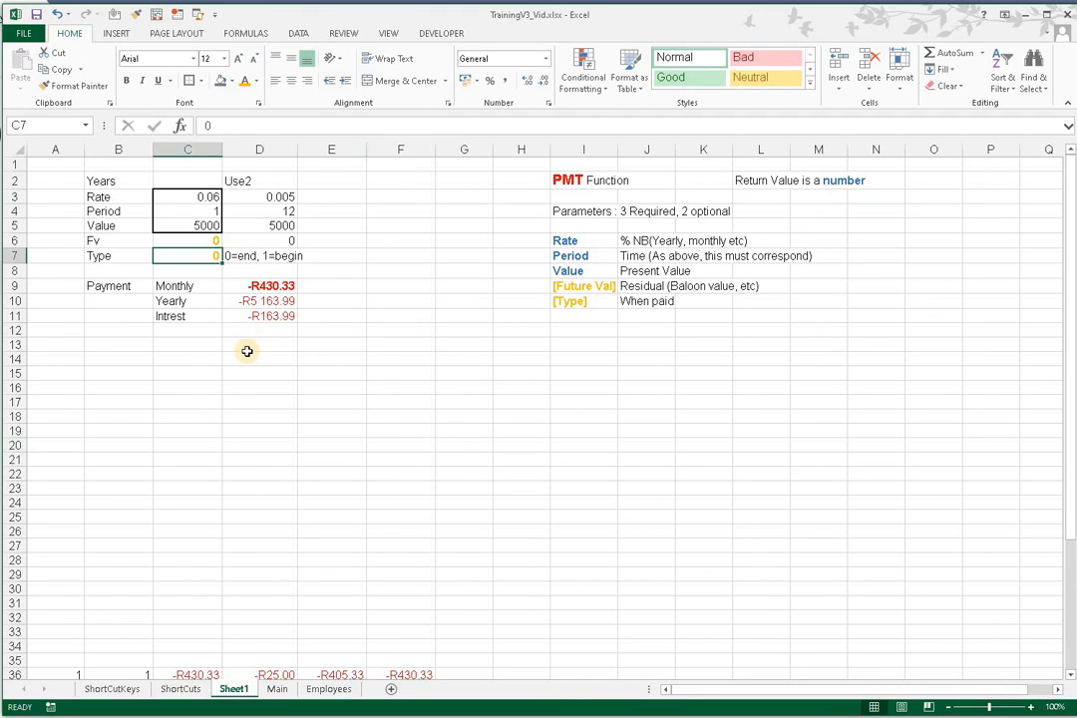
pyautogui.write('1')
pyautogui.click(267, 402)
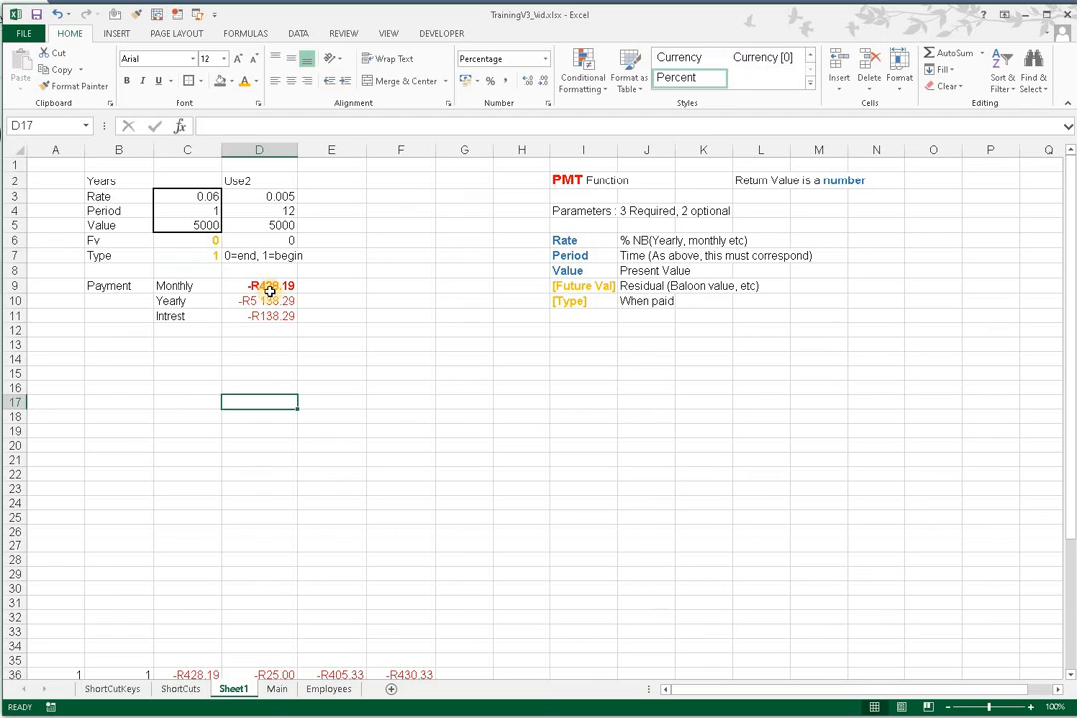
pyautogui.click(214, 256)
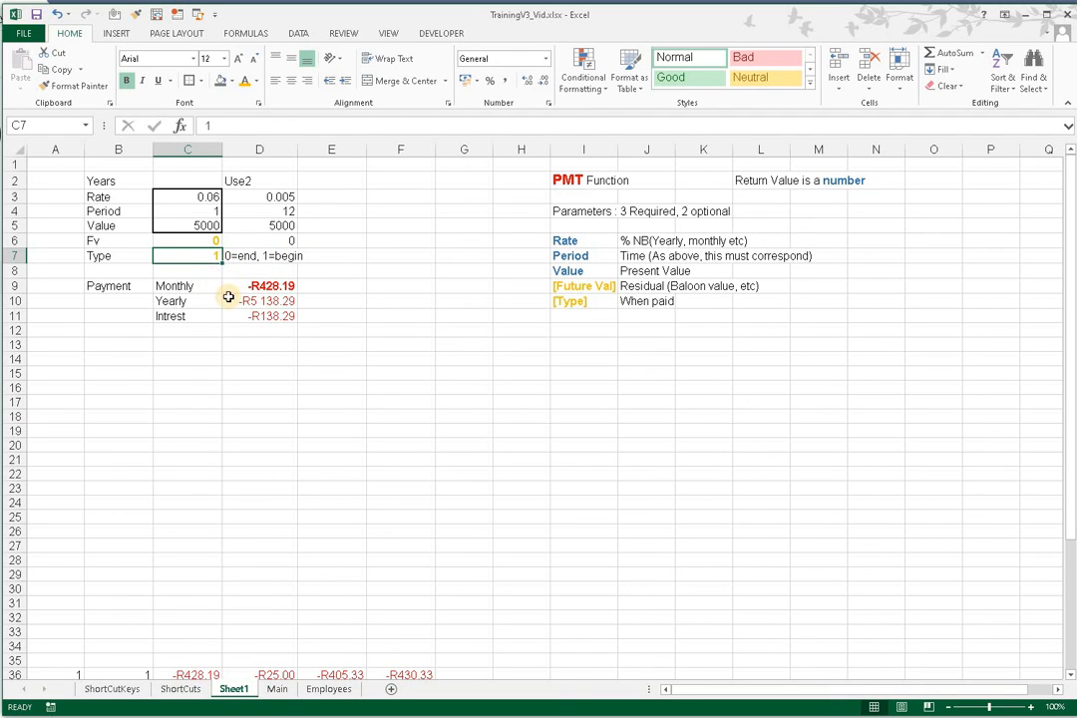
# - Set the payment type in C7 to 0 and review the two optional PMT arguments in the parameter notes
pyautogui.write('0')
pyautogui.press('Return')
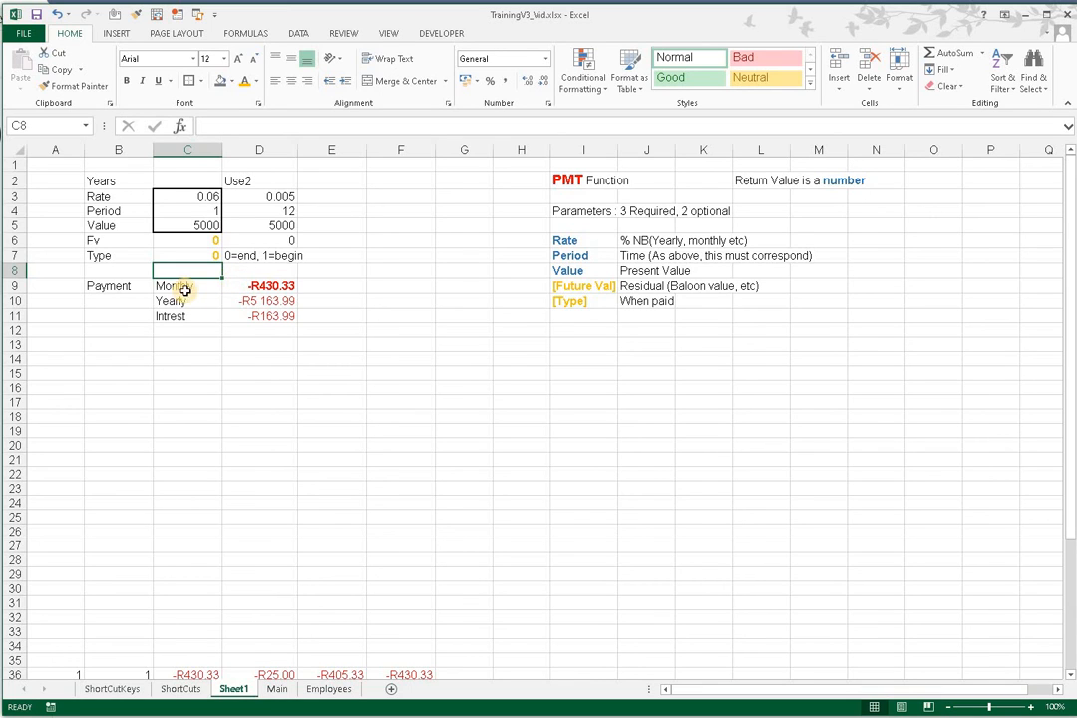
pyautogui.moveTo(212, 246); pyautogui.dragTo(212, 252)
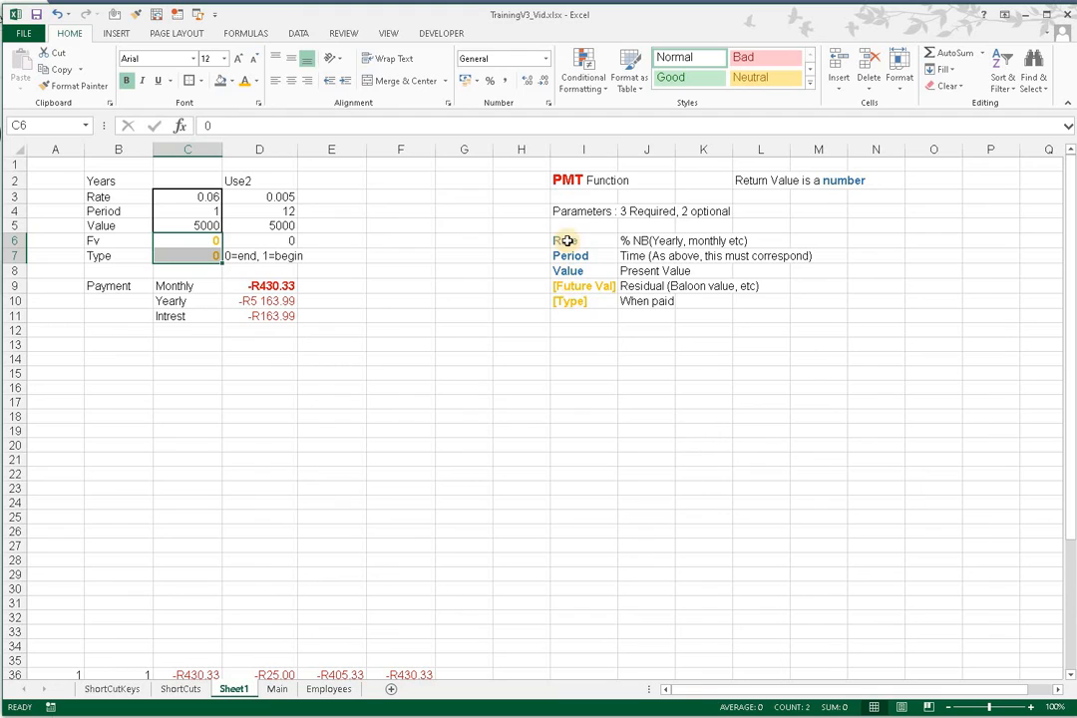
pyautogui.moveTo(568, 240); pyautogui.dragTo(582, 304)
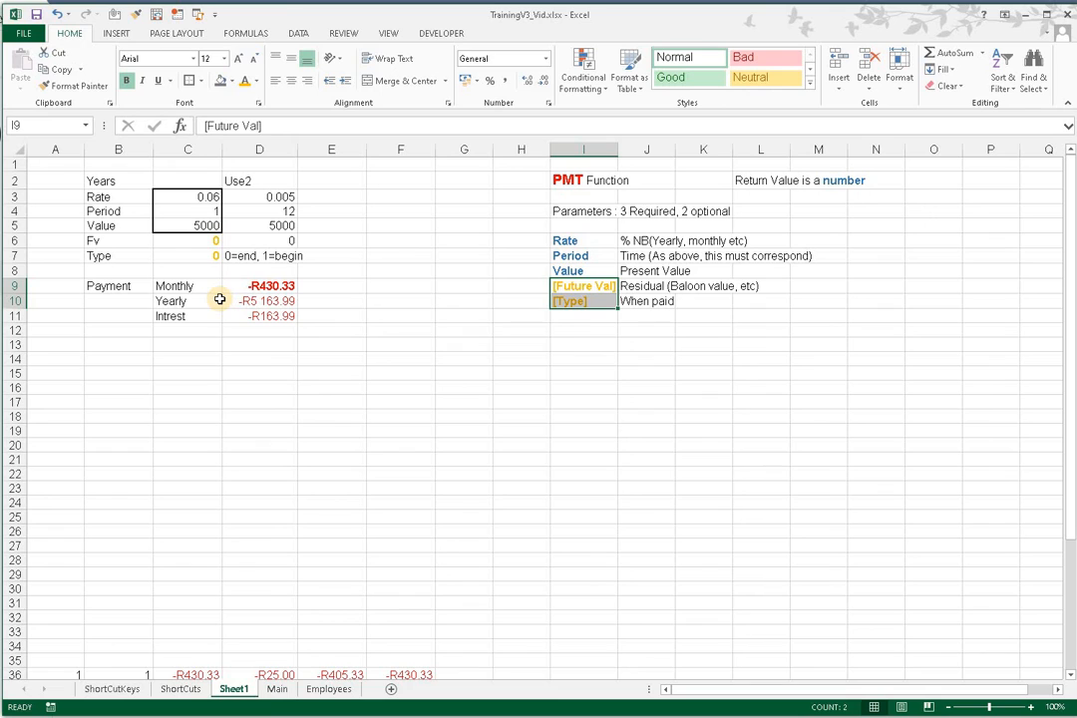
# - Try a yearly interest rate of 0.21 in C3
pyautogui.click(207, 199)
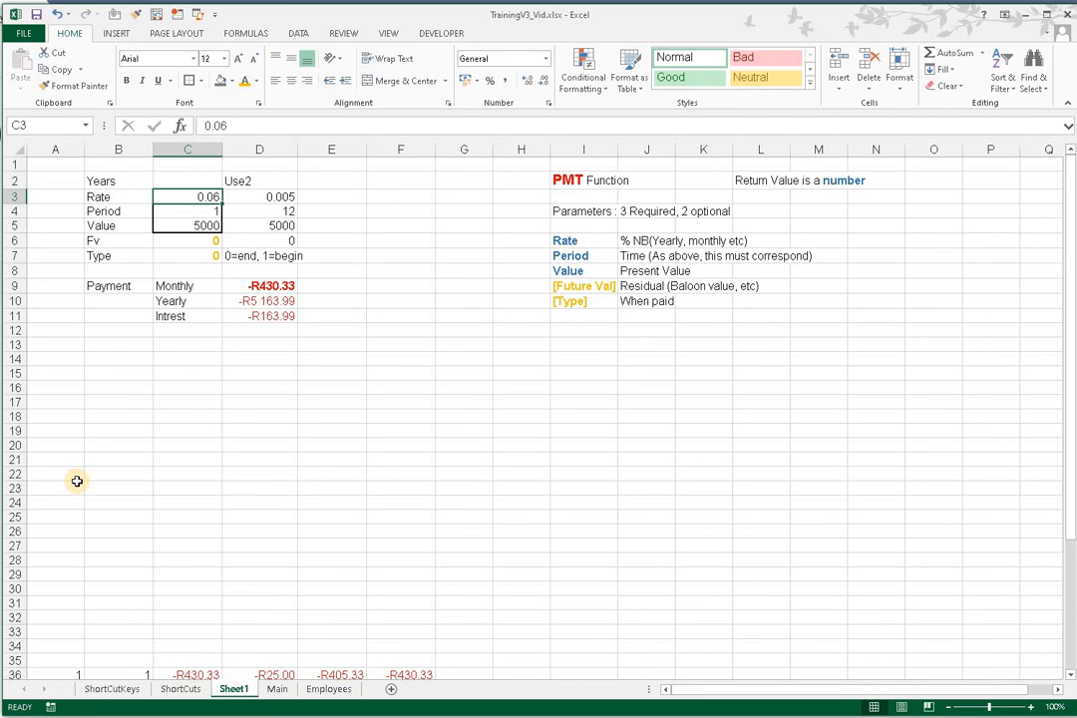
pyautogui.write('0.21')
pyautogui.press('Return')
pyautogui.press('Up')
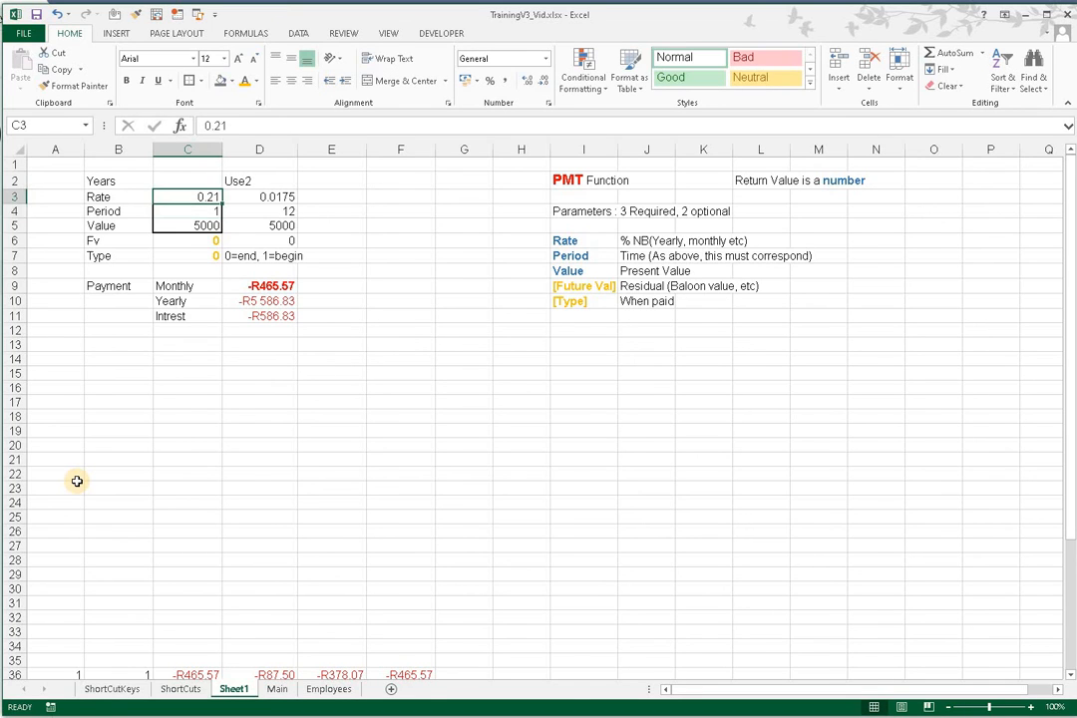
# - Examine the loan inputs in column C and the monthly payment formula in D9
pyautogui.press('Down')
pyautogui.press('Down')
pyautogui.press('Down')
pyautogui.press('Down')
pyautogui.press('Down')
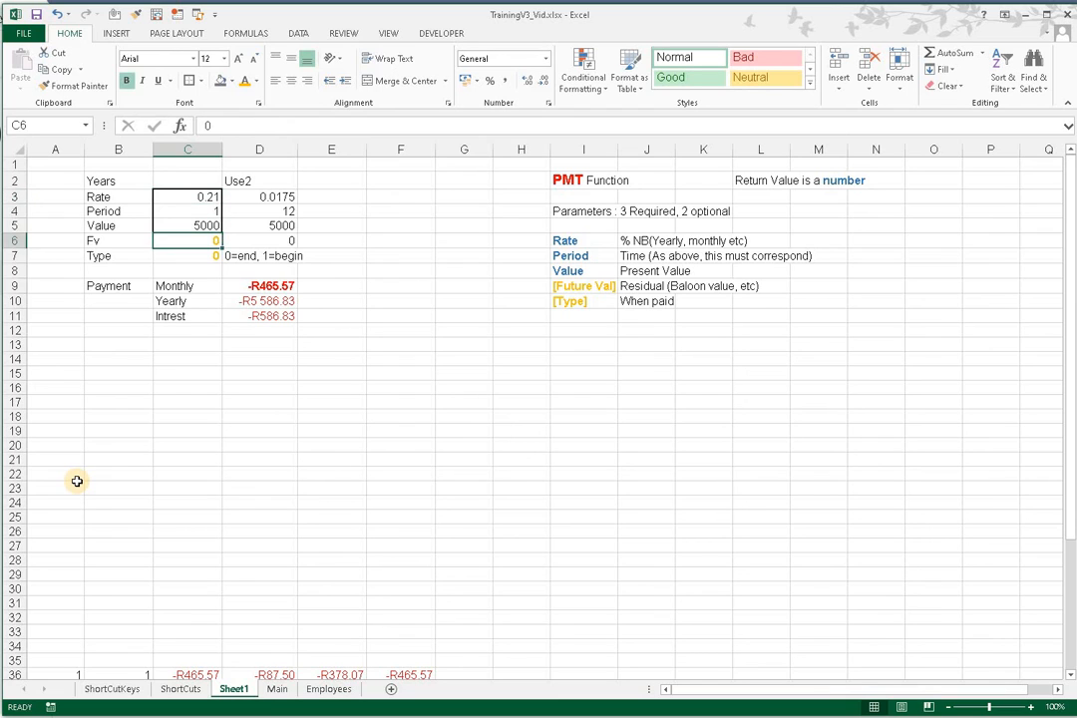
pyautogui.press('Down')
pyautogui.press('Right')
pyautogui.press('Left')
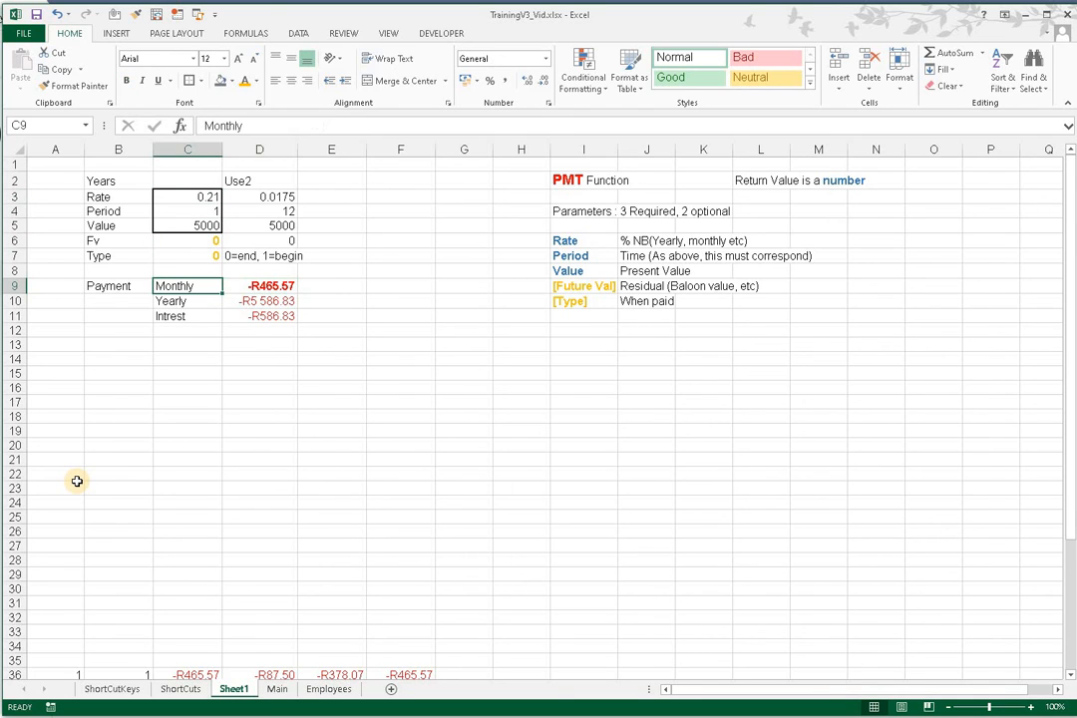
pyautogui.press('Right')
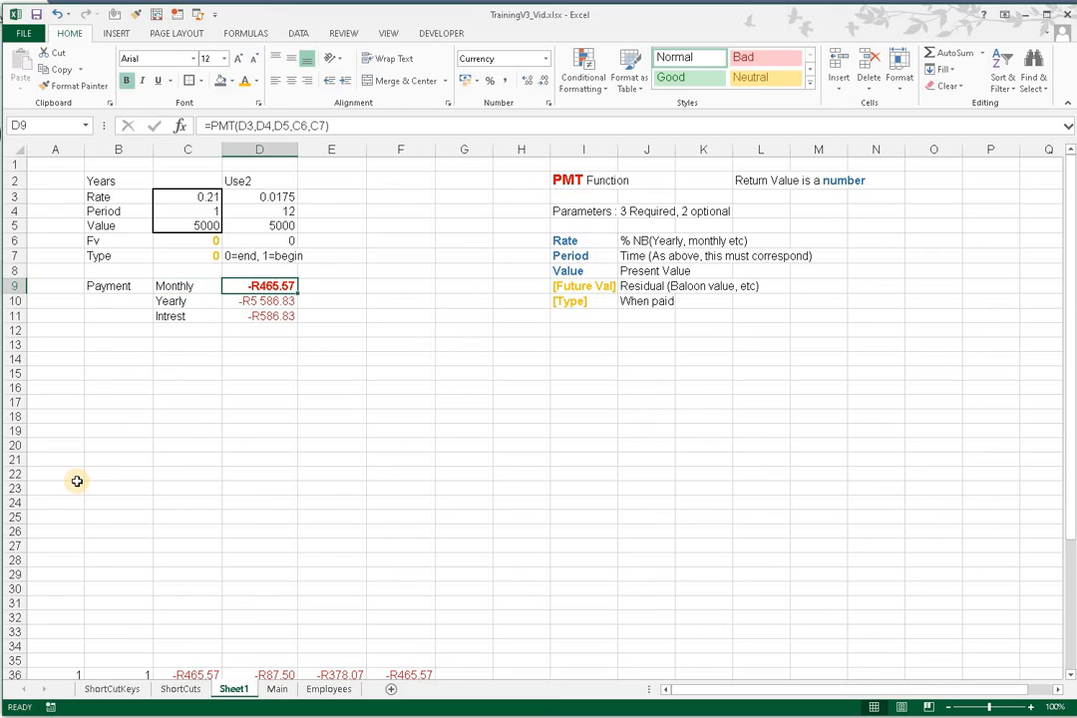
pyautogui.press('Left')
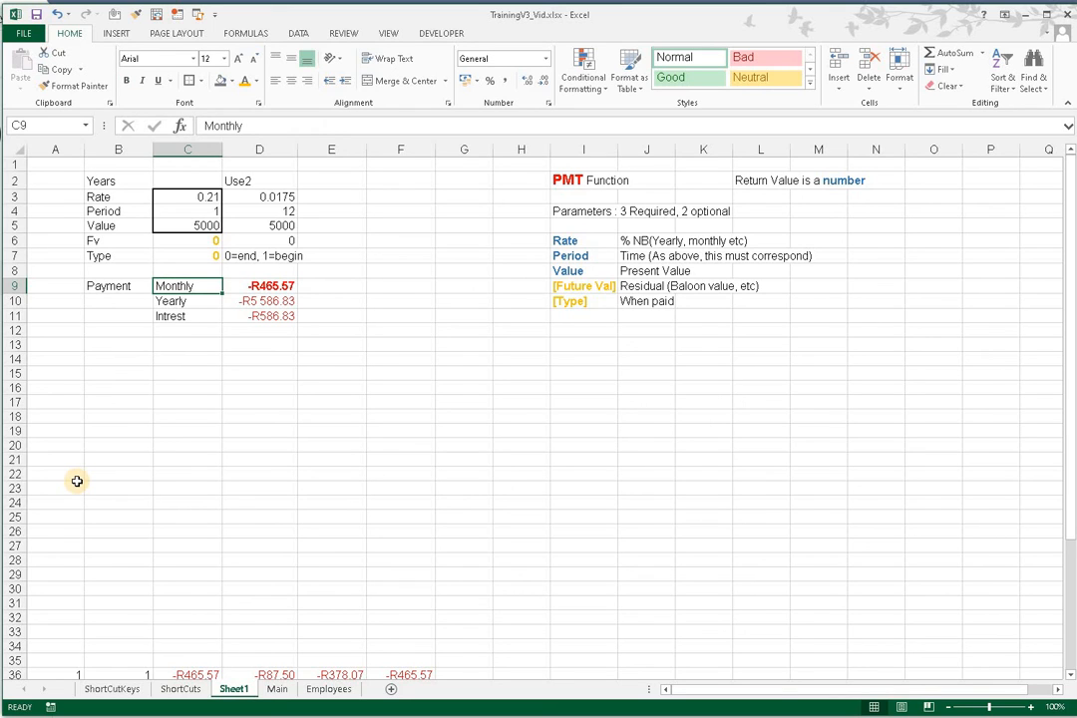
# - Try a loan period of 2 years in C4 and review the recalculated payments and interest
pyautogui.press('Up')
pyautogui.press('Up')
pyautogui.press('Up')
pyautogui.press('Up')
pyautogui.press('Up')
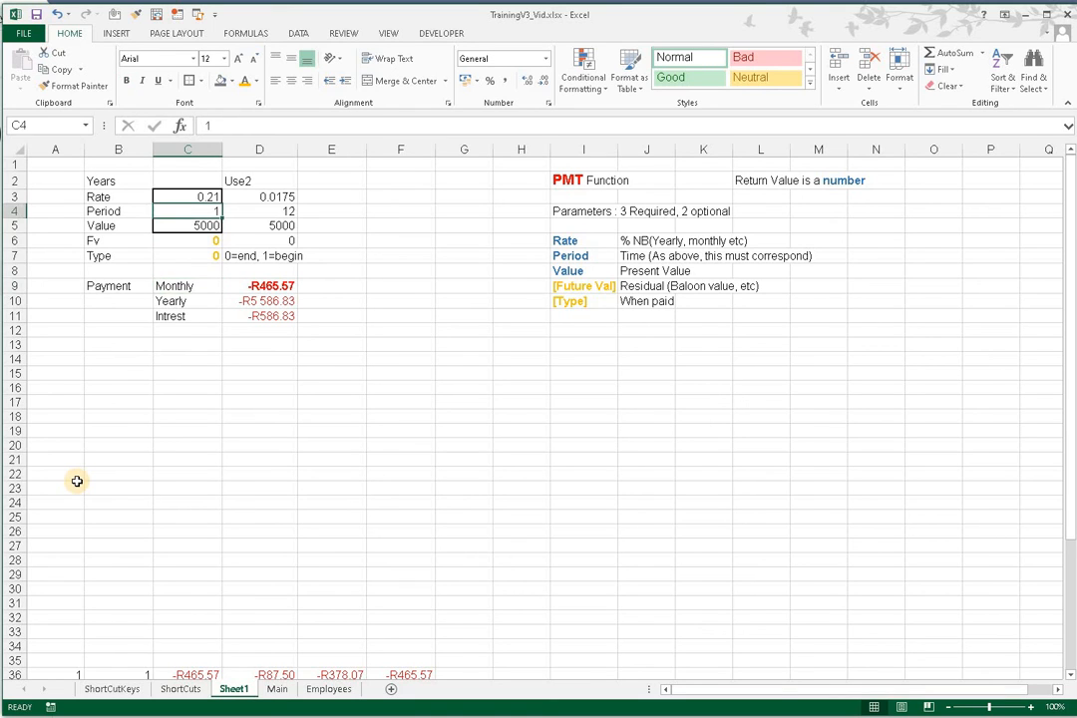
pyautogui.write('3')
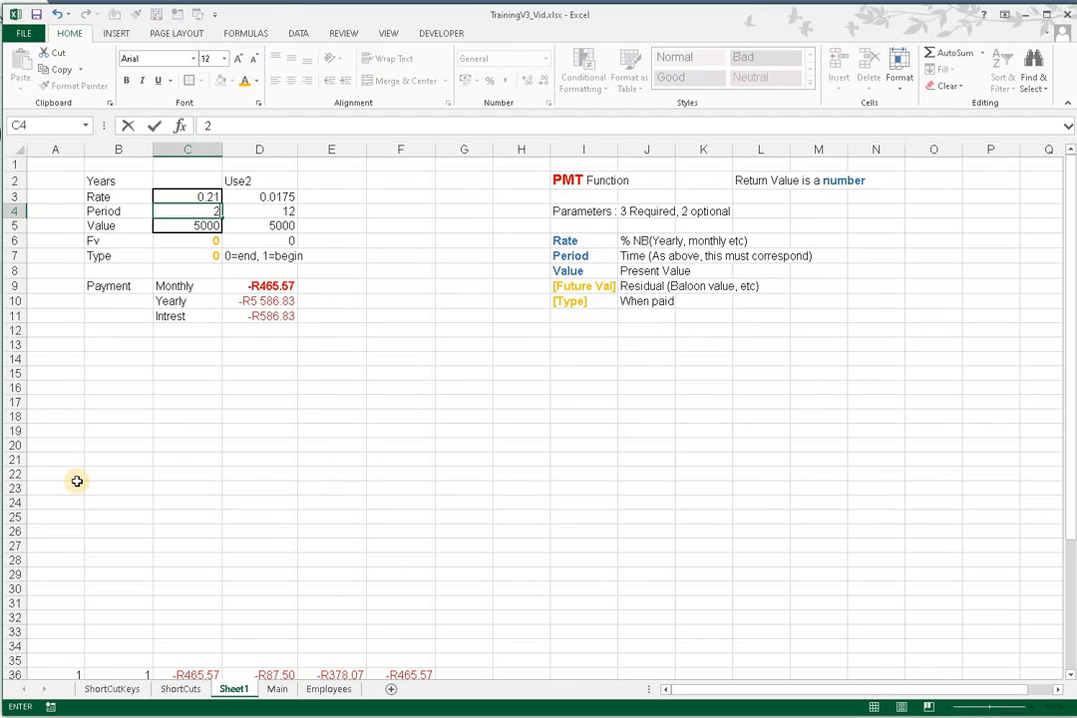
pyautogui.press('Return')
pyautogui.press('Down')
pyautogui.press('Down')
pyautogui.press('Down')
pyautogui.press('Down')
pyautogui.press('Up')
pyautogui.press('Up')
pyautogui.press('Up')
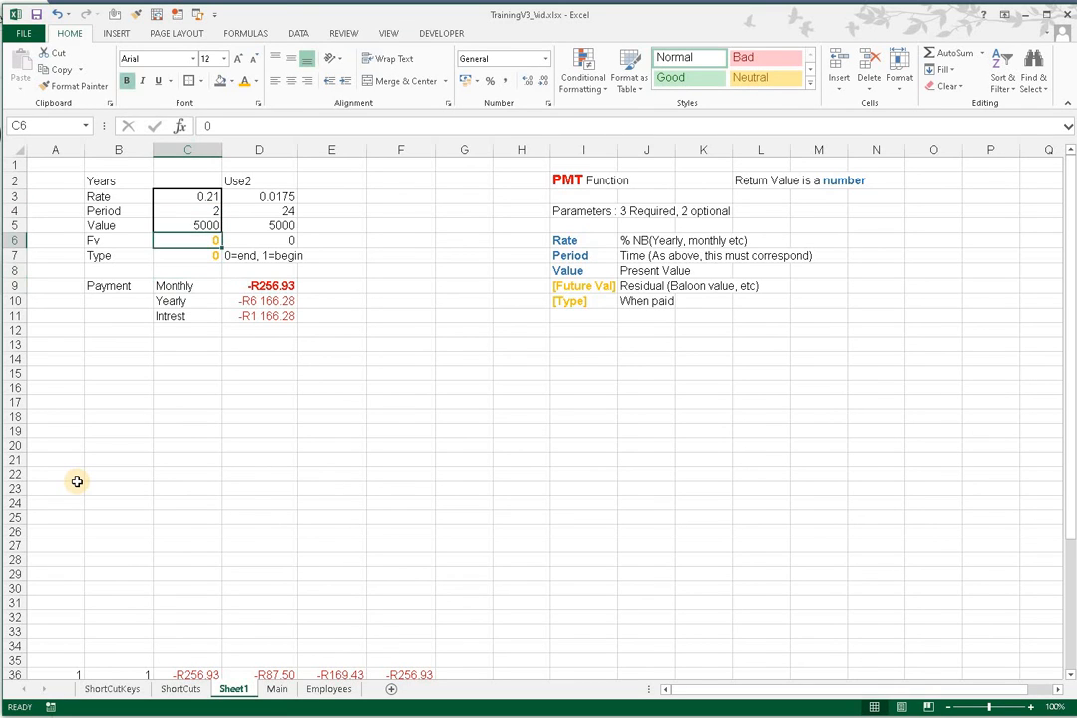
pyautogui.press('Up')
pyautogui.press('Up')
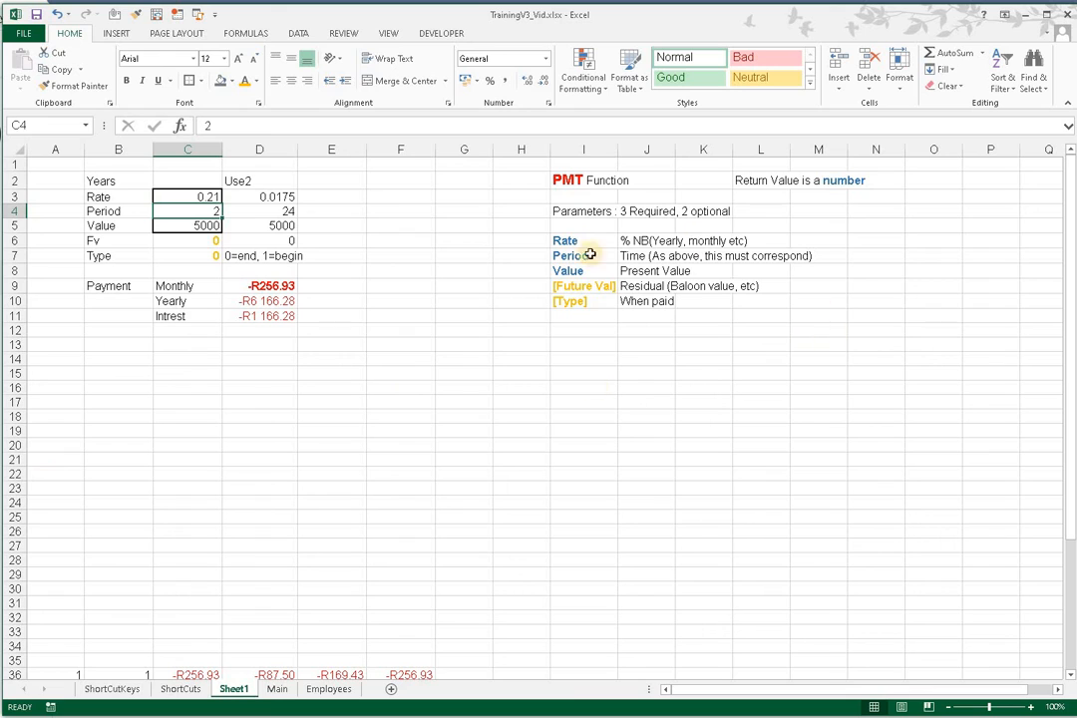
# - Set the yearly interest rate in C3 back to 0.06
pyautogui.click(210, 195)
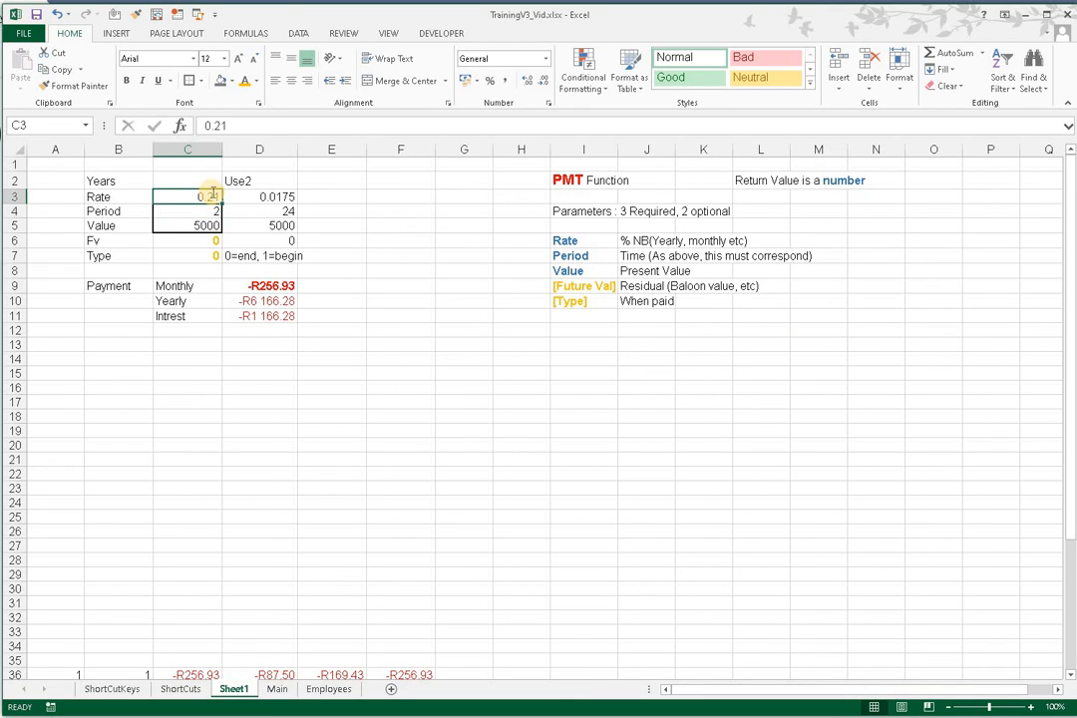
pyautogui.write('0.06')
pyautogui.press('Return')
pyautogui.click(212, 195)
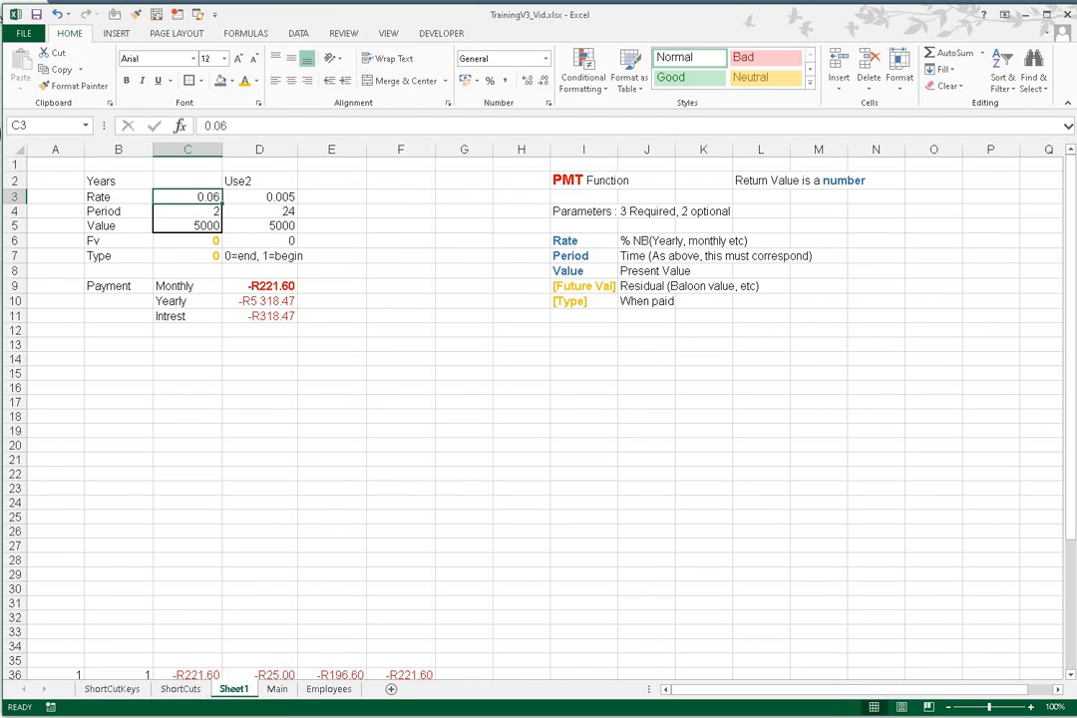
# - Set the loan period in C4 back to 1 year and check the monthly payment formula in D9
pyautogui.click(167, 212)
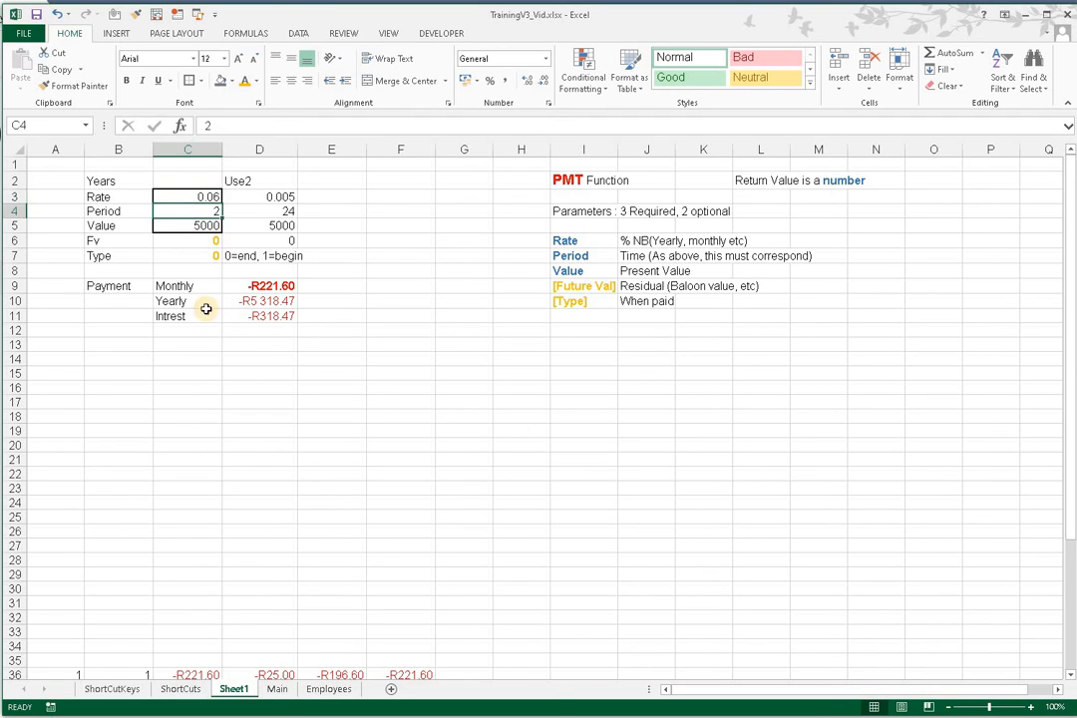
pyautogui.write('1')
pyautogui.click(250, 373)
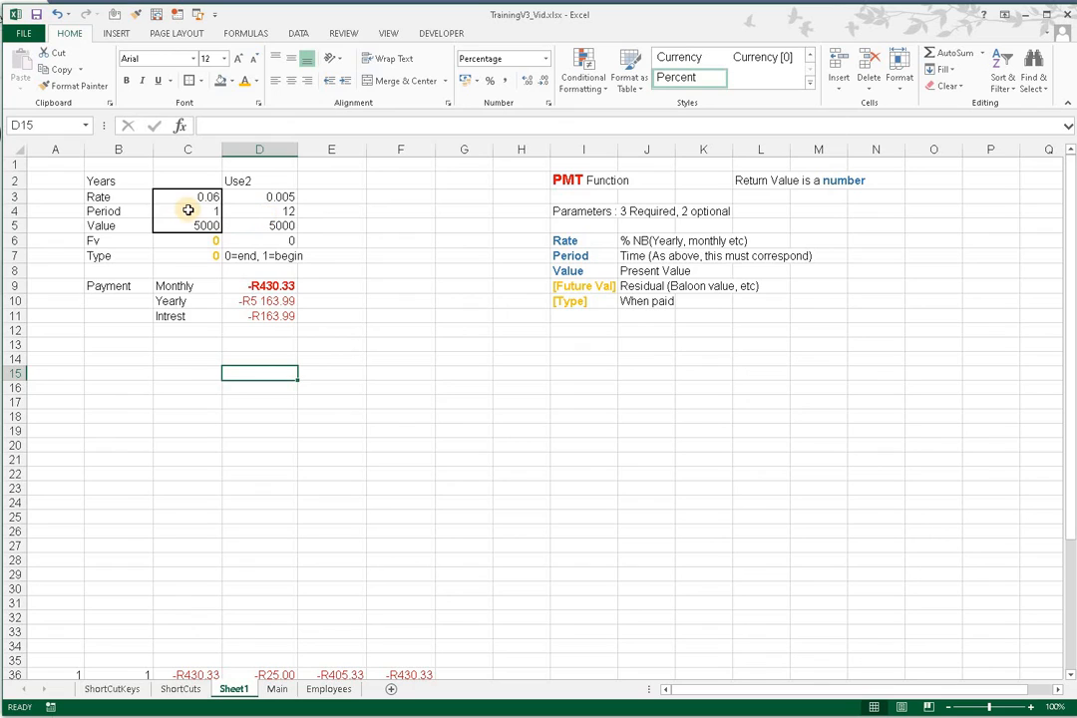
pyautogui.click(251, 285)
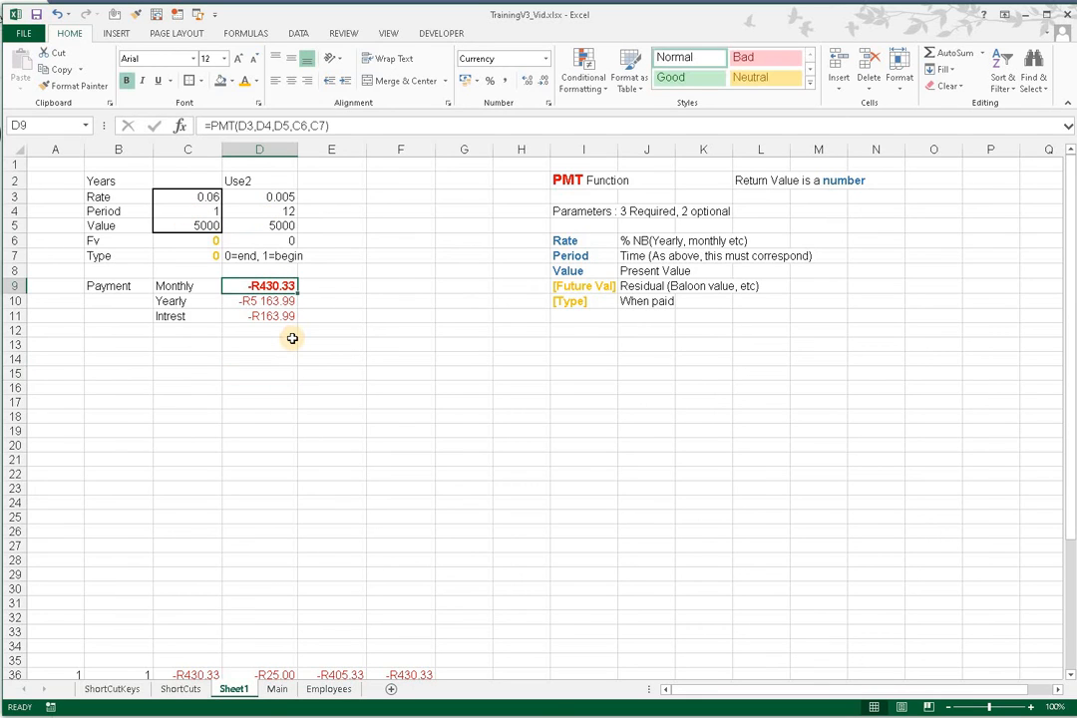